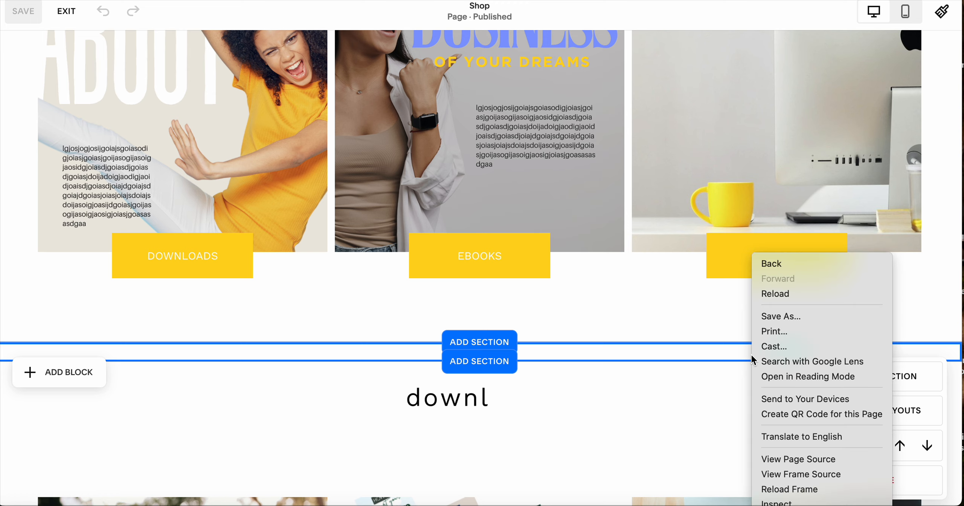
Step: Copy the #downloads anchor link from the settings of the narrow section above the downloads heading
key(Escape)
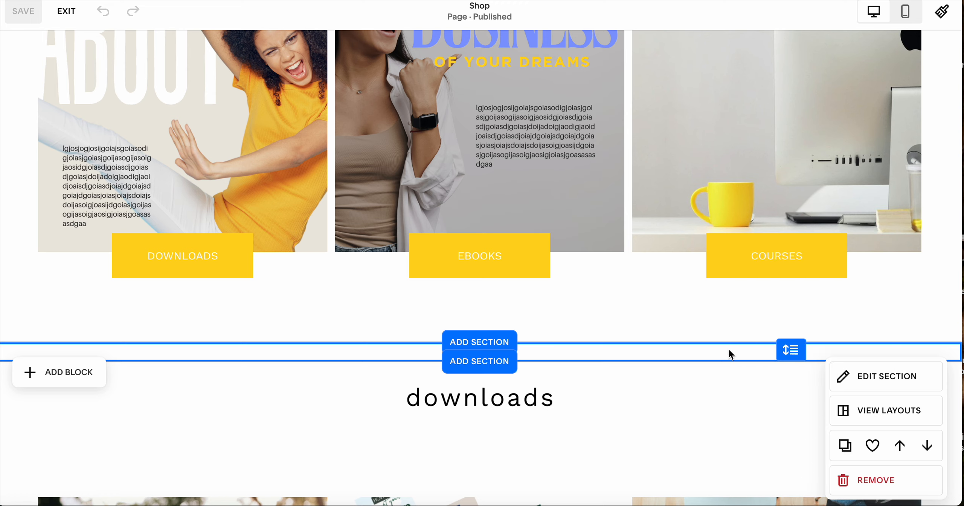
click(868, 371)
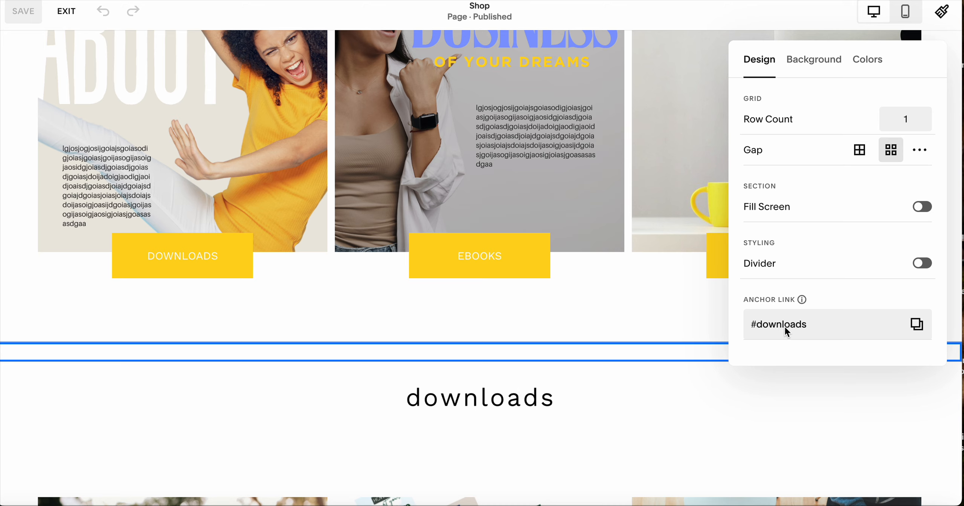
click(918, 325)
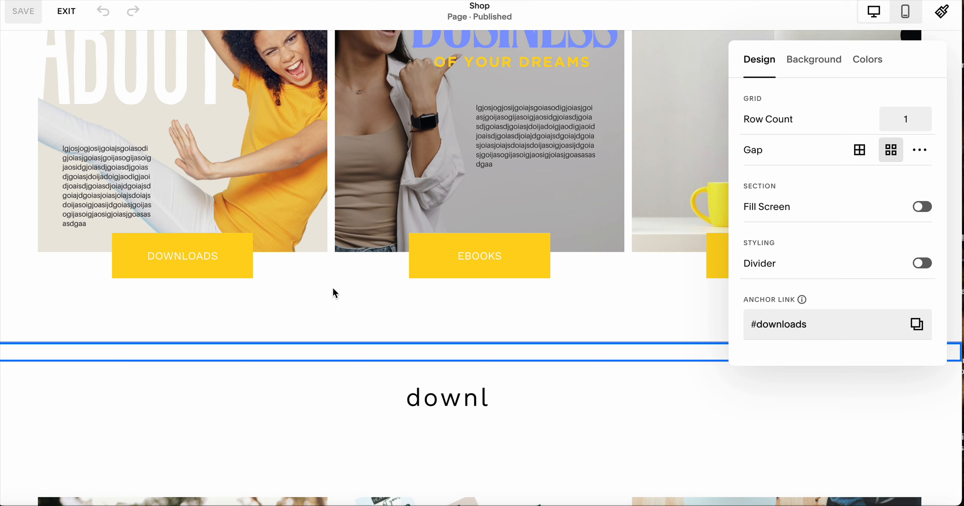
Step: Check the link attached to the EBOOKS button beneath the middle category image
click(170, 263)
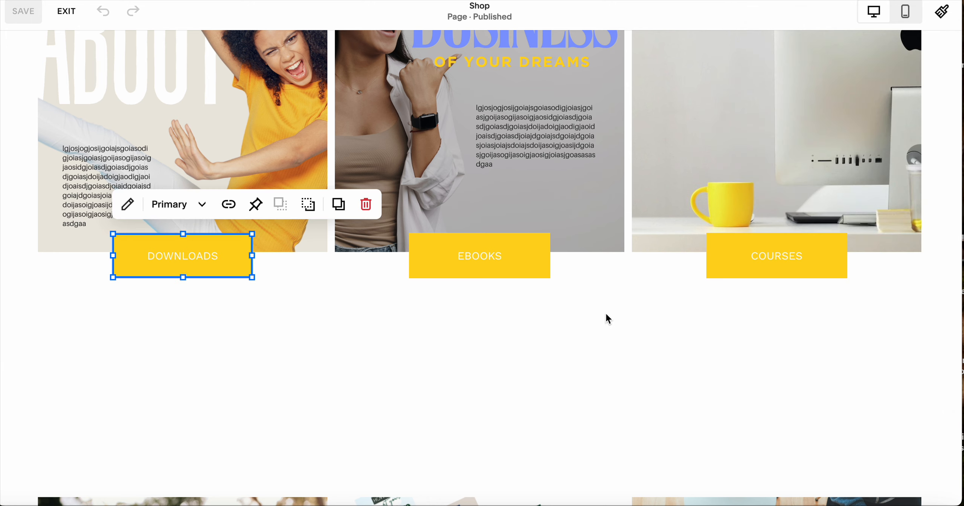
click(619, 270)
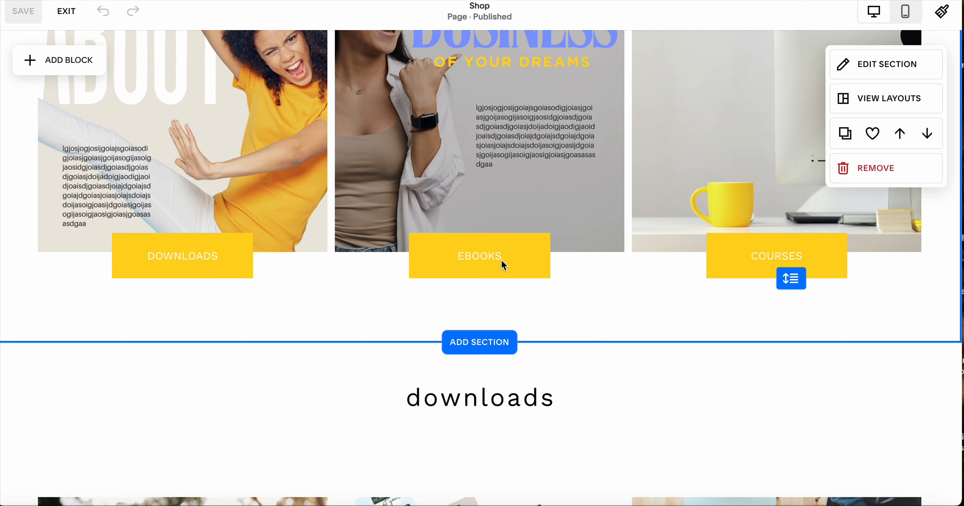
click(494, 268)
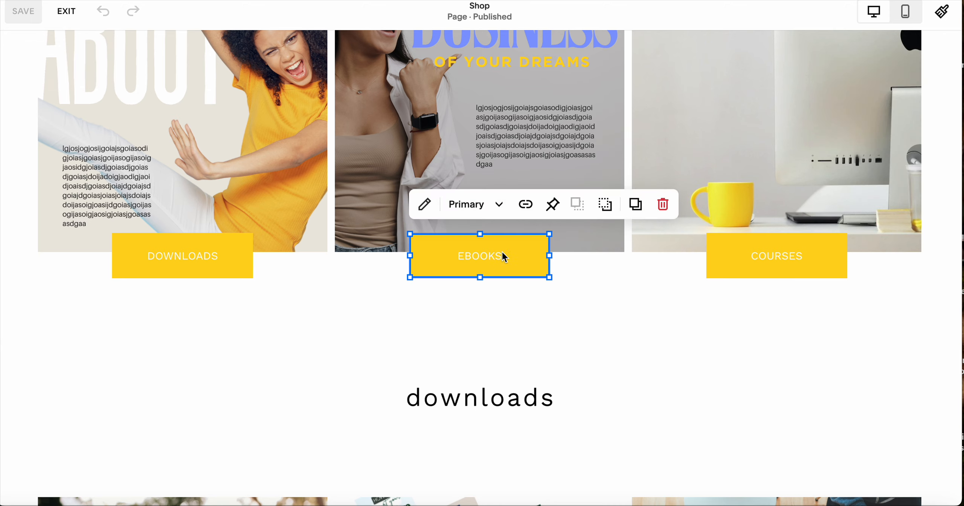
click(530, 207)
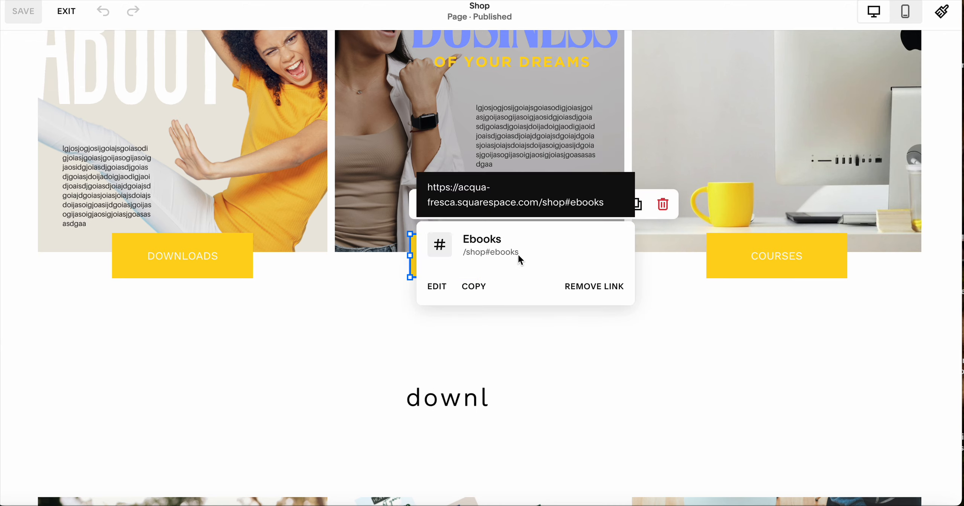
click(487, 243)
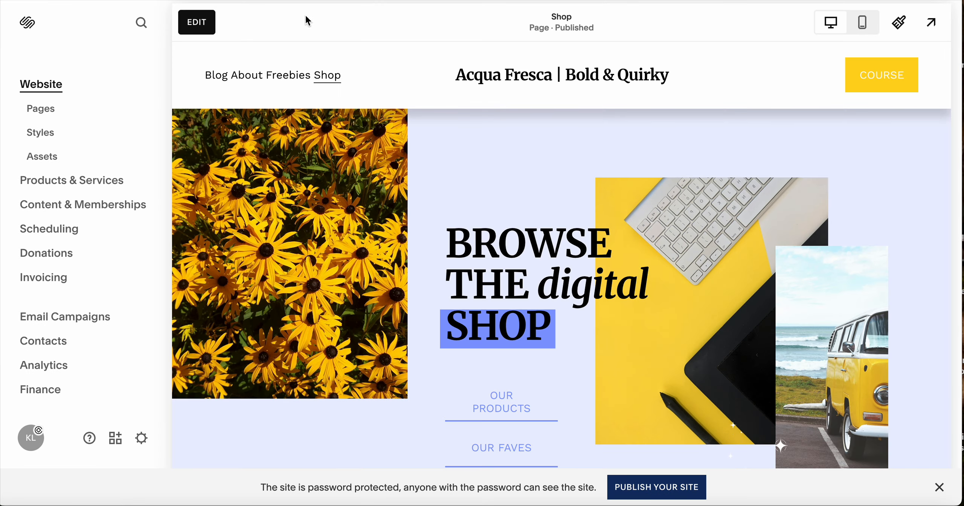
Step: Look through the Shop page preview from the hero area down to the ebooks section
scroll(558, 230, down, 10)
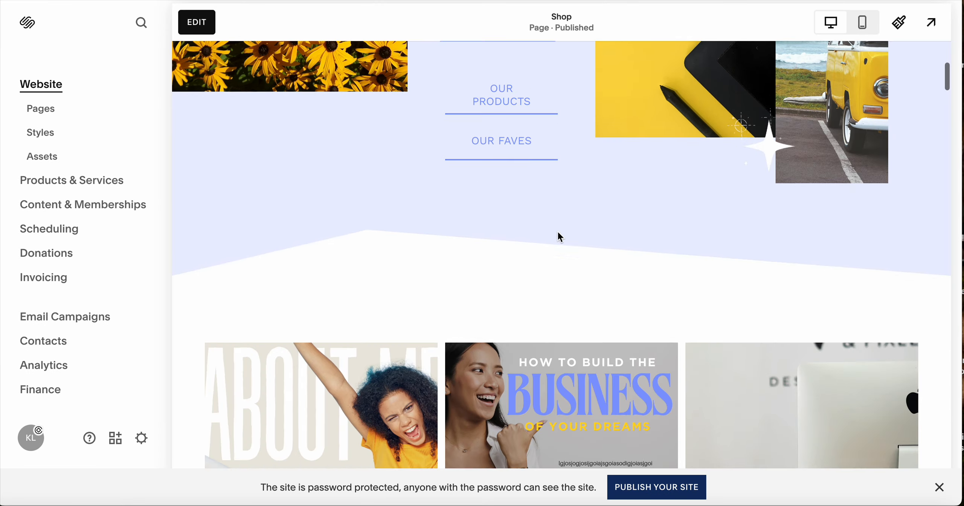
scroll(551, 221, down, 5)
scroll(552, 220, up, 5)
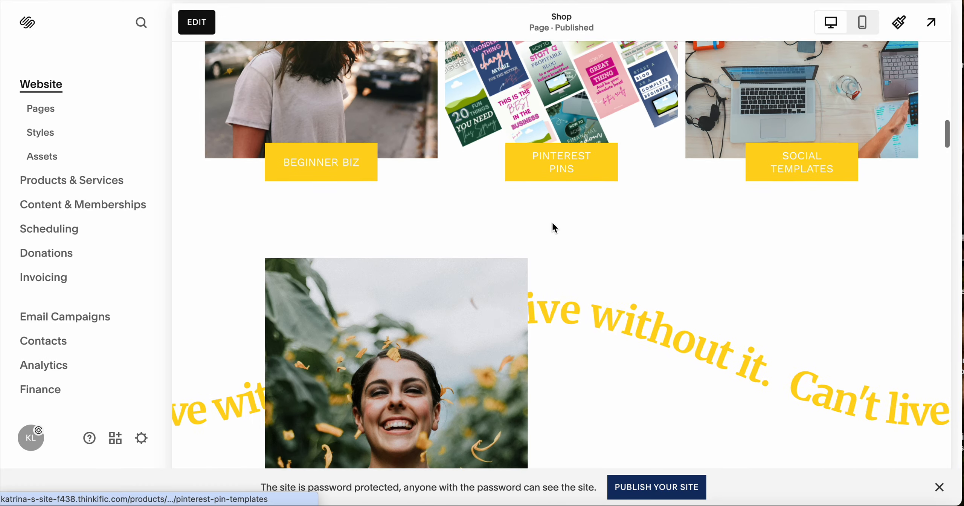
scroll(551, 222, up, 6)
scroll(554, 228, down, 10)
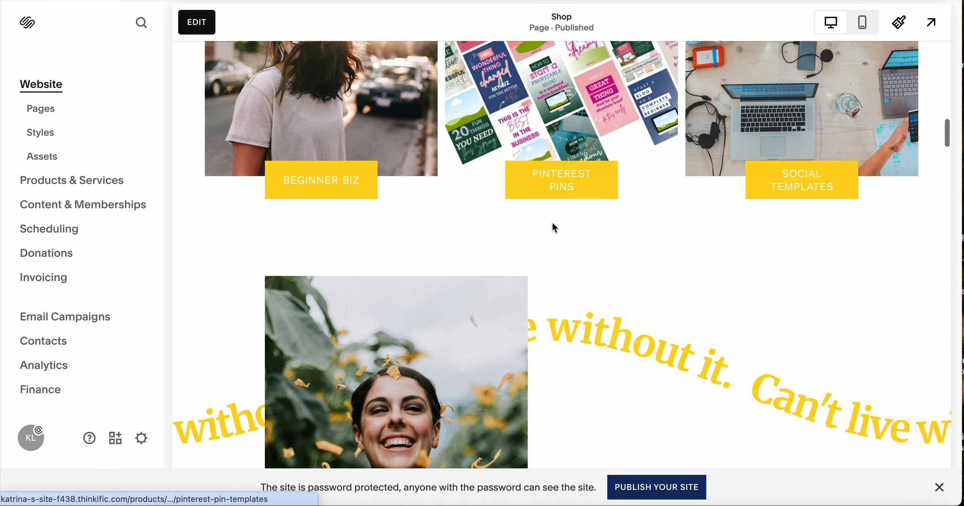
scroll(553, 223, down, 8)
scroll(553, 223, up, 3)
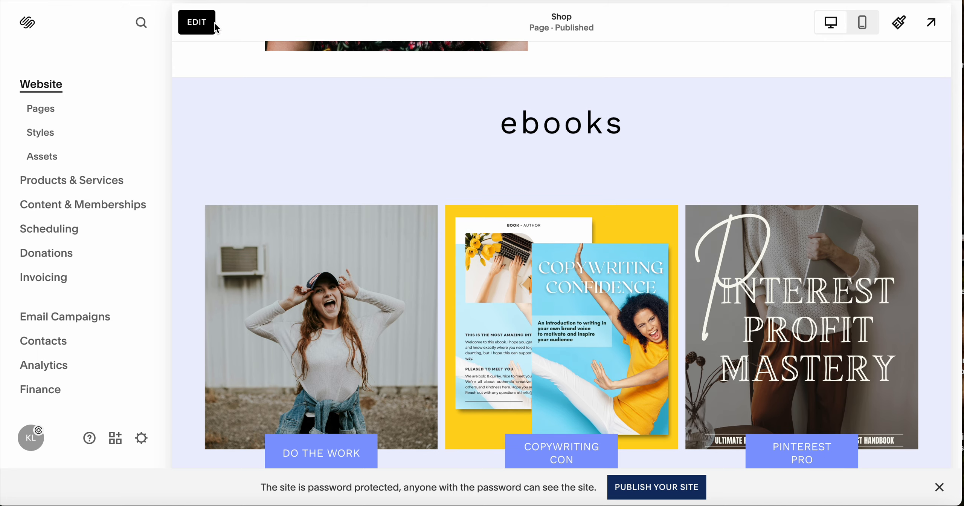
Step: Reopen the Shop page for editing and check the anchor link of the narrow section above the ebooks heading
click(213, 22)
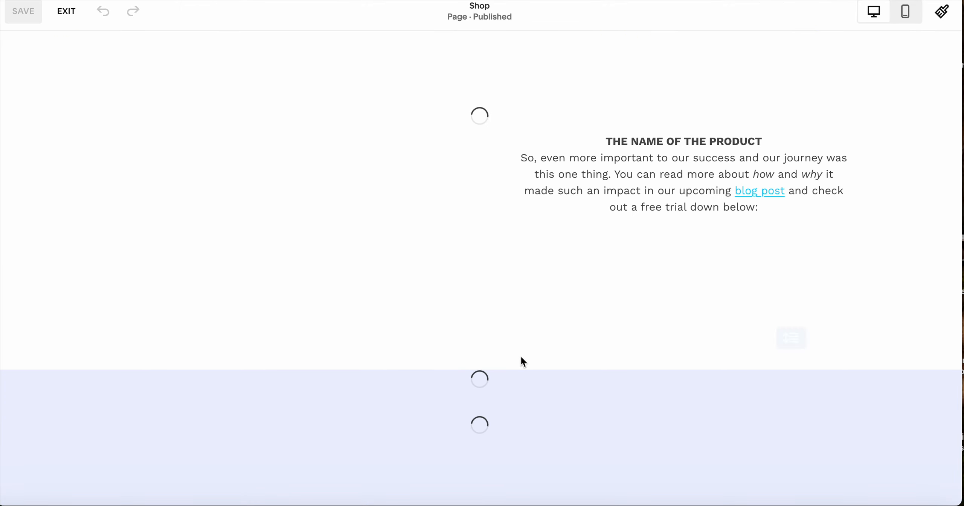
scroll(693, 344, down, 3)
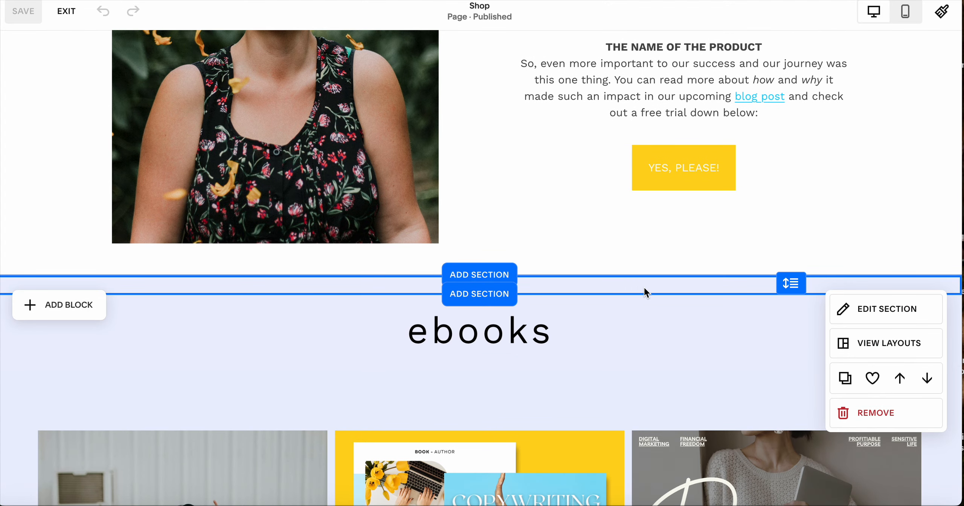
click(878, 312)
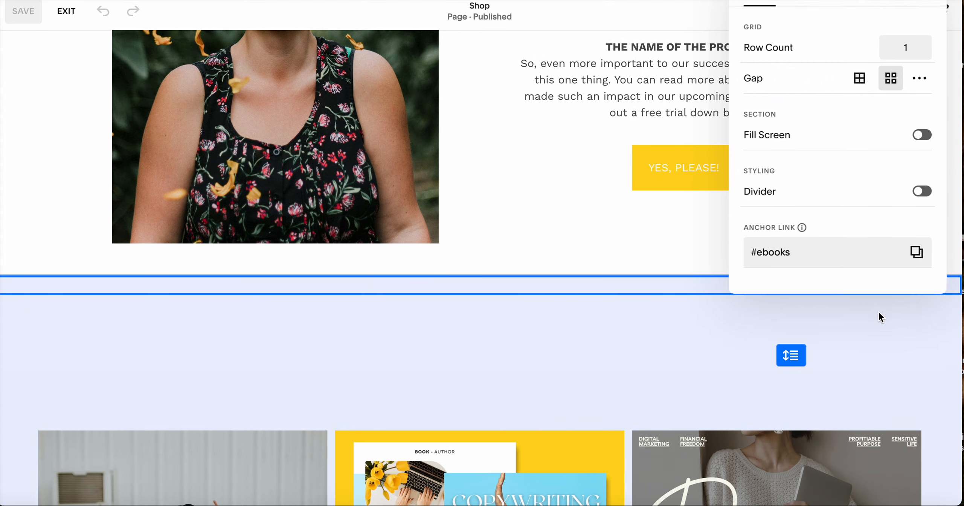
click(737, 314)
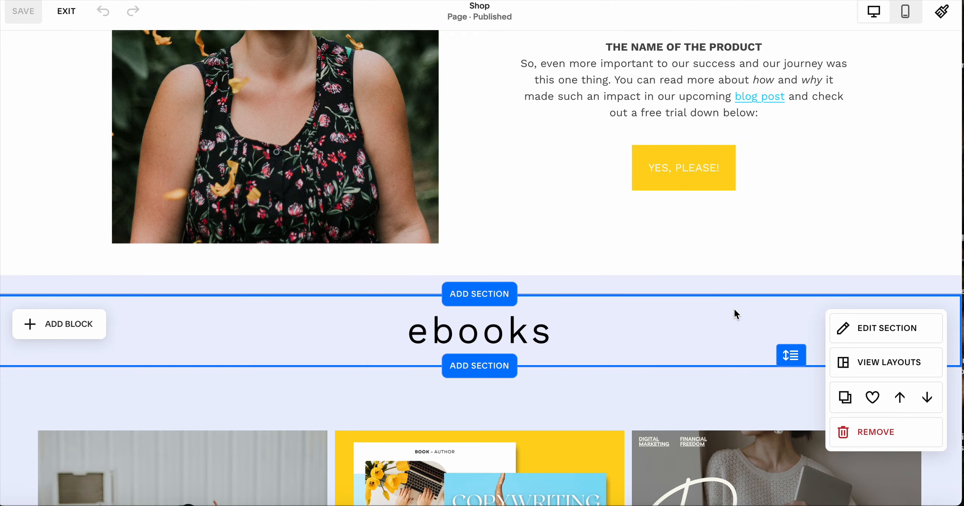
Step: Inspect the animated downloads heading's image block and view its content settings
scroll(735, 312, down, 15)
scroll(734, 308, up, 1)
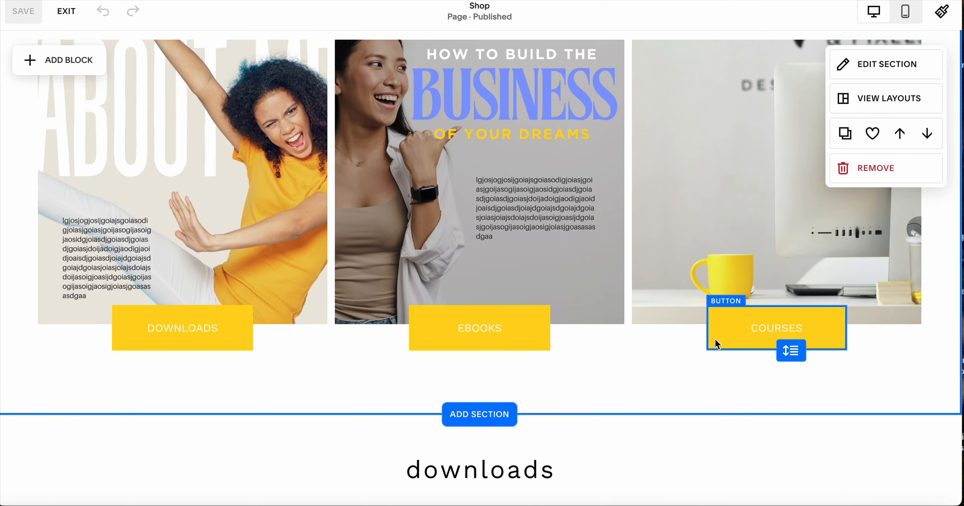
scroll(715, 339, down, 6)
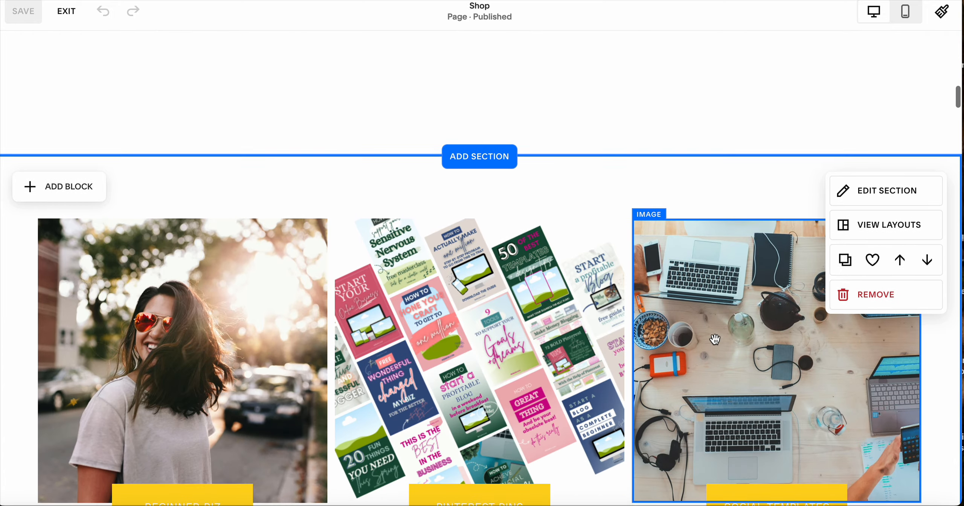
scroll(715, 339, up, 20)
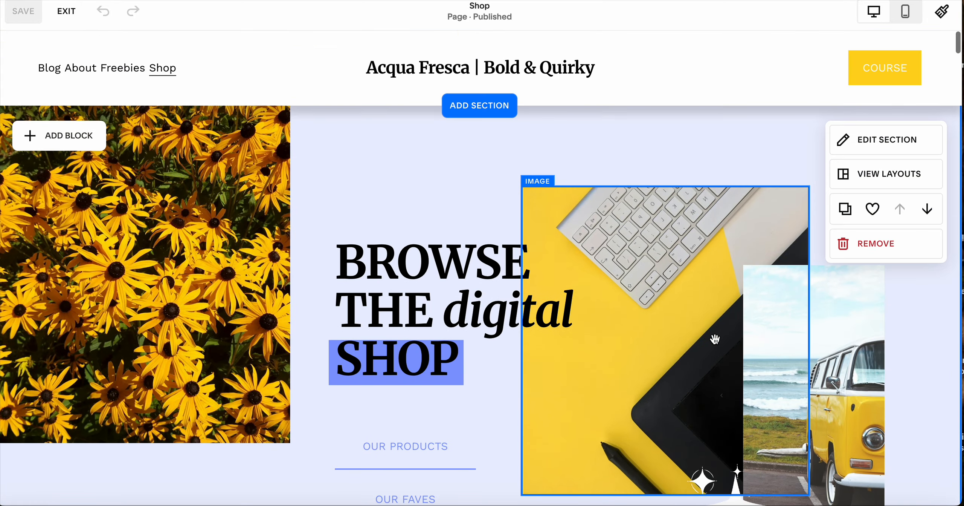
scroll(715, 339, down, 10)
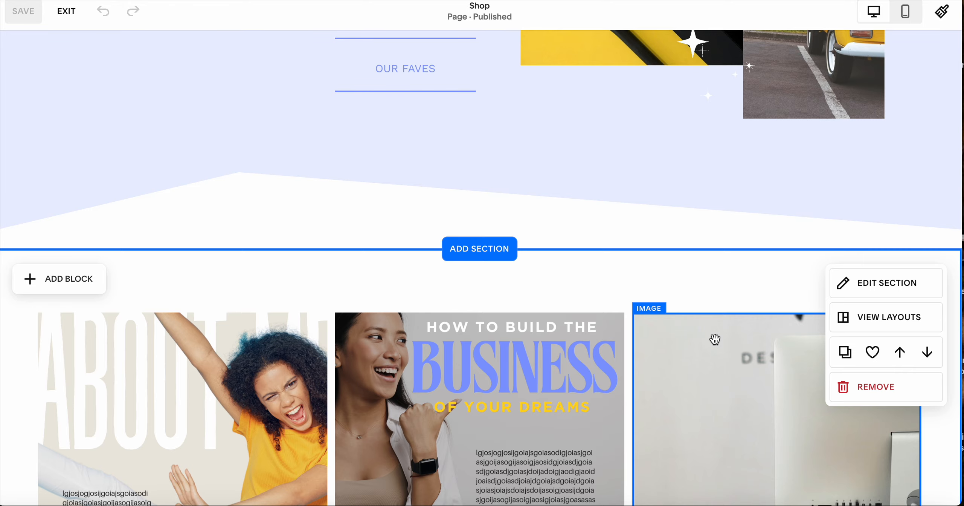
scroll(715, 339, down, 10)
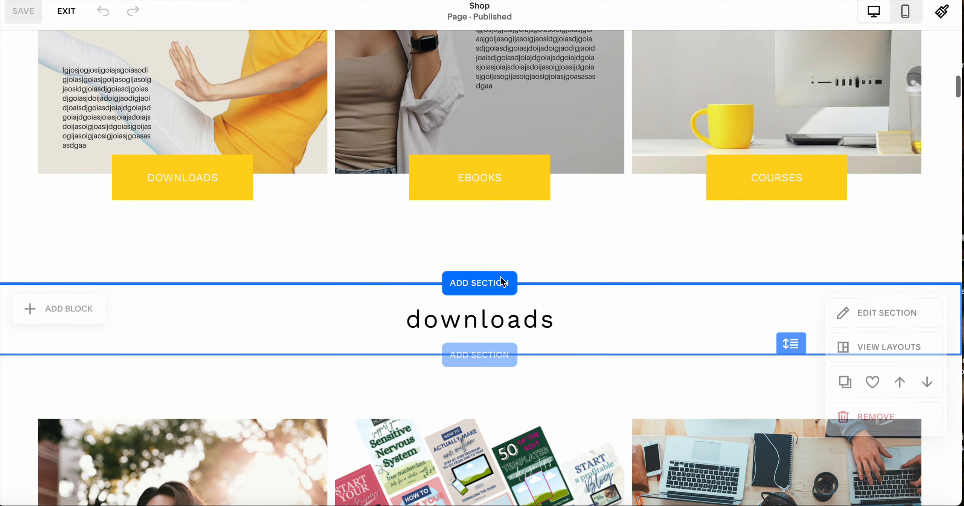
click(520, 330)
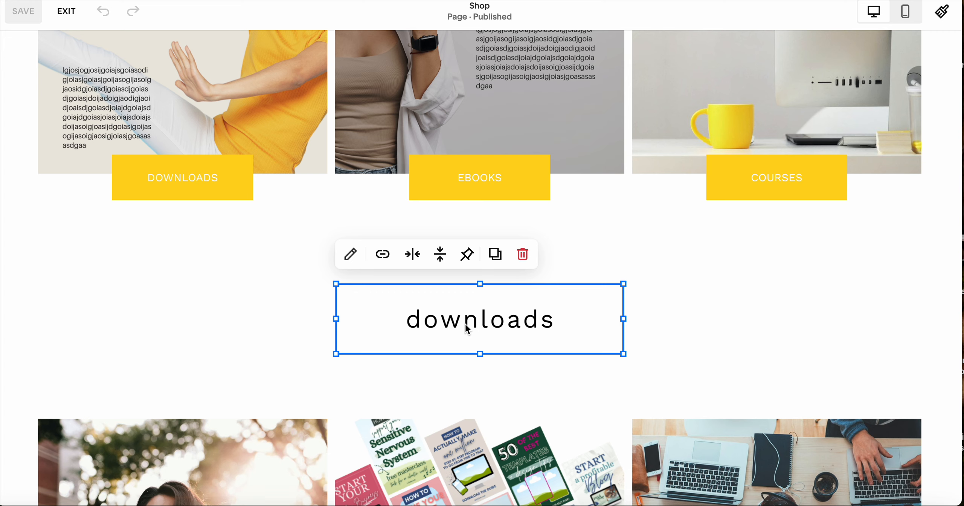
click(707, 319)
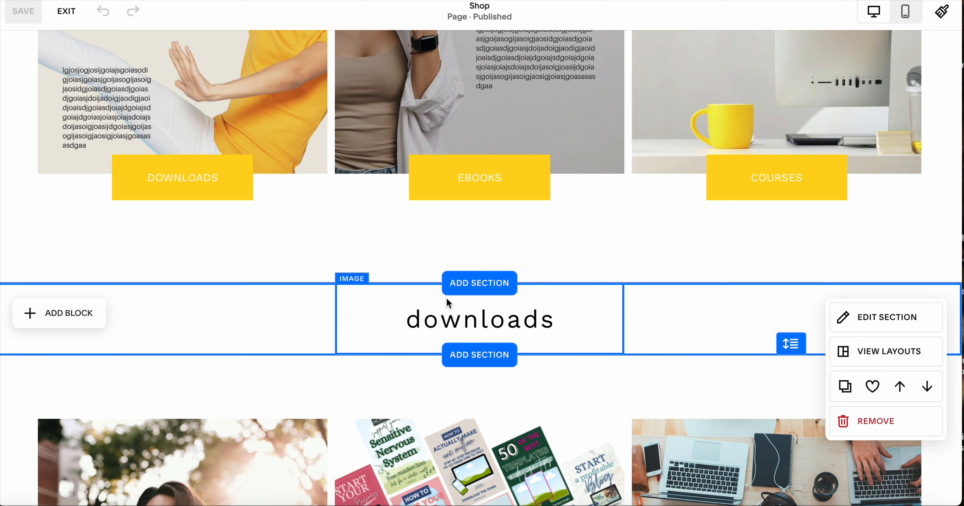
click(424, 321)
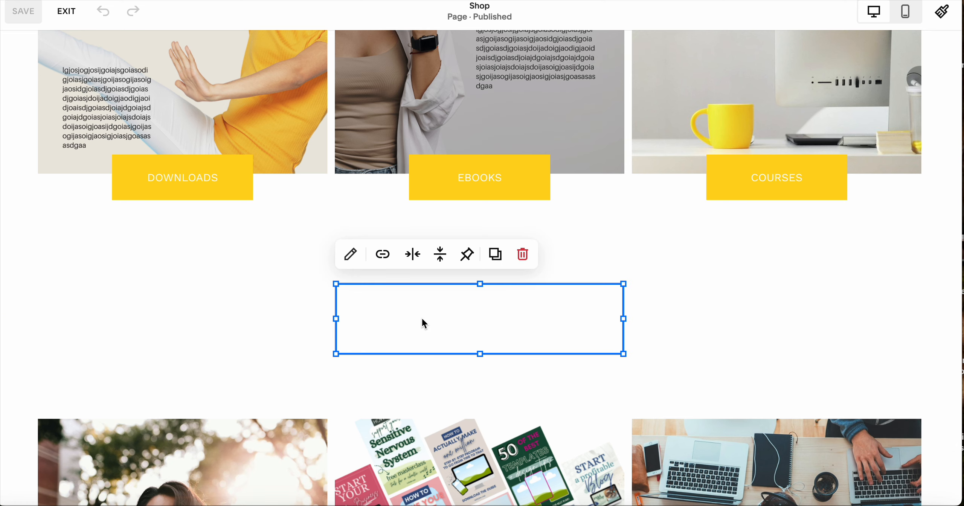
click(278, 318)
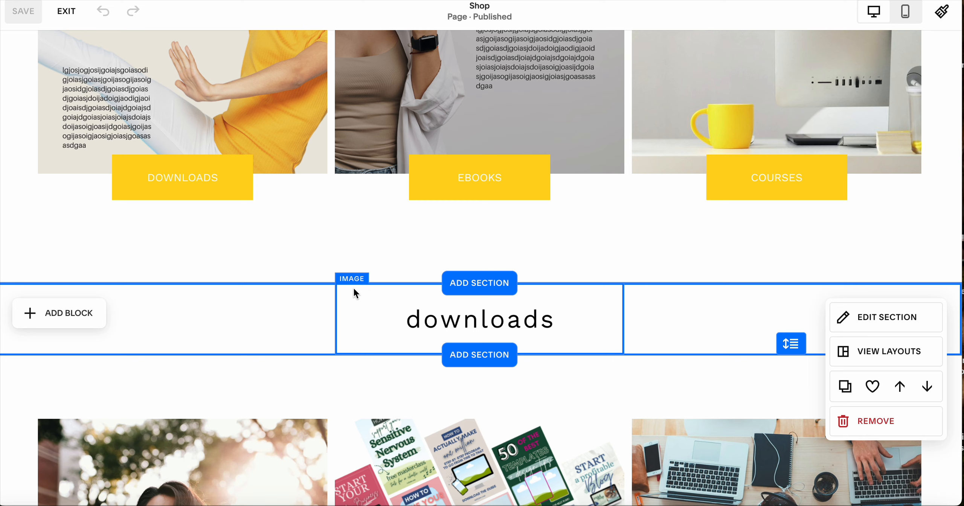
click(376, 310)
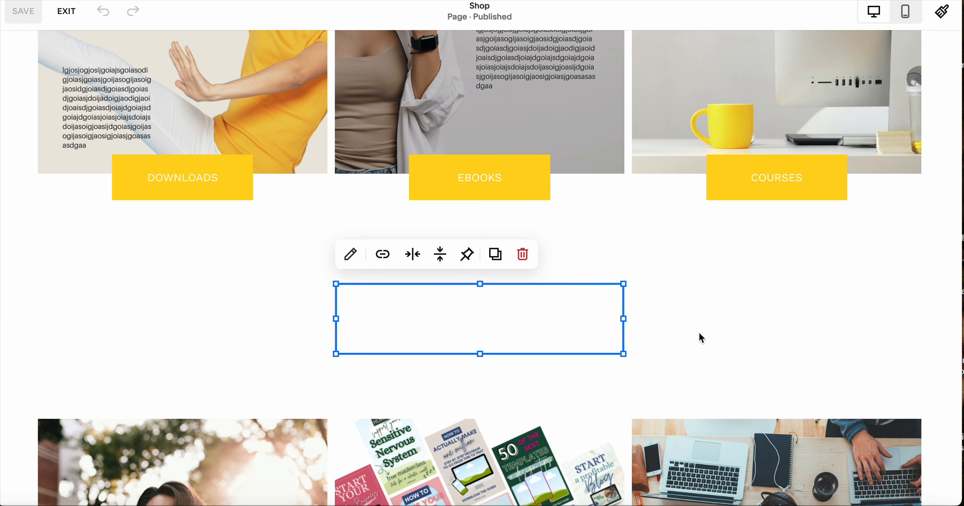
click(356, 257)
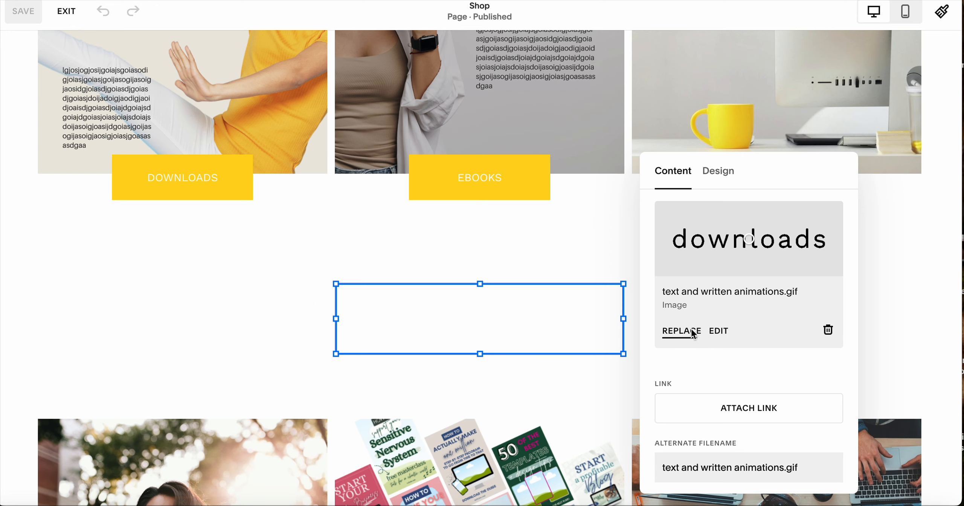
click(908, 304)
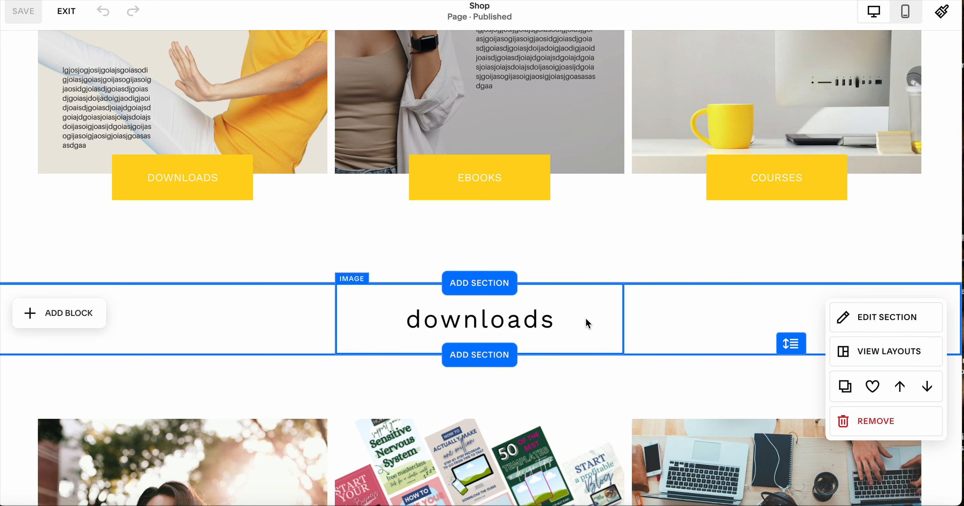
Step: Review the Shop page's layout, from the hero and category buttons through the downloads products to the featured product section
scroll(588, 320, up, 10)
scroll(585, 318, down, 8)
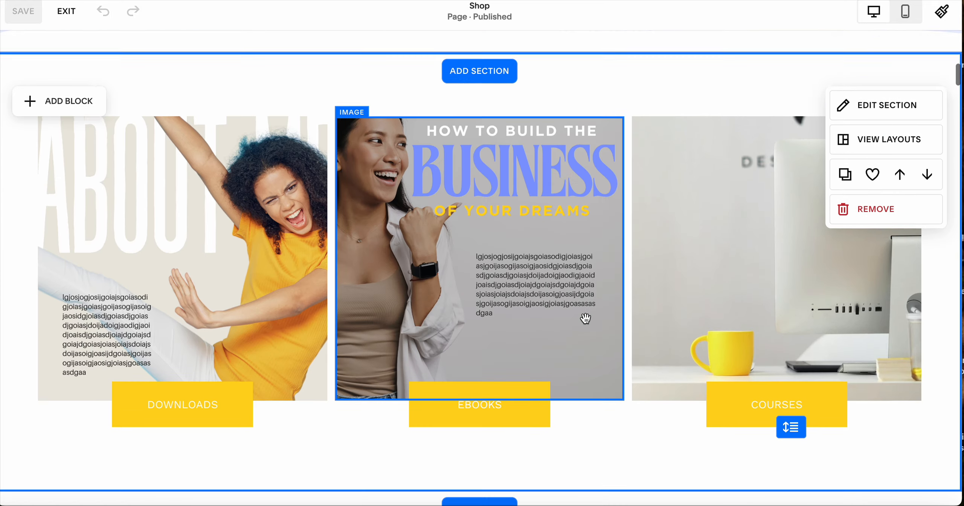
scroll(586, 316, down, 10)
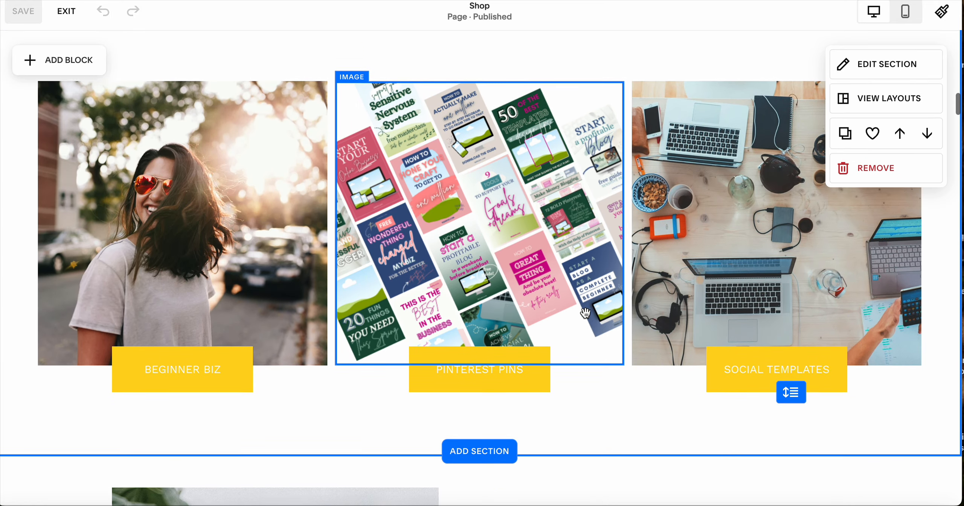
scroll(452, 208, up, 3)
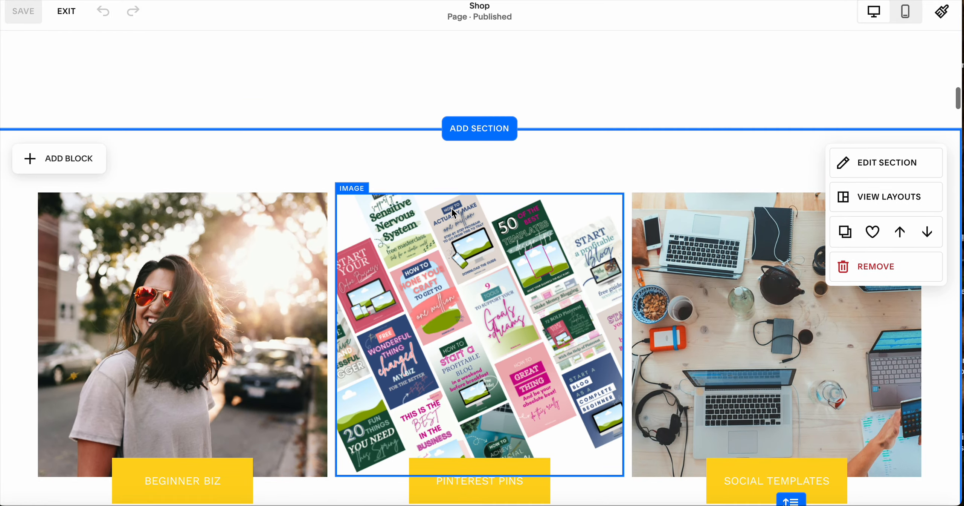
scroll(452, 207, down, 3)
scroll(451, 207, up, 15)
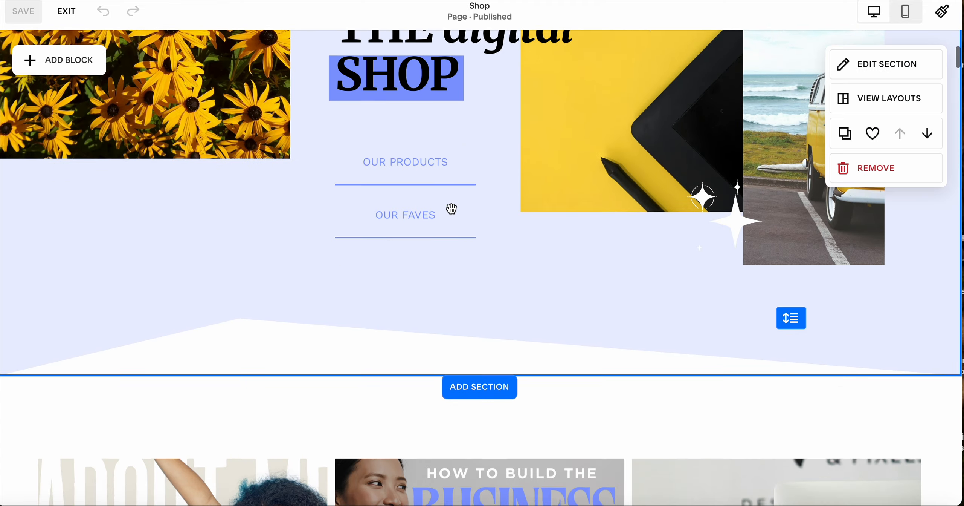
scroll(451, 208, down, 9)
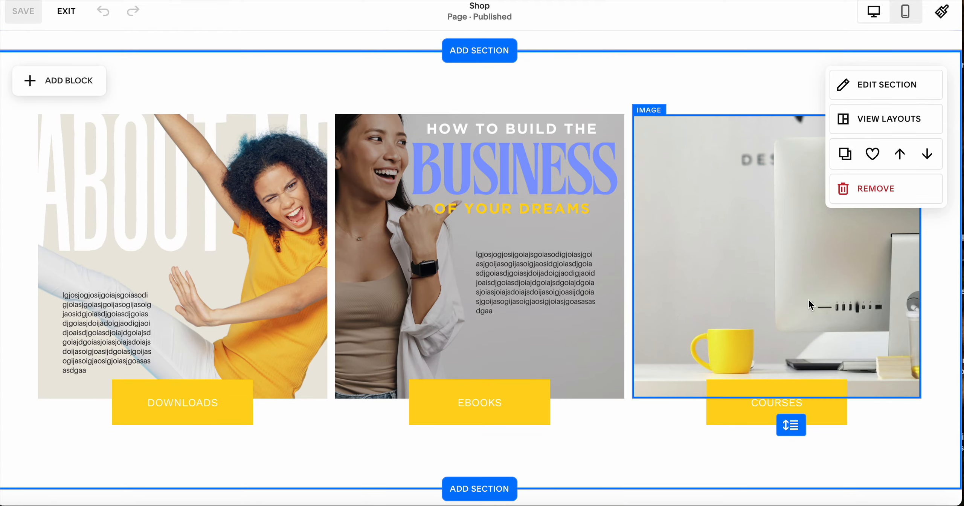
scroll(609, 323, down, 15)
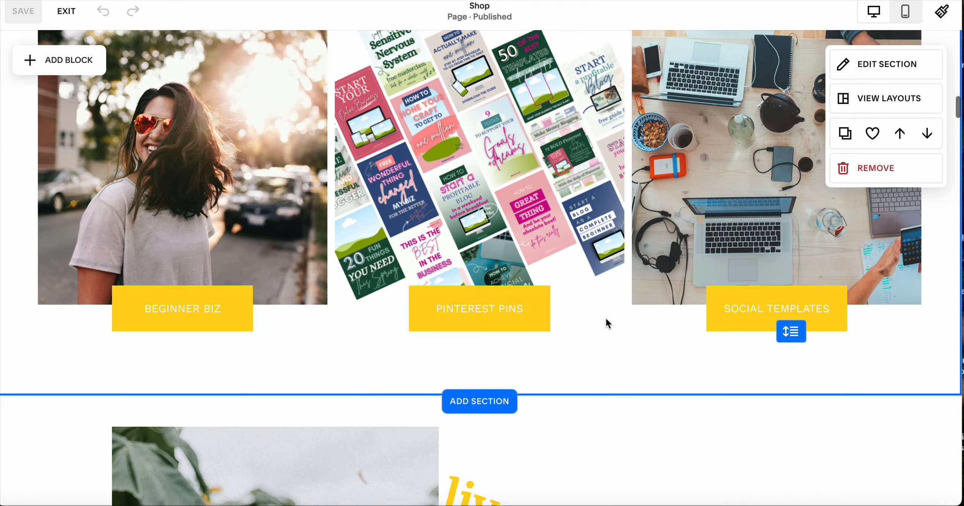
scroll(606, 318, up, 3)
scroll(606, 319, down, 9)
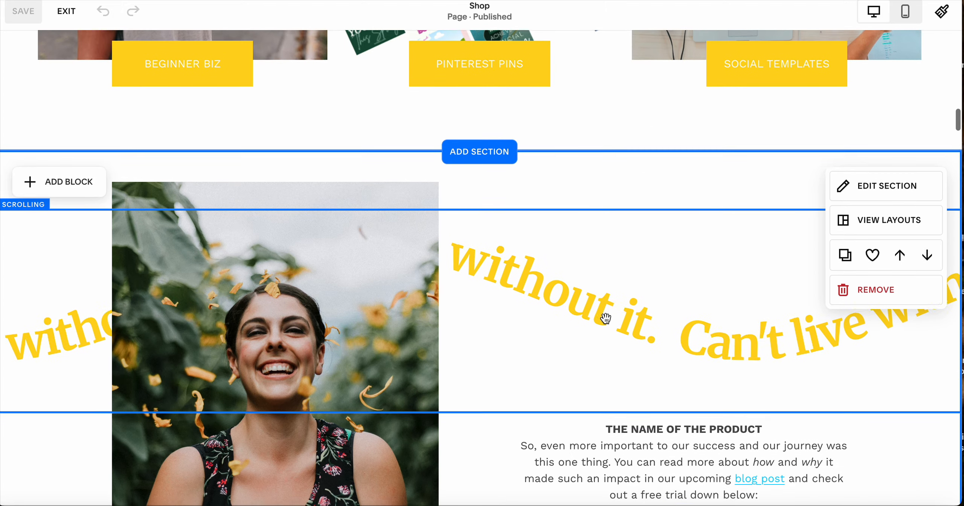
Step: Look through the page from the featured product section past the ebooks to the freebie sign-up section
scroll(606, 318, down, 5)
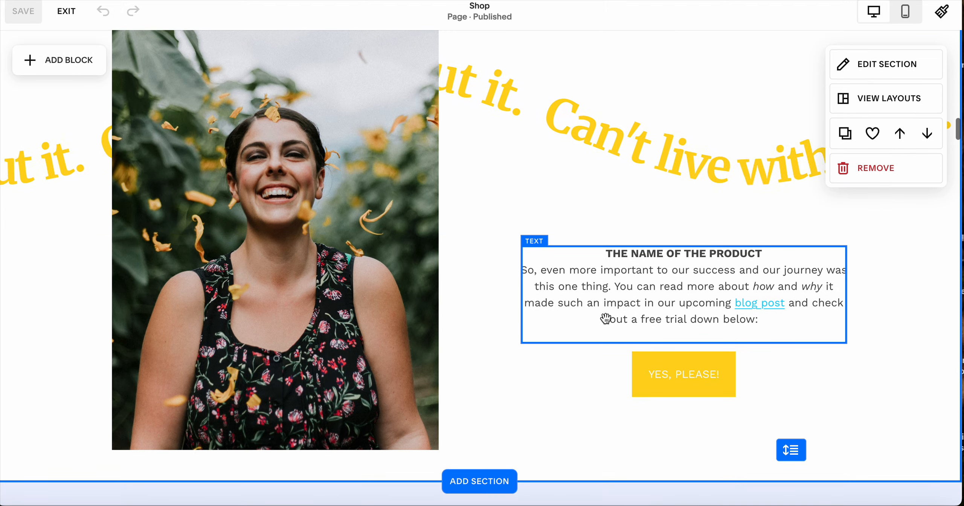
scroll(606, 318, down, 1)
scroll(606, 318, up, 1)
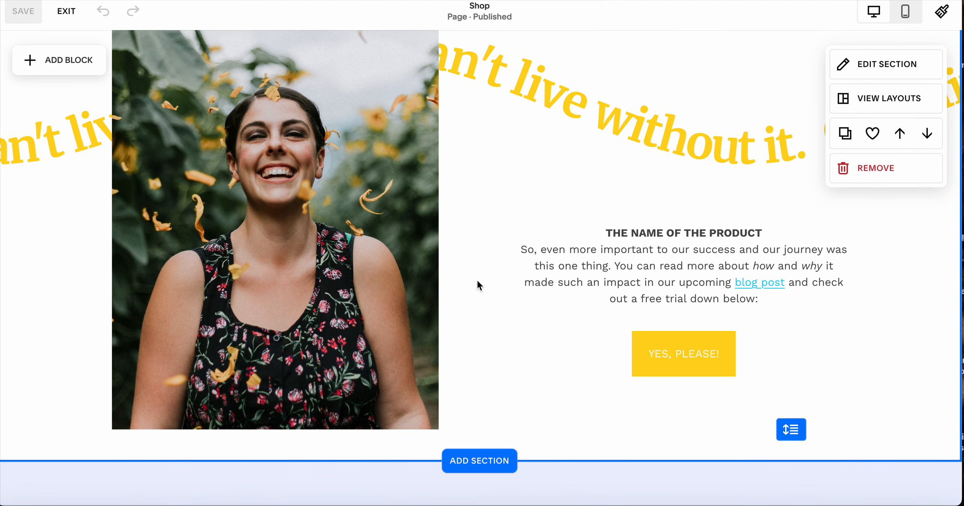
scroll(477, 280, down, 8)
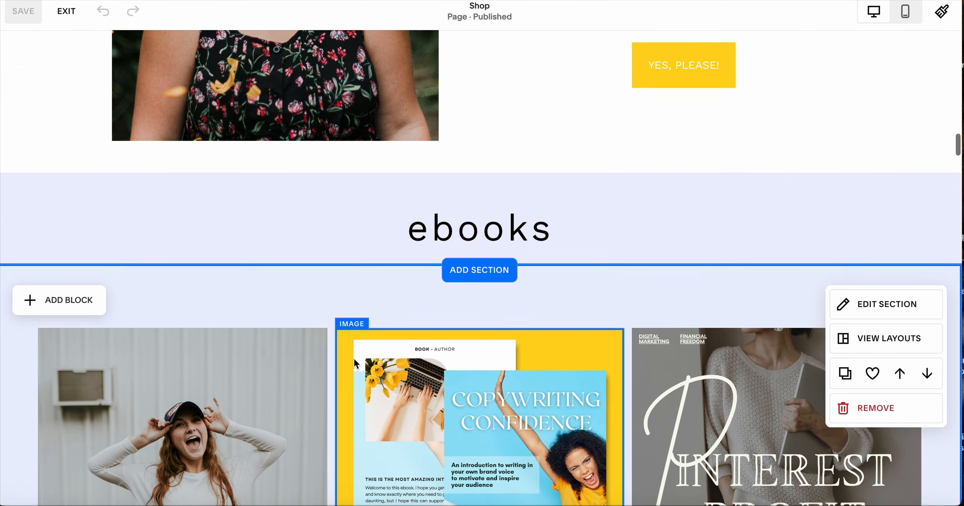
scroll(355, 363, down, 20)
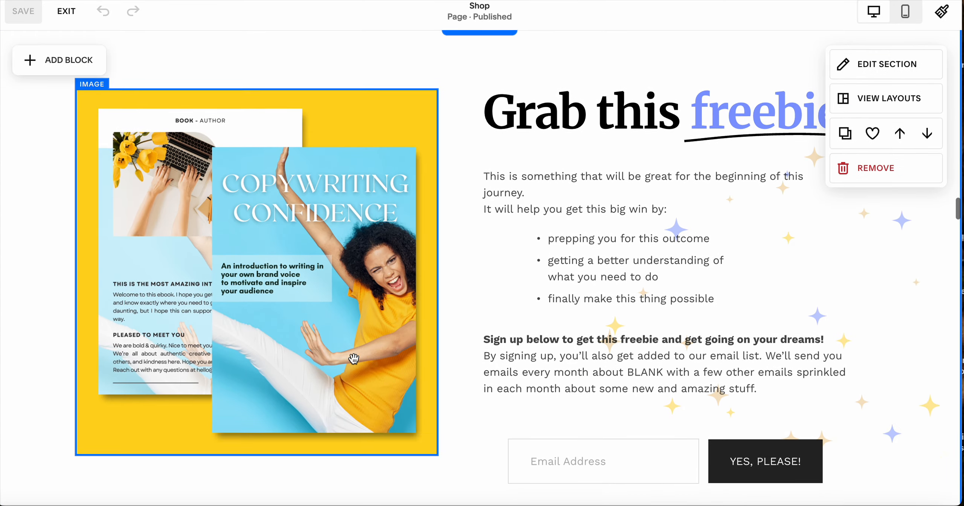
scroll(354, 358, down, 2)
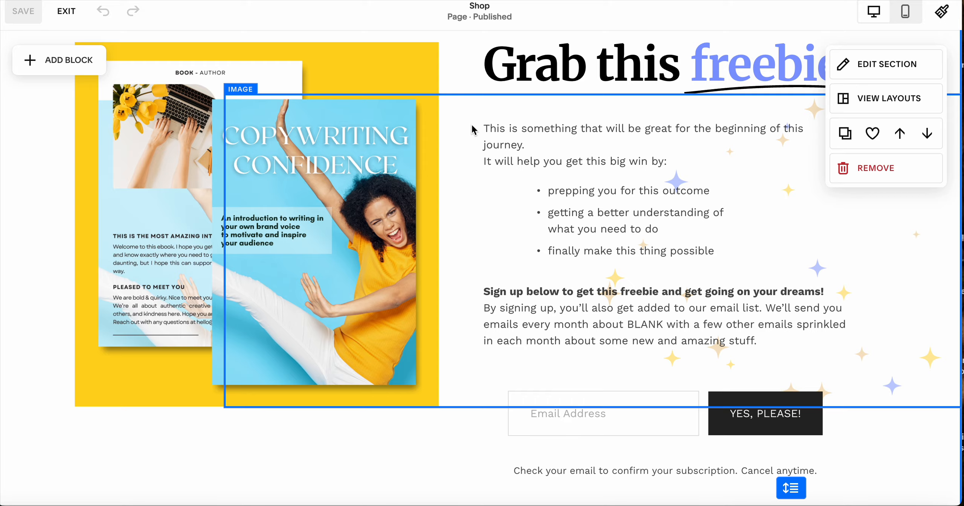
scroll(666, 269, down, 20)
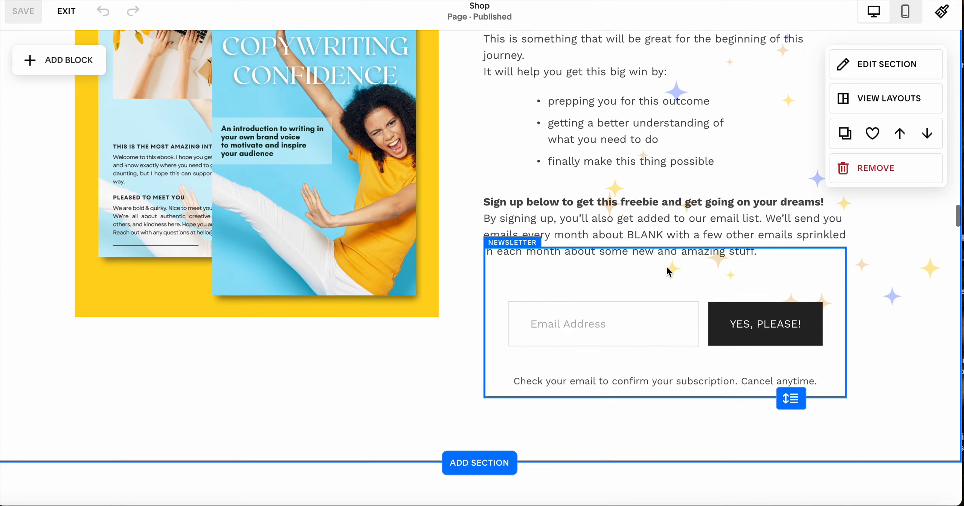
Step: Find the hero's OUR FAVES button and check the anchor link of the narrow section above the SHOP OUR faves heading
scroll(666, 266, up, 15)
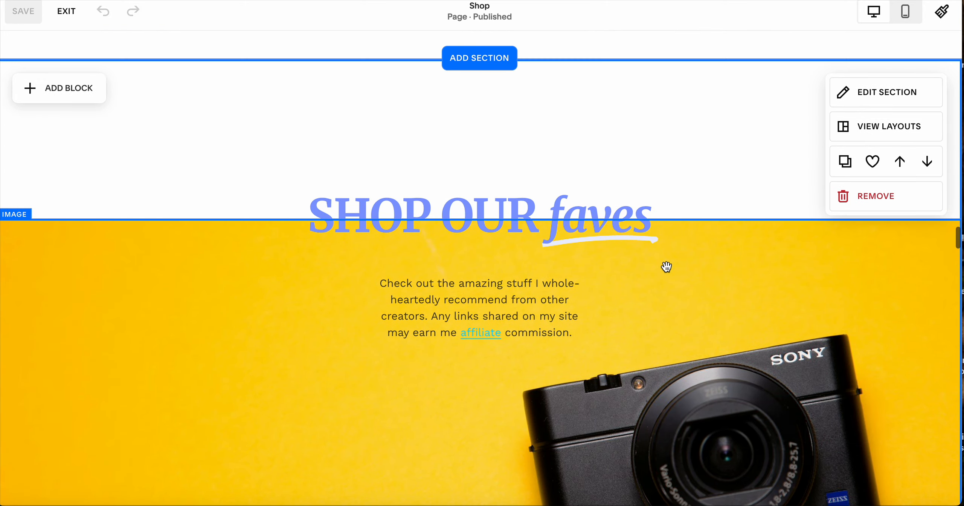
scroll(478, 210, up, 10)
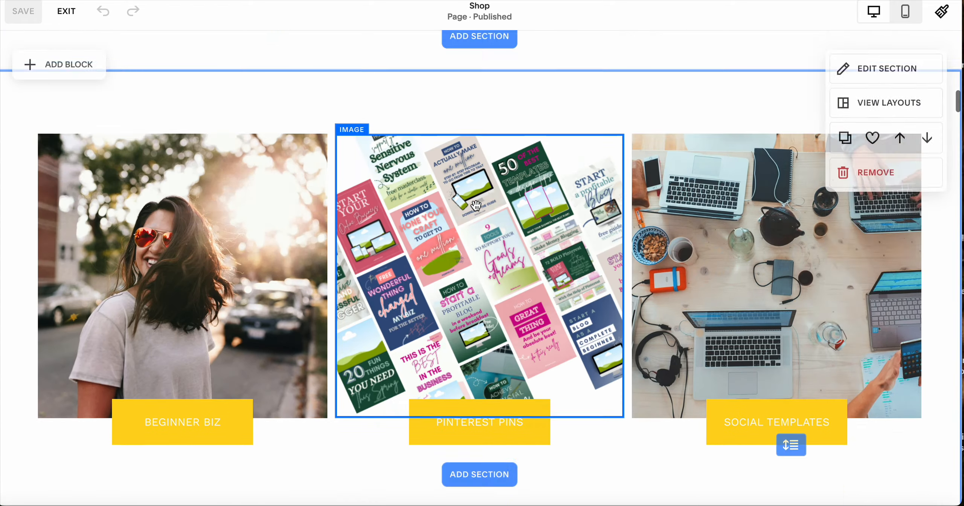
scroll(399, 318, down, 3)
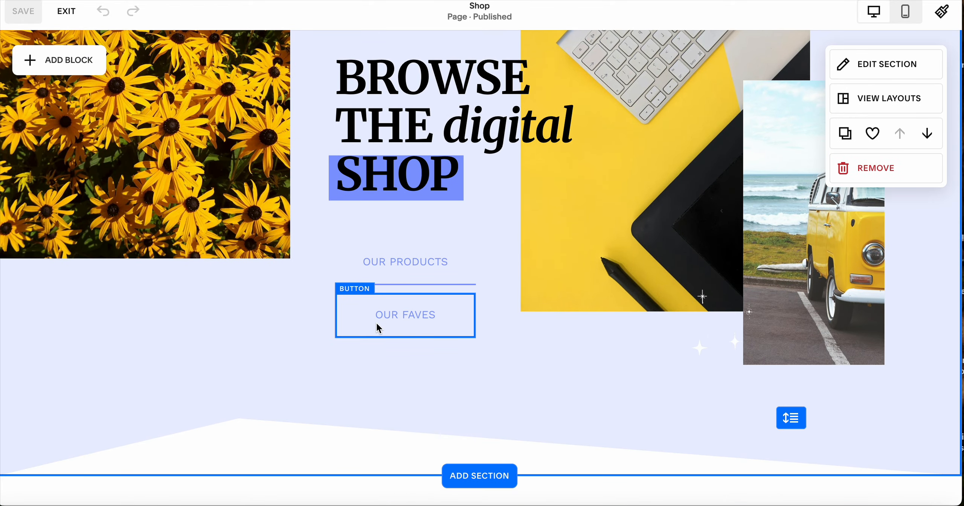
scroll(495, 315, down, 20)
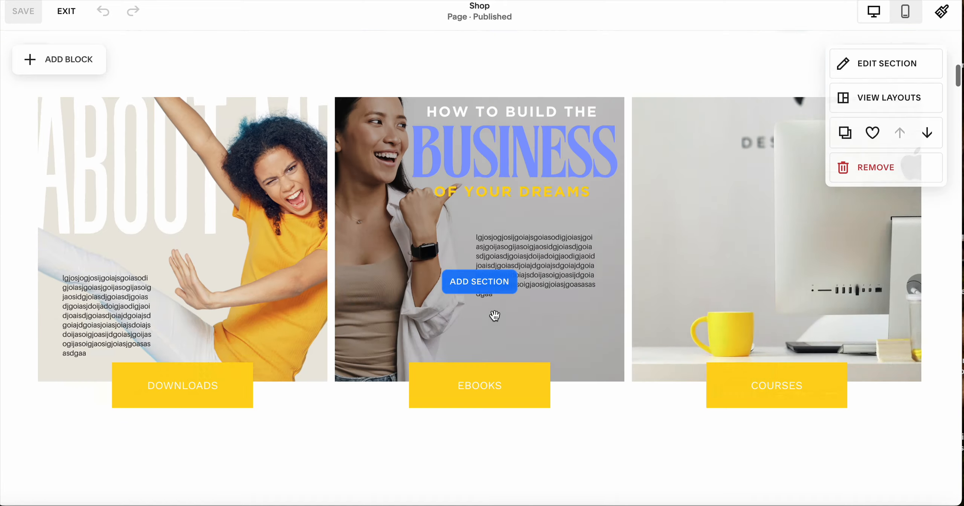
scroll(495, 316, down, 20)
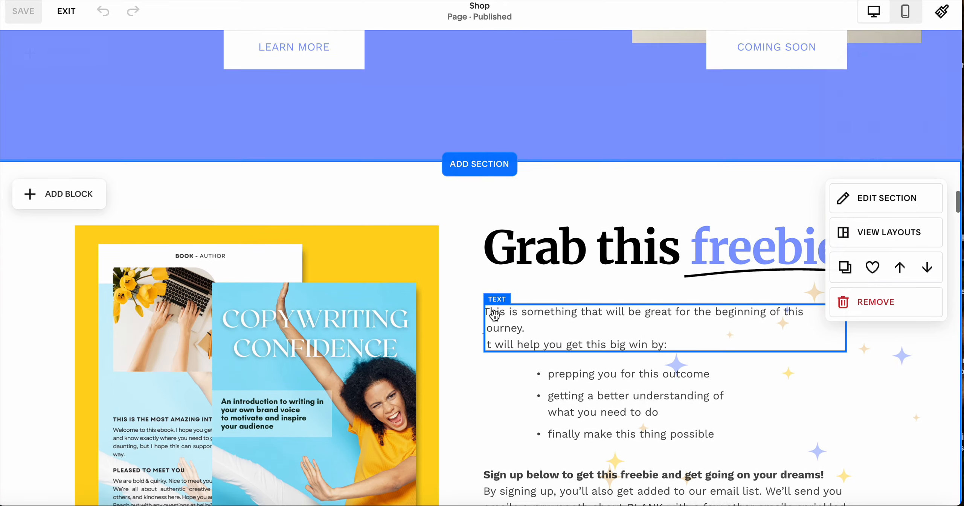
scroll(495, 315, down, 2)
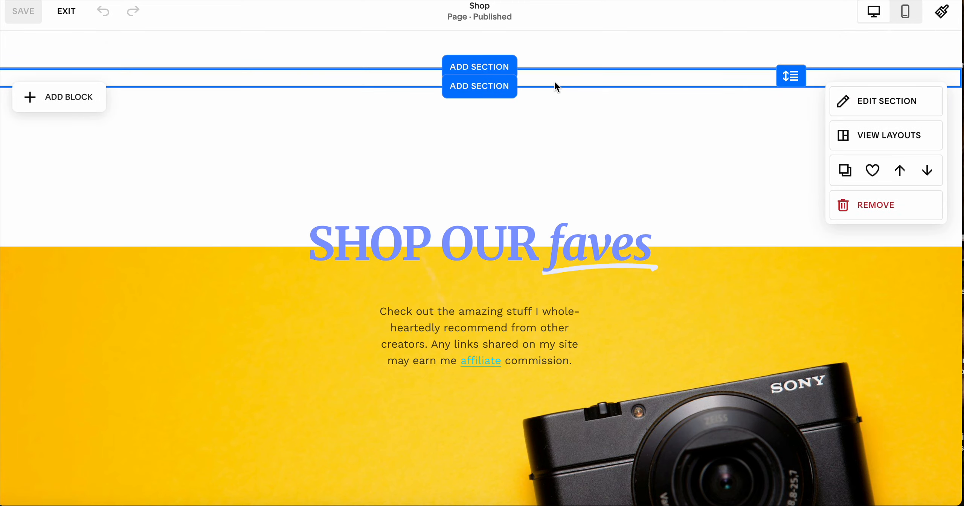
click(867, 101)
mouse_move(802, 317)
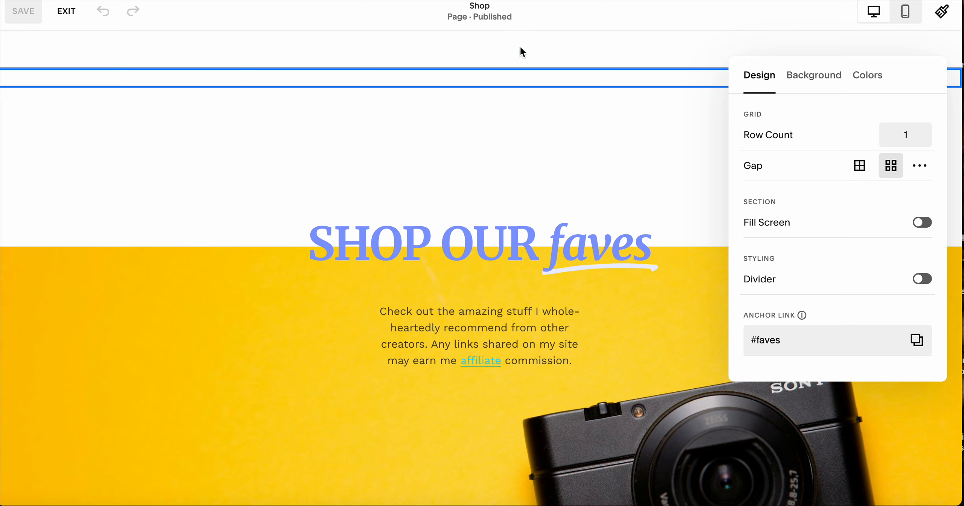
click(560, 154)
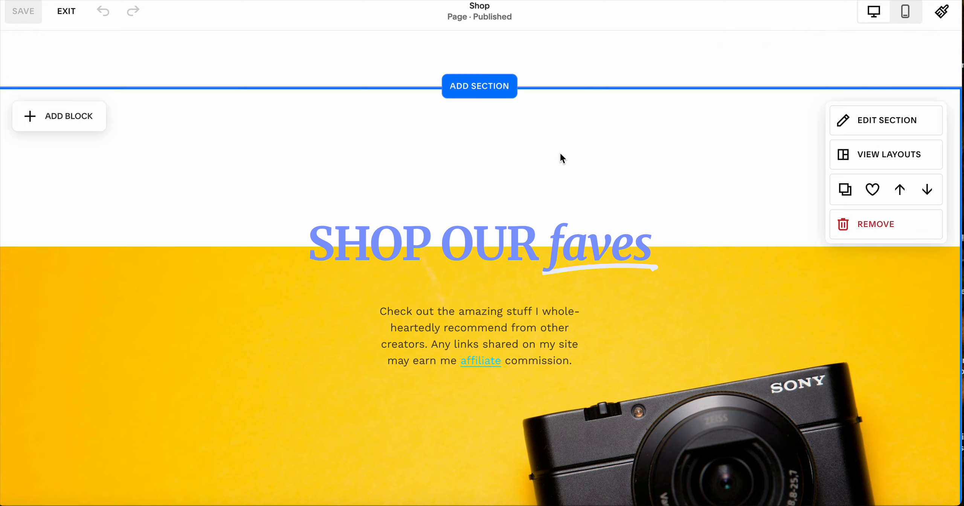
Step: Review the SHOP OUR faves banner and the Best of the Best product carousel below it
scroll(561, 157, down, 4)
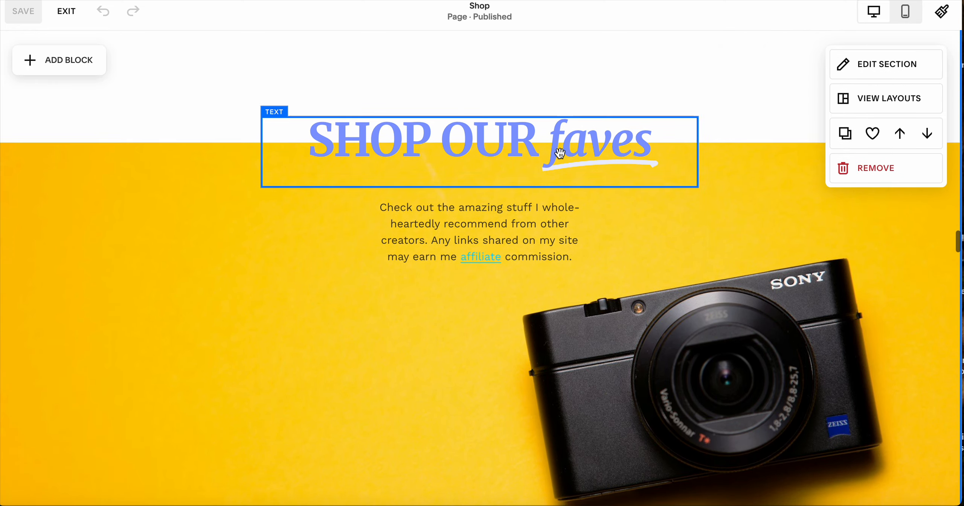
scroll(560, 153, down, 5)
scroll(538, 152, up, 2)
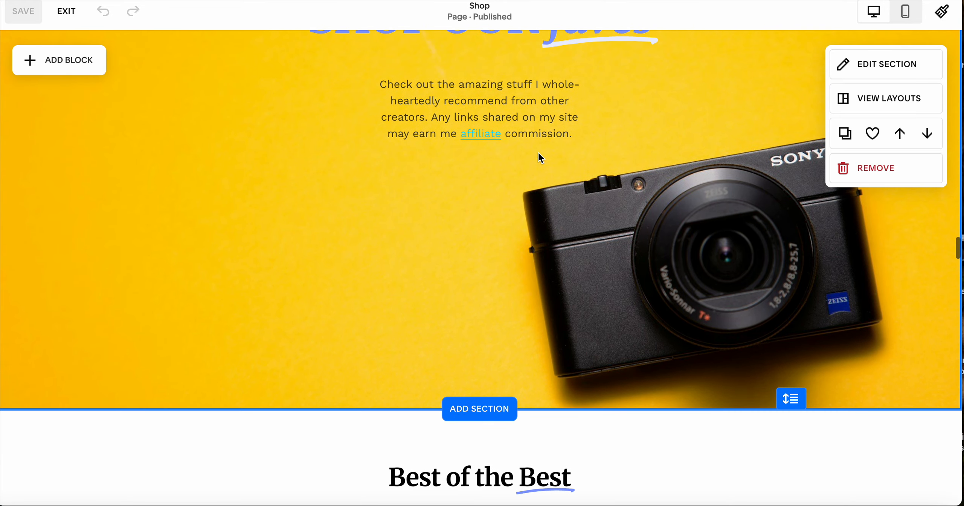
scroll(528, 122, down, 10)
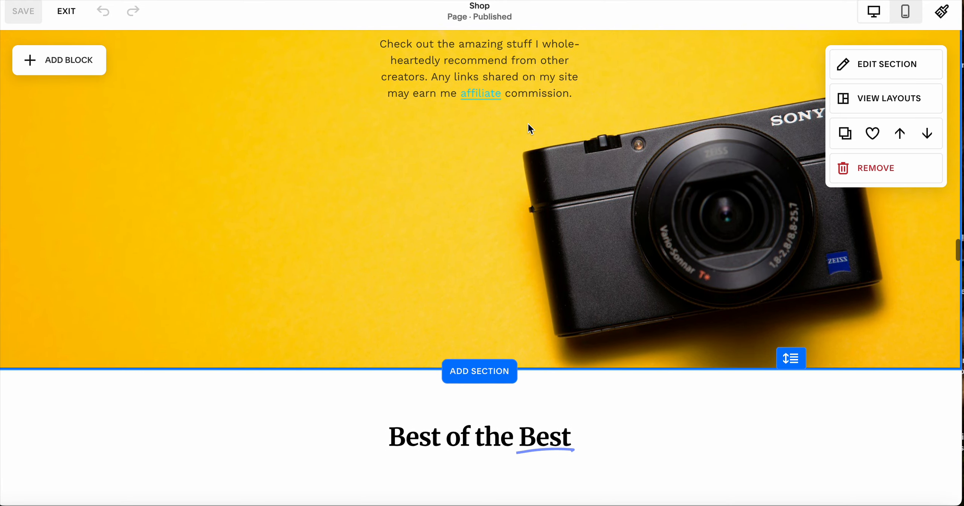
scroll(527, 122, down, 4)
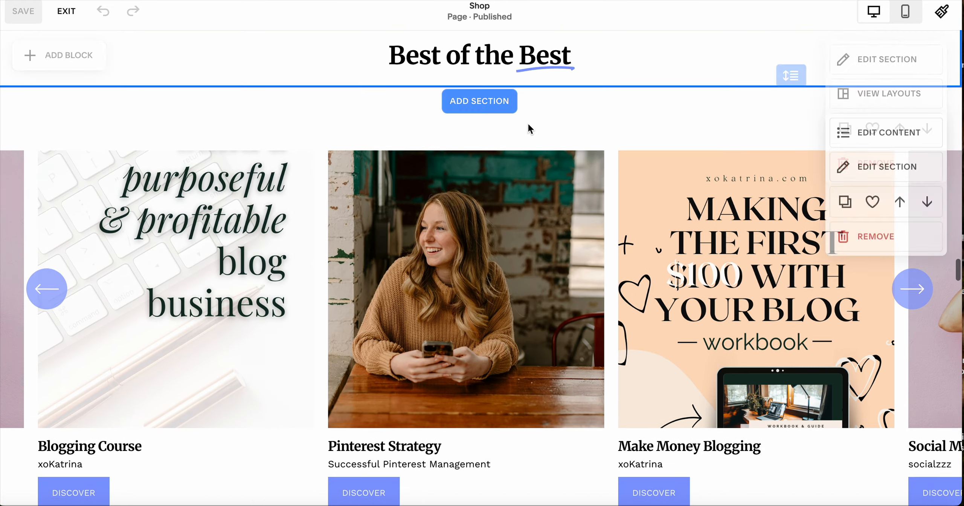
scroll(527, 122, down, 1)
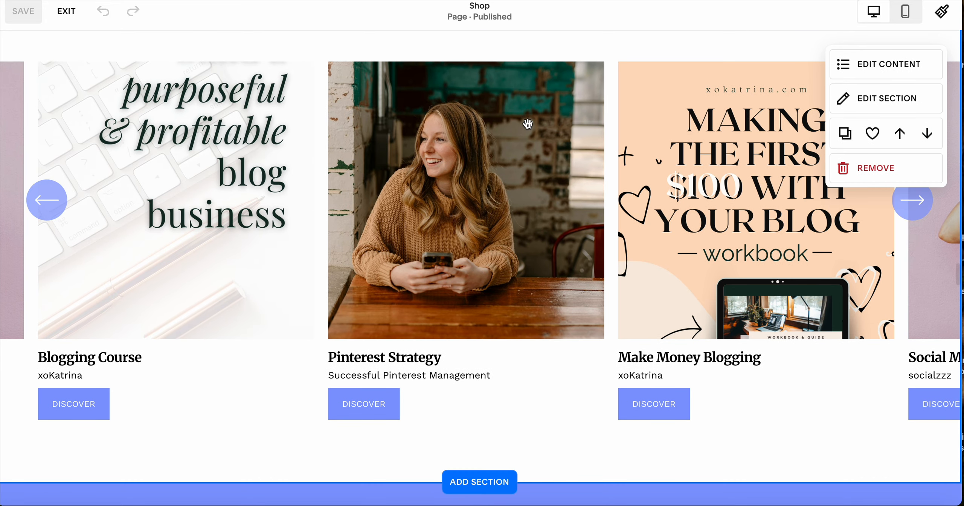
scroll(527, 124, up, 1)
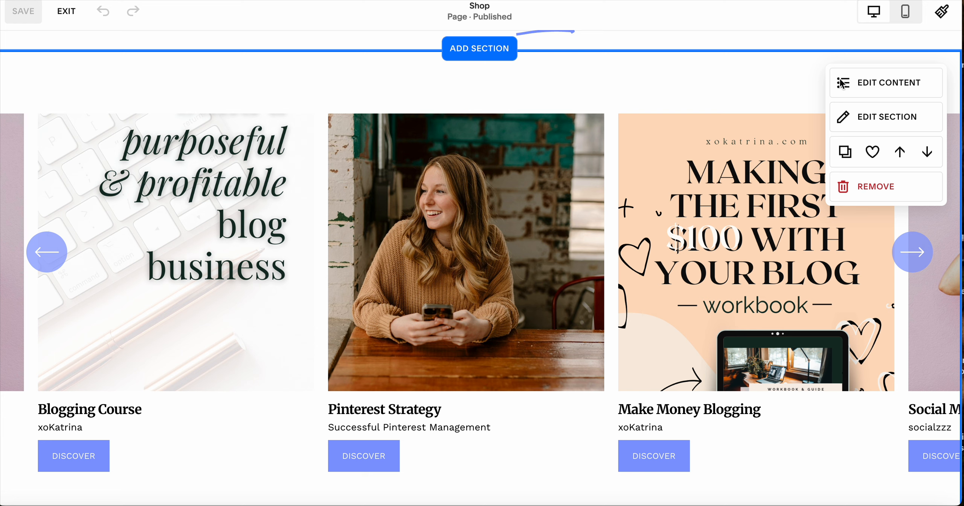
Step: Inspect the carousel's content items and view the Blogging Course item's image, title, description and link settings
click(874, 86)
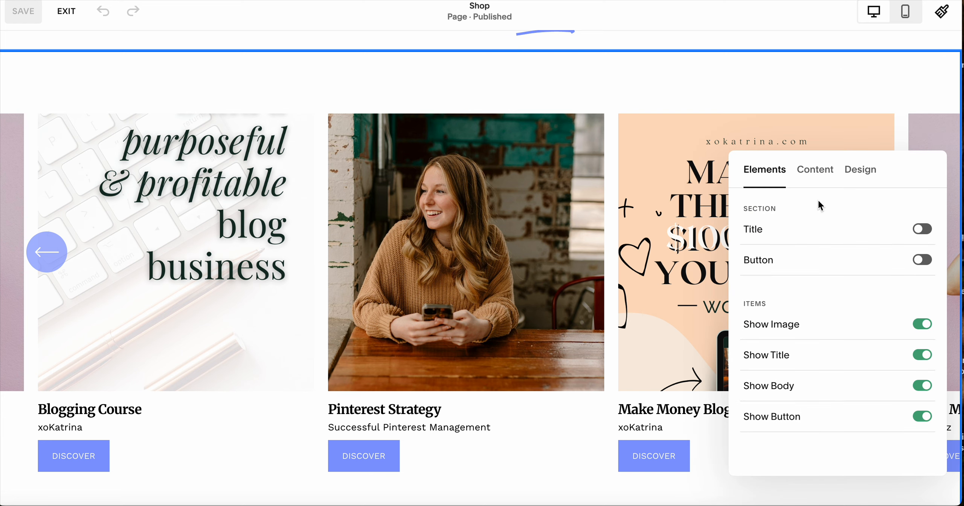
click(819, 176)
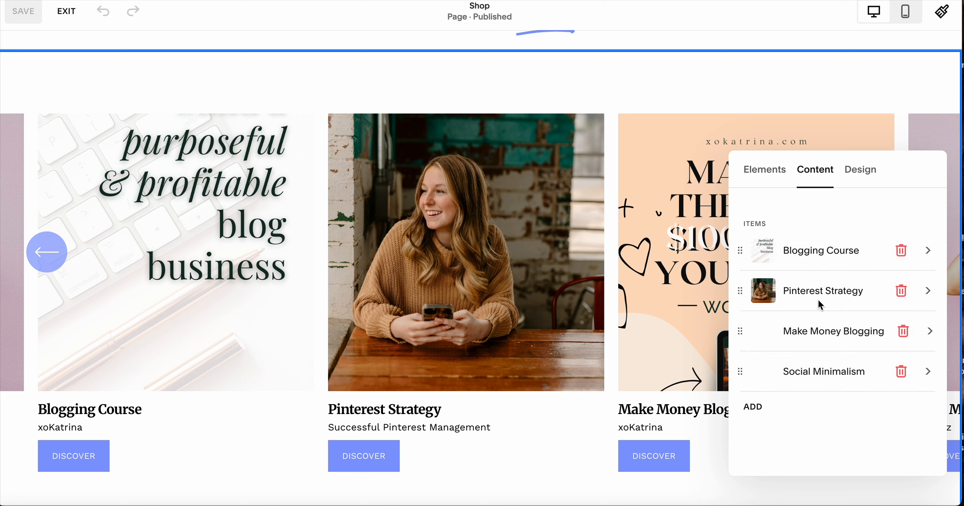
click(807, 254)
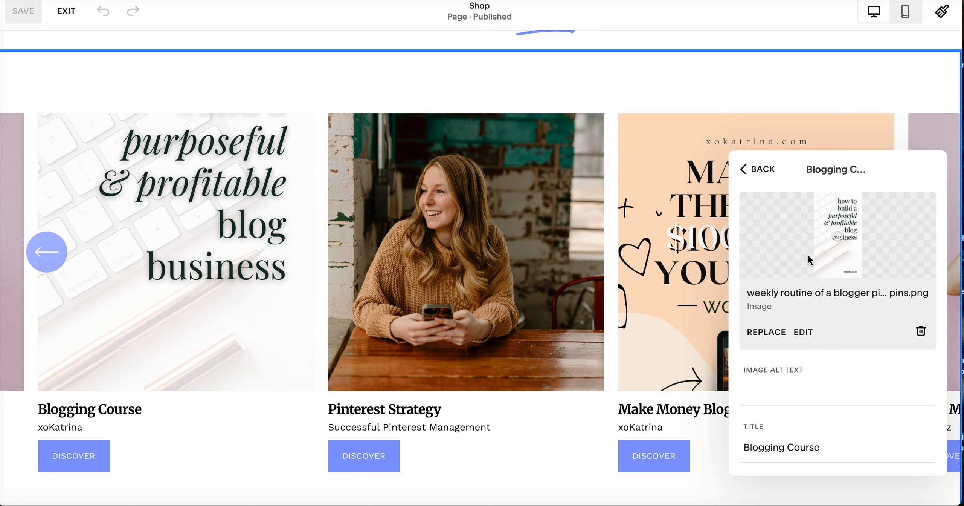
scroll(824, 338, down, 5)
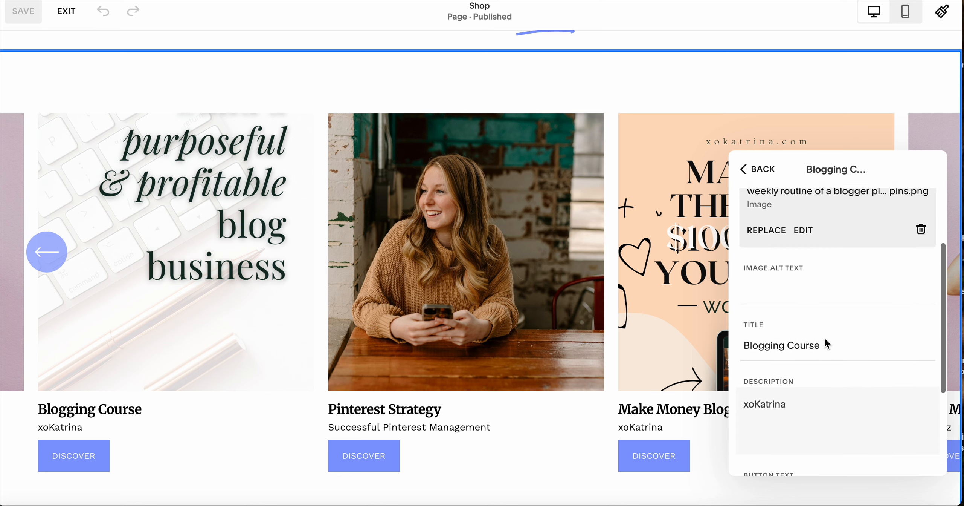
scroll(825, 338, down, 2)
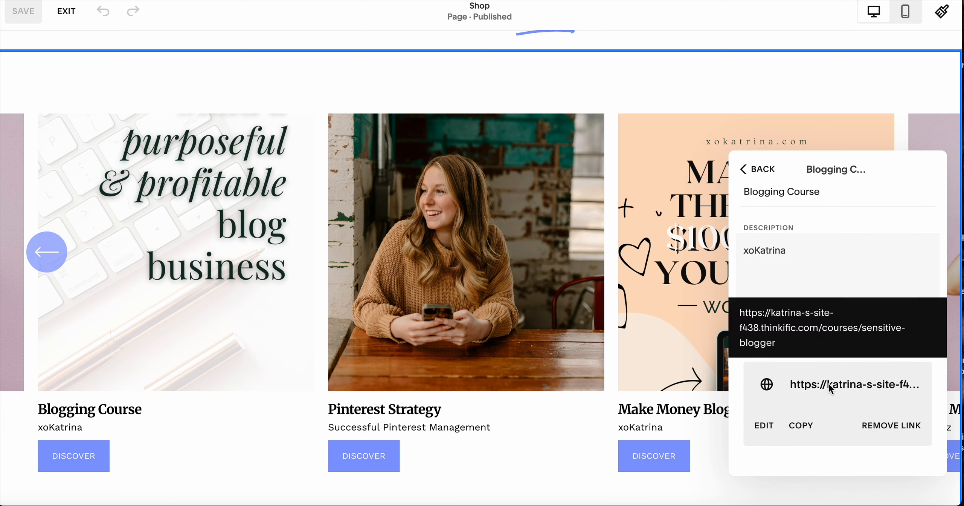
click(534, 467)
Step: Review the featured freebie or affiliate product section and view the link settings of its LEARN MORE button
scroll(678, 393, down, 10)
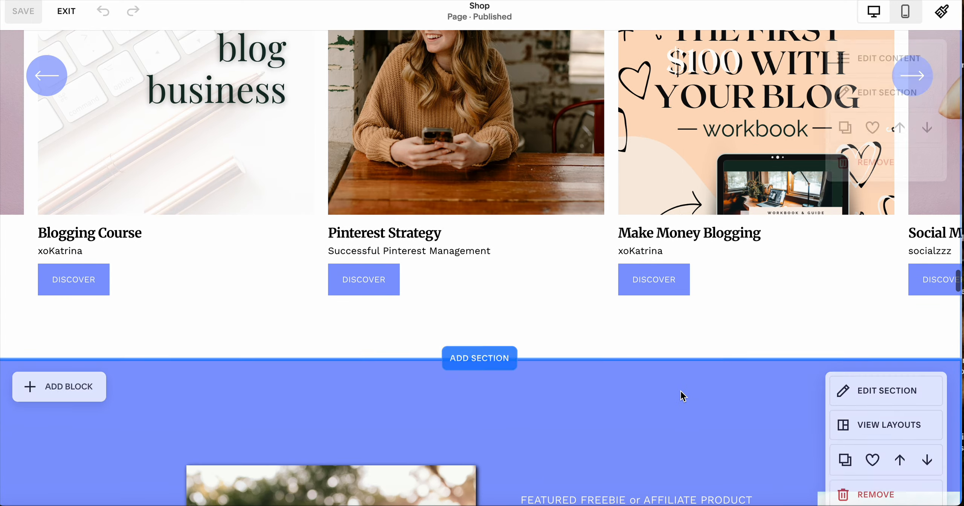
scroll(681, 390, down, 6)
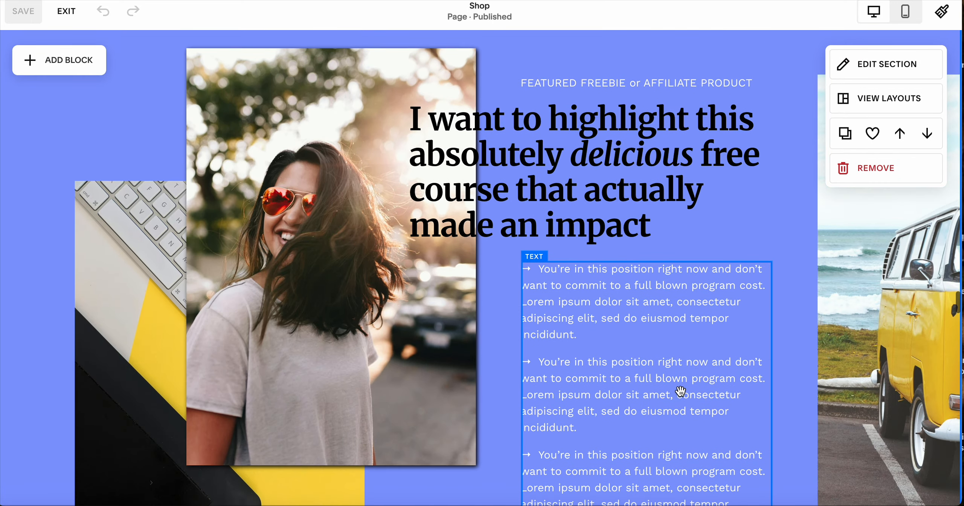
scroll(680, 391, up, 4)
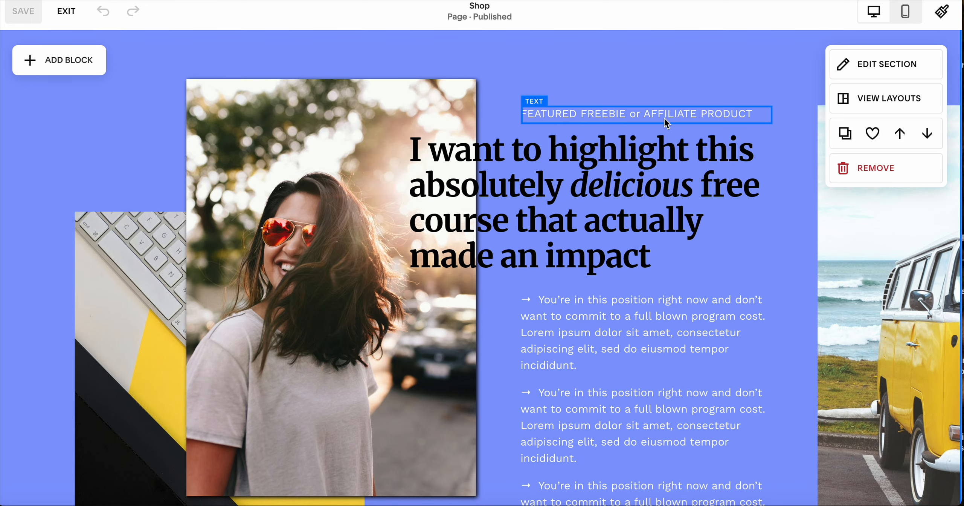
scroll(722, 199, down, 10)
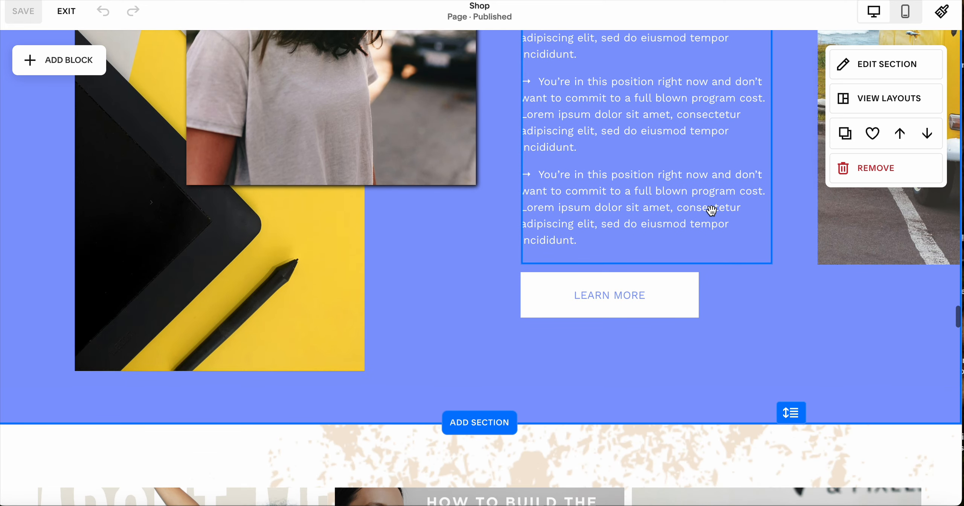
scroll(719, 194, down, 1)
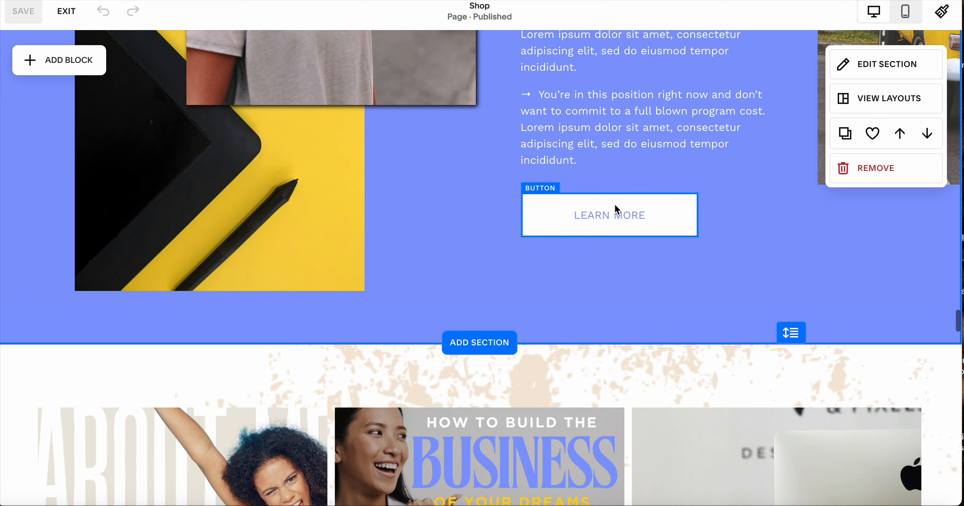
click(618, 220)
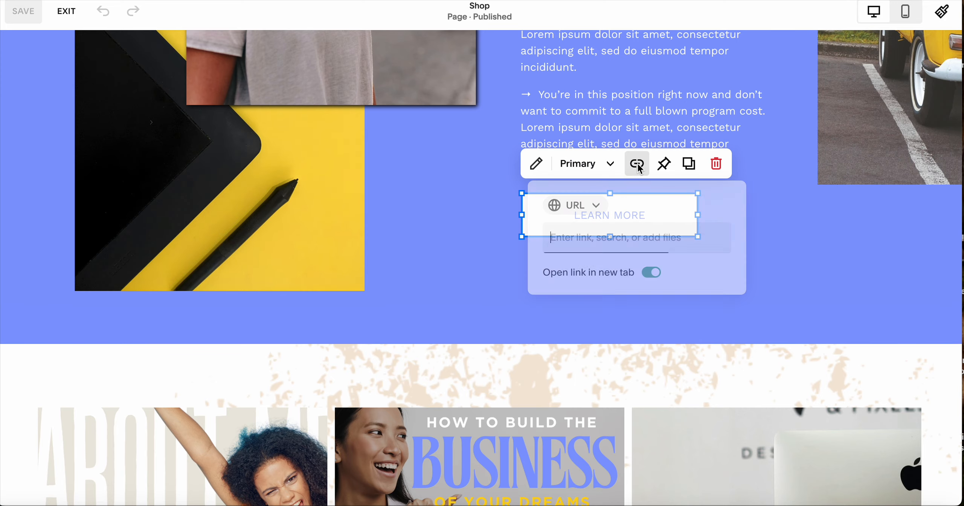
click(807, 219)
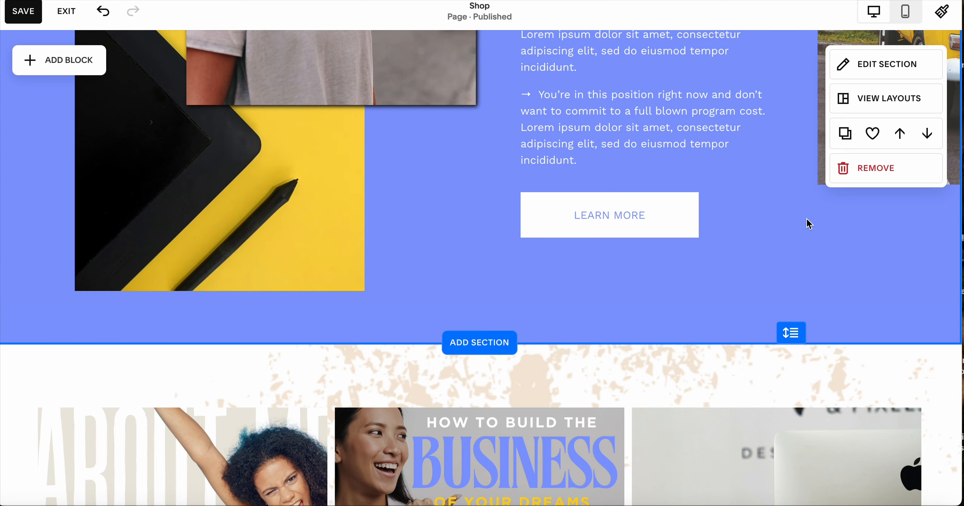
Step: Look over the product grid below the featured section and select the first ANOTHER THING button
scroll(742, 259, down, 8)
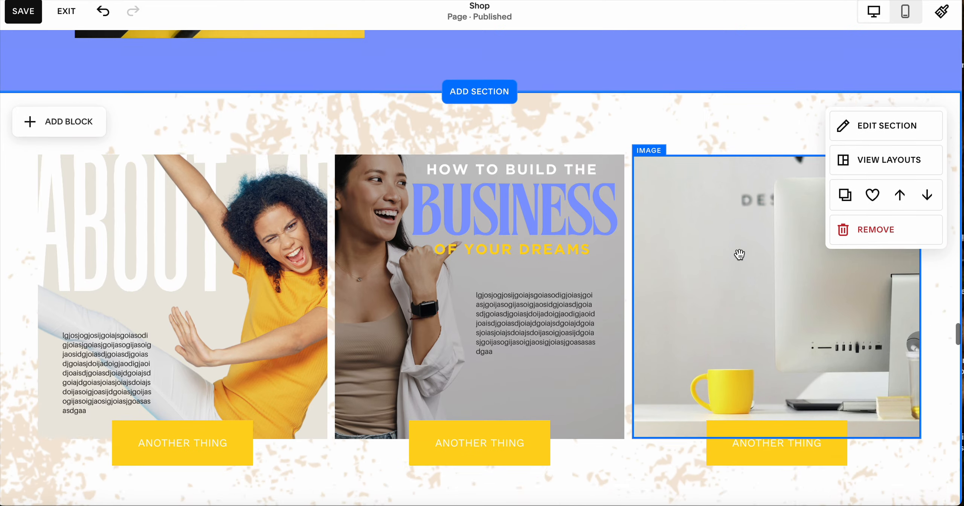
scroll(739, 254, down, 3)
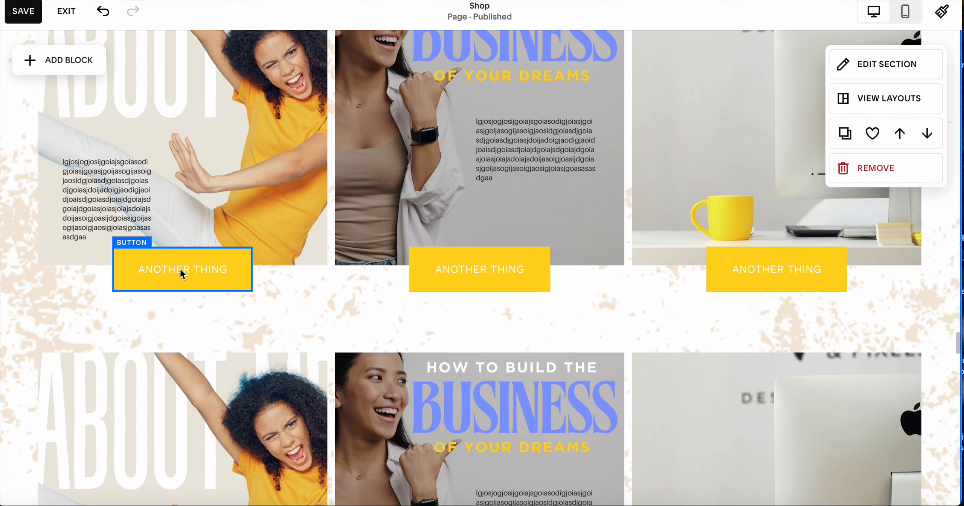
click(182, 274)
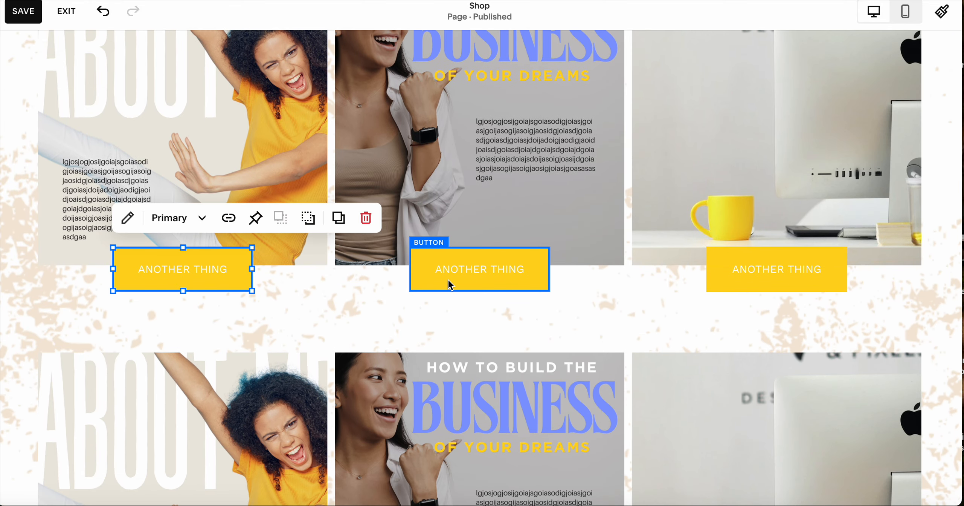
Step: Examine the two rows of the product grid and select the third ANOTHER THING button in the first row
scroll(755, 269, down, 9)
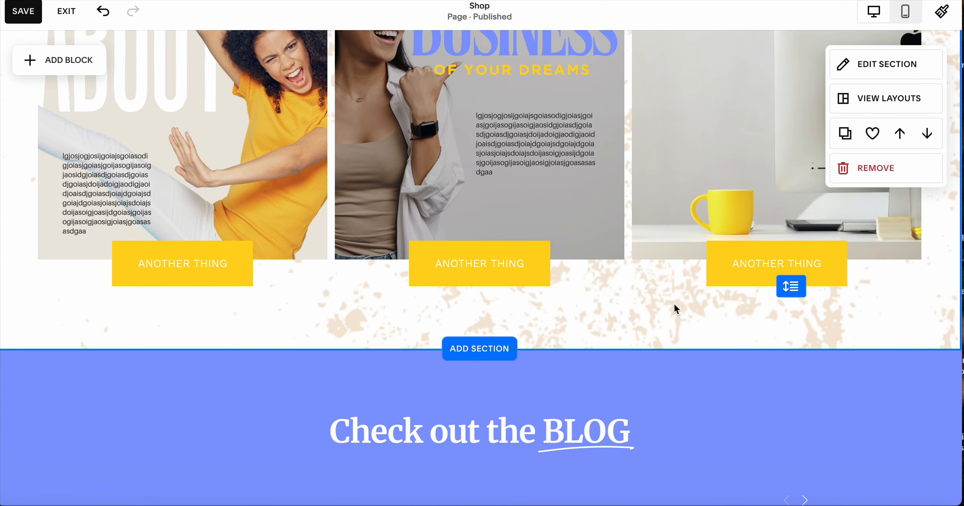
scroll(674, 303, down, 7)
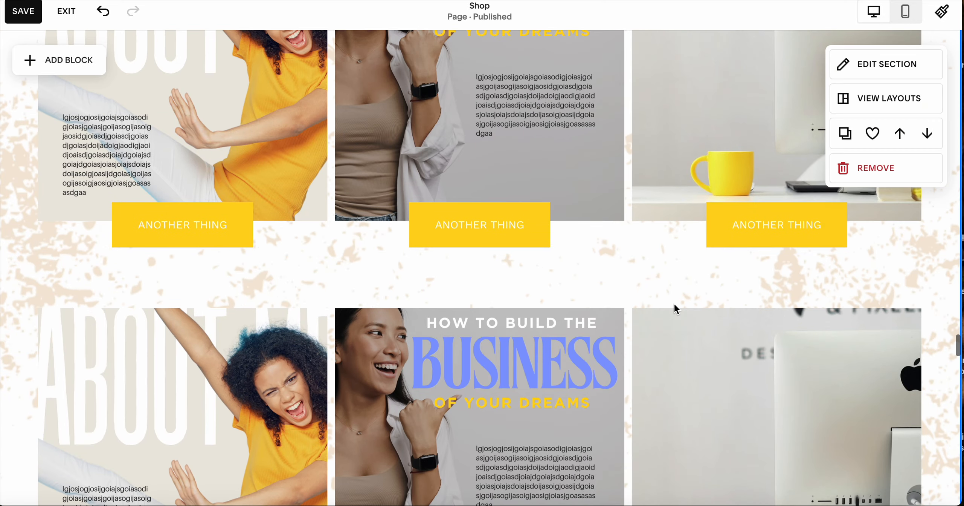
click(767, 236)
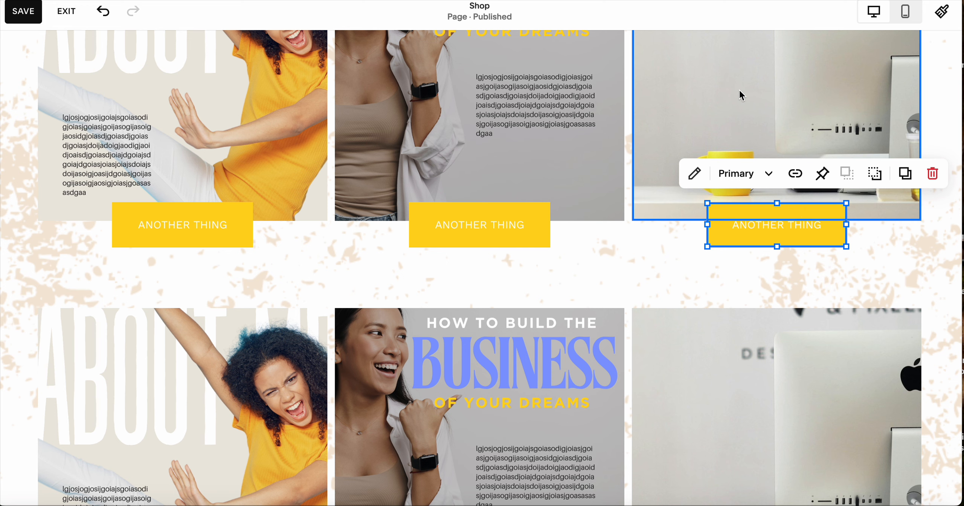
scroll(796, 106, up, 4)
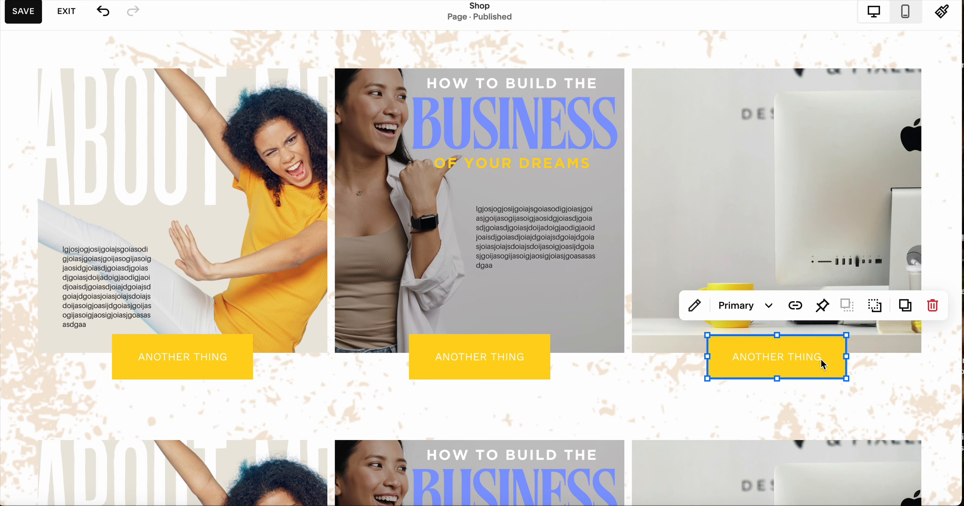
click(894, 374)
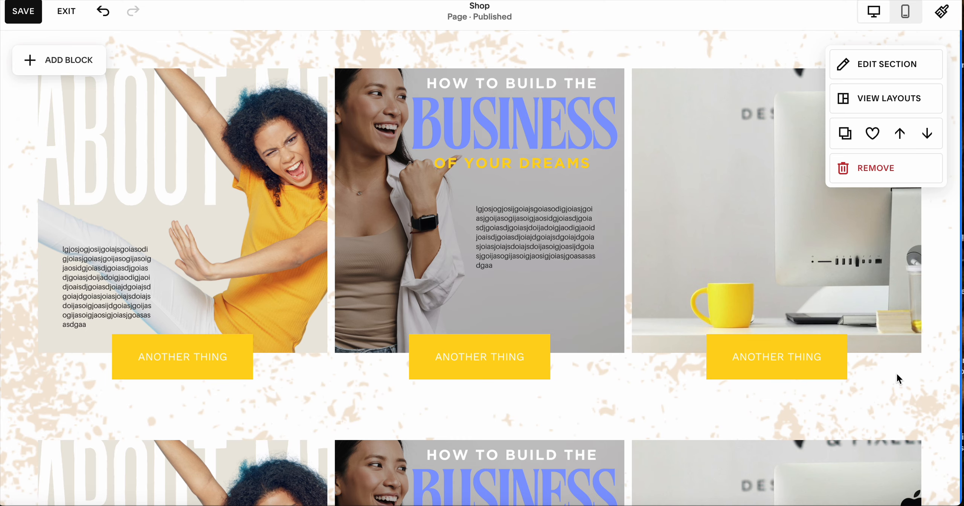
scroll(896, 372, down, 3)
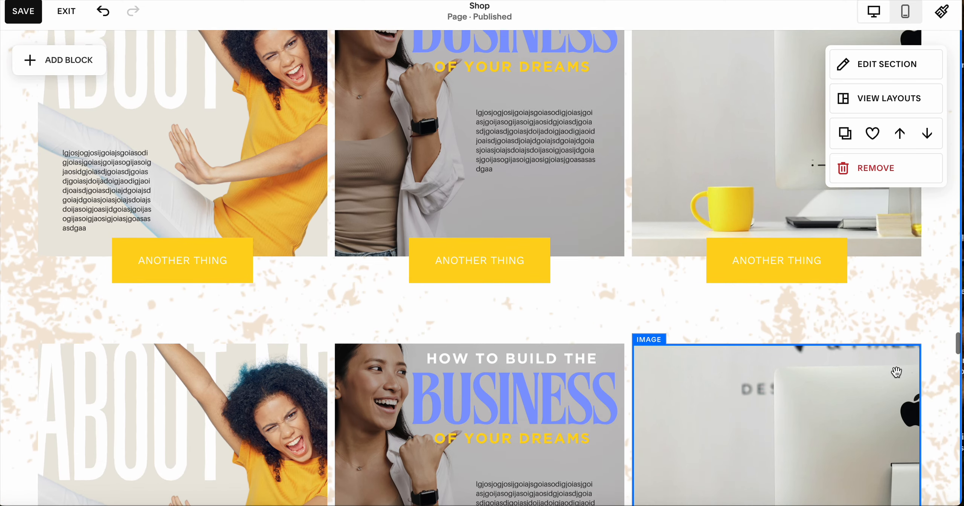
scroll(897, 372, down, 6)
scroll(899, 377, down, 3)
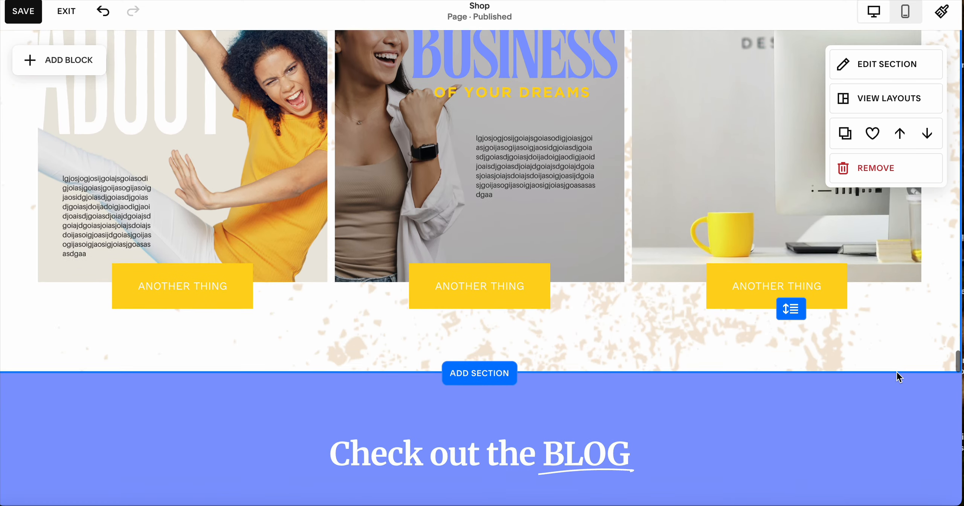
Step: Review the Check out the BLOG and How it all started sections, and return to the top of the Shop page
scroll(899, 377, down, 10)
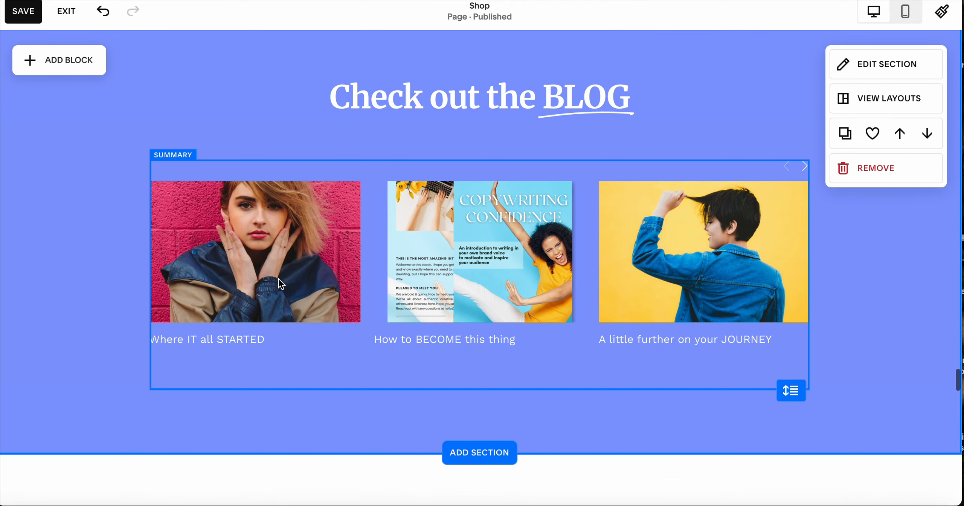
scroll(621, 122, down, 15)
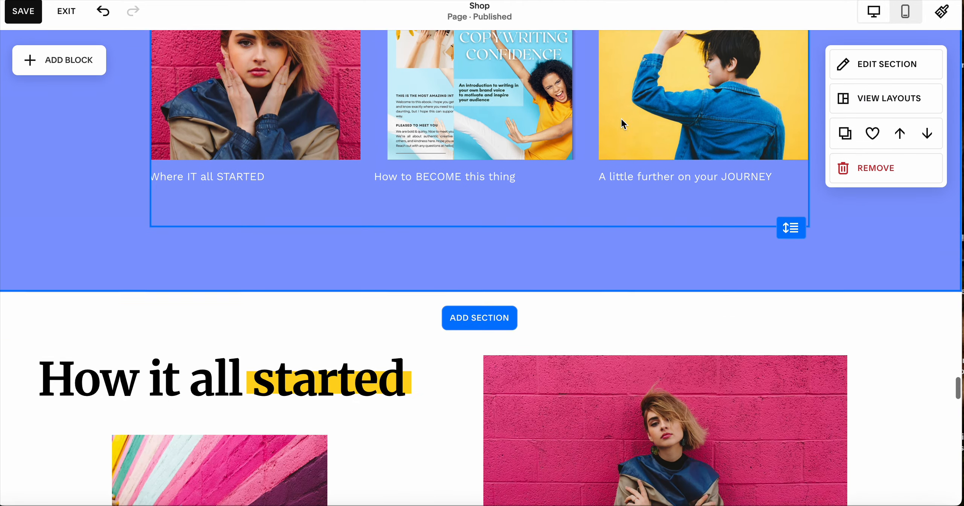
scroll(621, 119, up, 20)
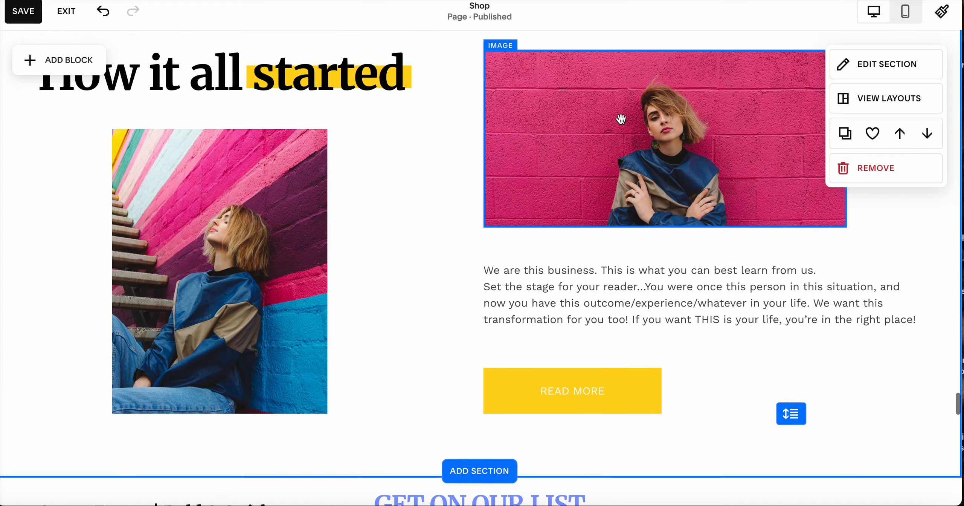
scroll(621, 119, up, 20)
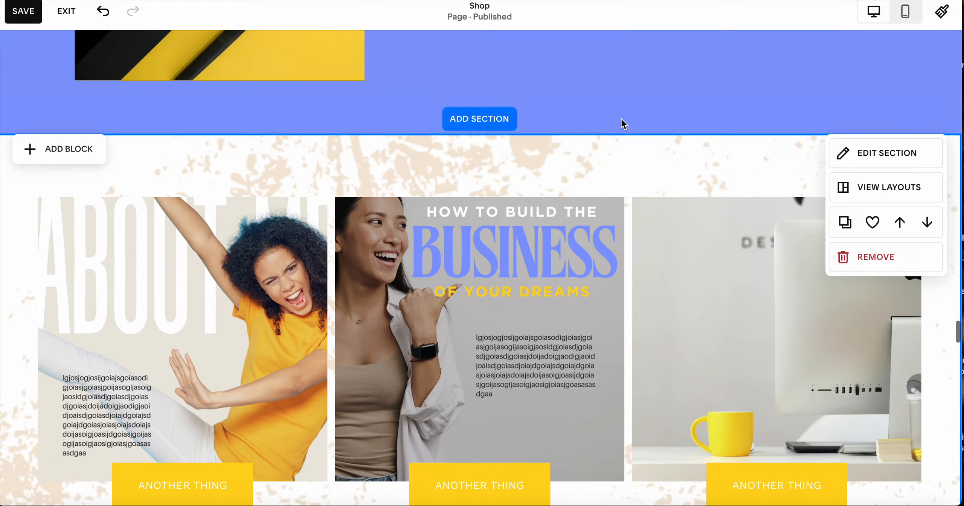
scroll(621, 119, up, 20)
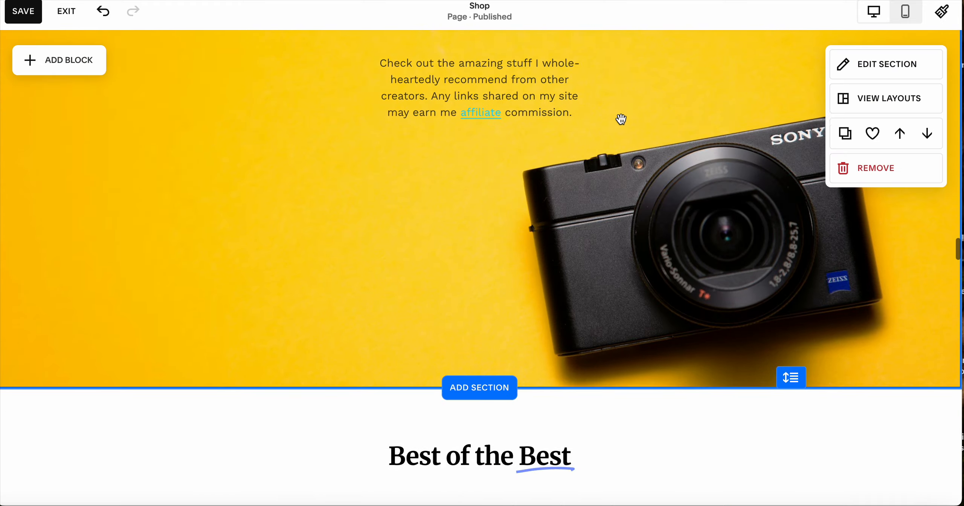
scroll(621, 119, up, 20)
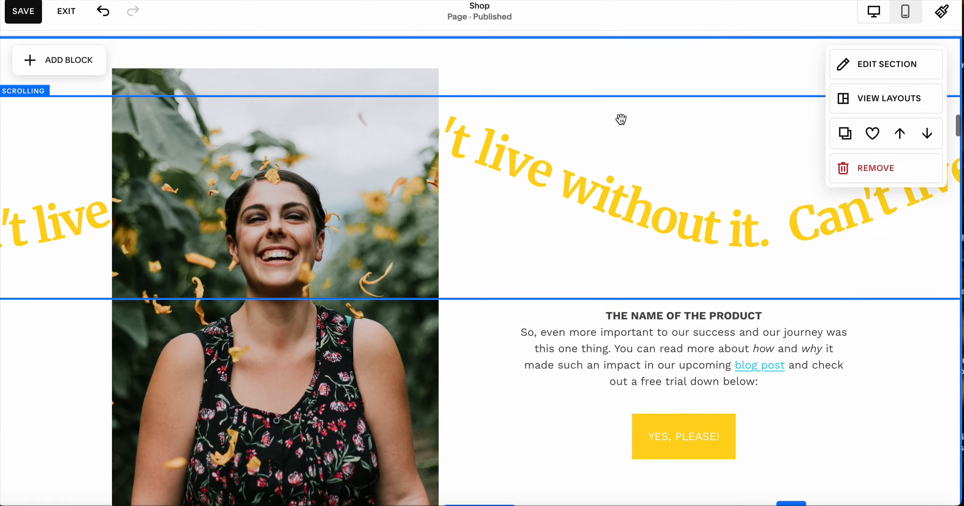
scroll(620, 119, up, 6)
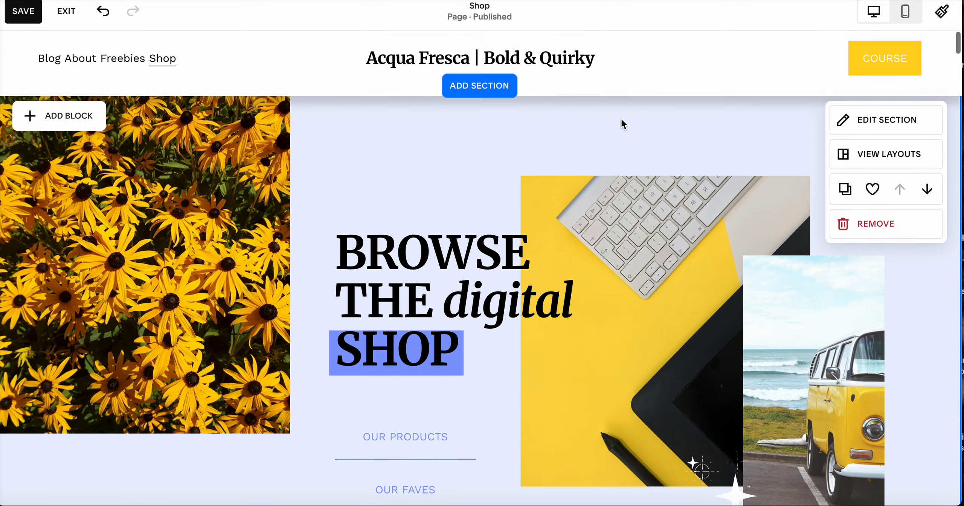
Step: Look over the Shop page's opening section, including its OUR PRODUCTS and OUR FAVES links and the star graphic
scroll(621, 119, down, 6)
scroll(621, 119, down, 1)
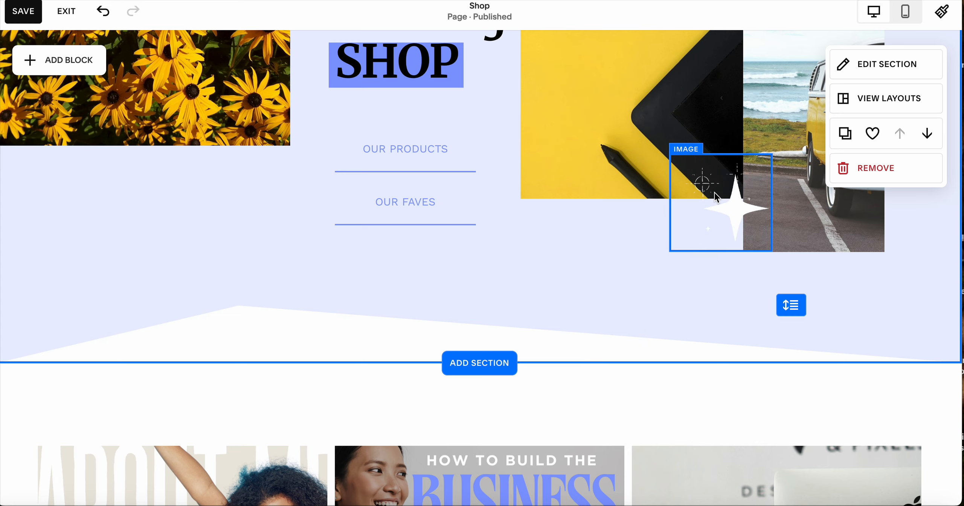
right_click(616, 264)
click(579, 255)
scroll(578, 253, up, 6)
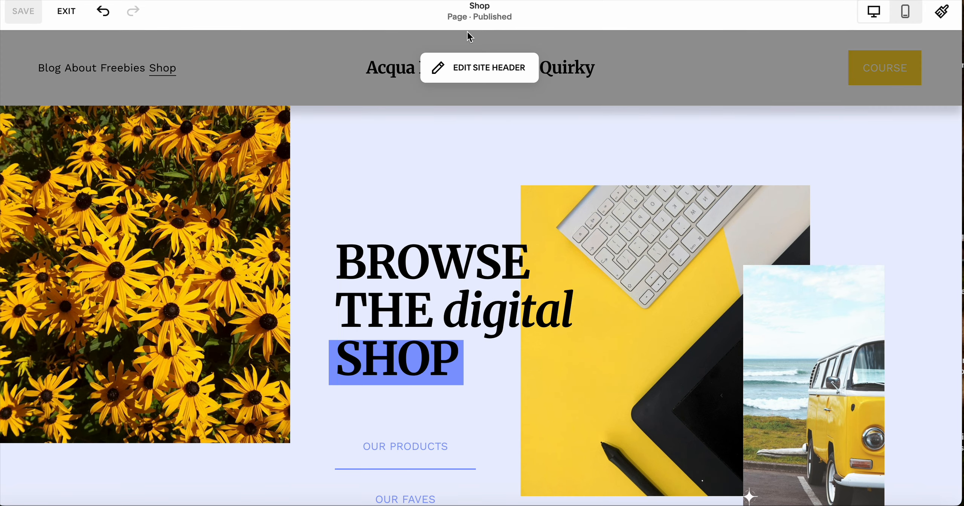
Step: Exit the Shop page editor and open the Course Sales Page from the site header for editing
click(66, 16)
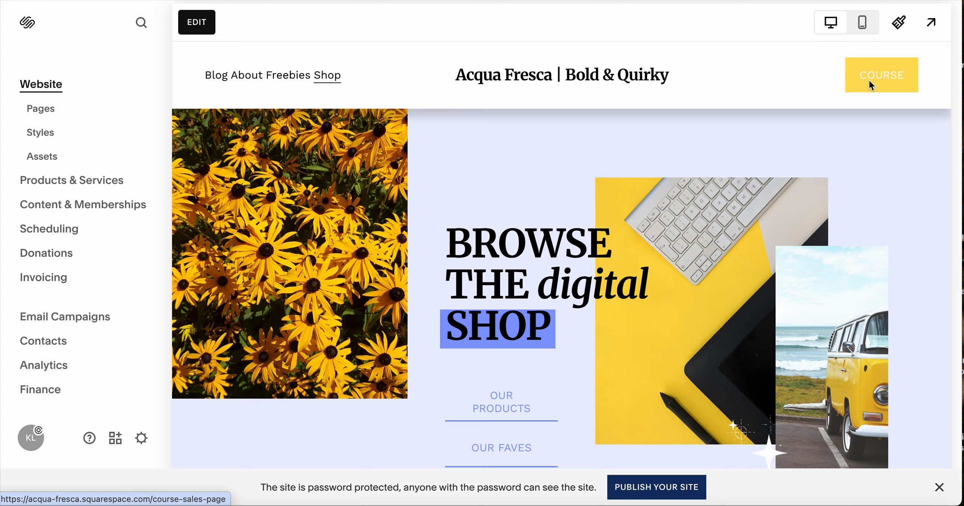
click(870, 80)
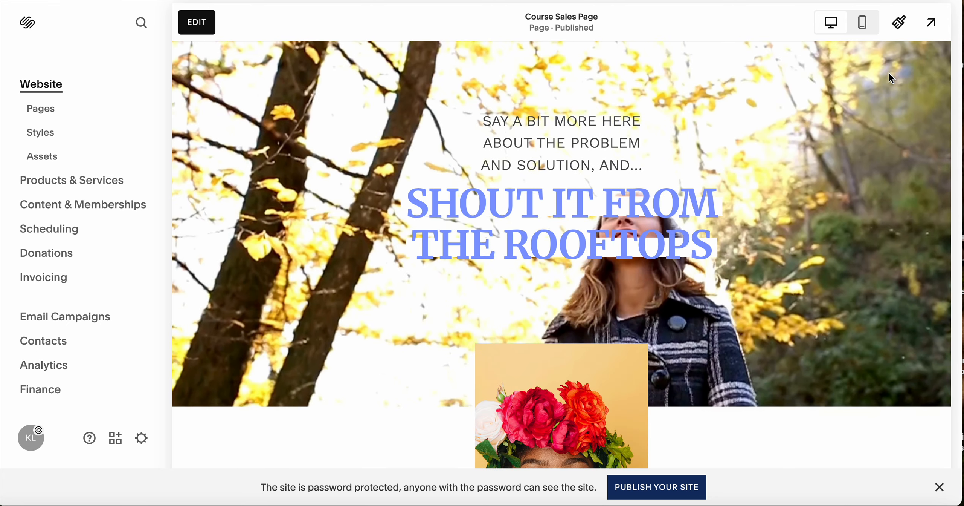
click(192, 25)
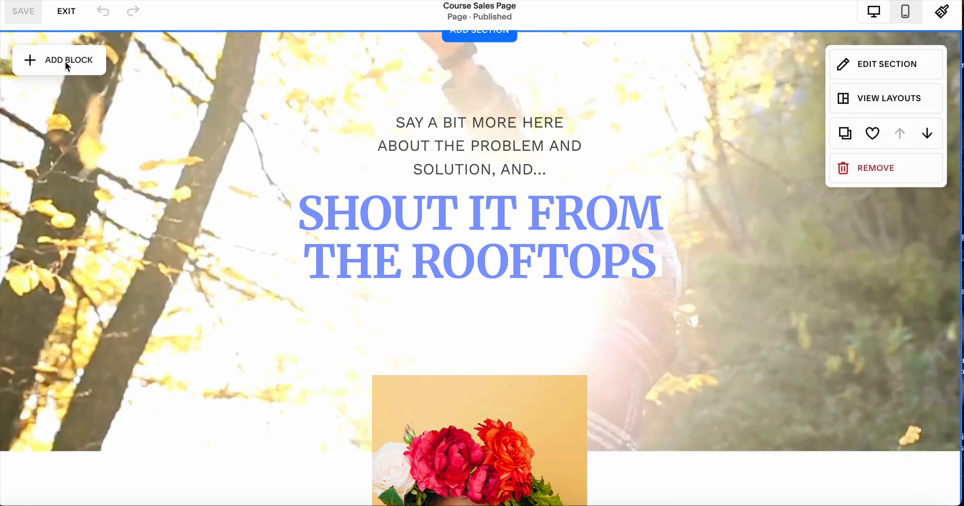
Step: View the available content block types and inspect the video background settings of the first section
click(65, 61)
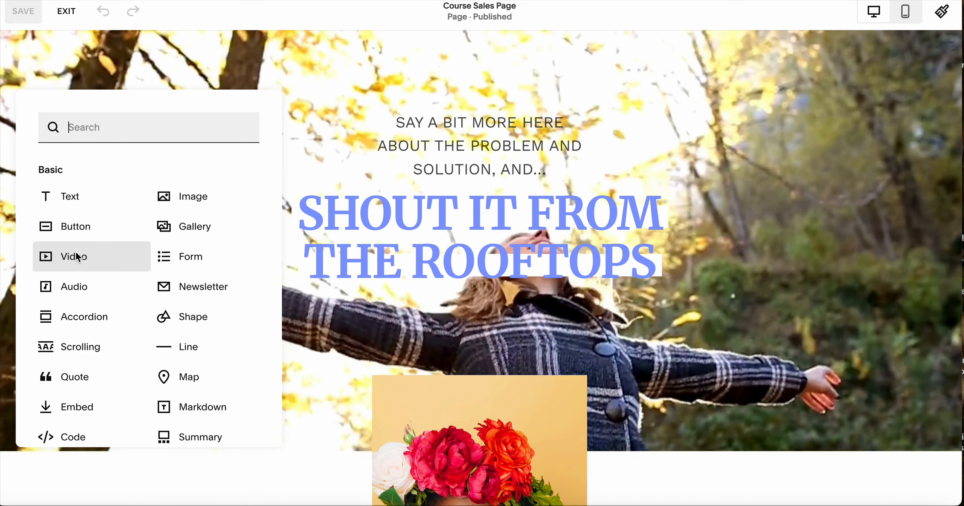
click(355, 82)
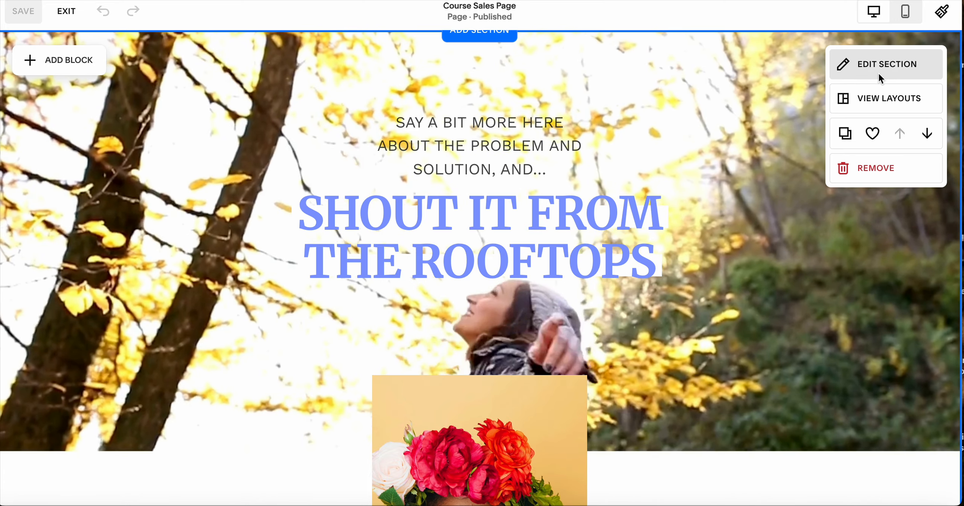
click(879, 74)
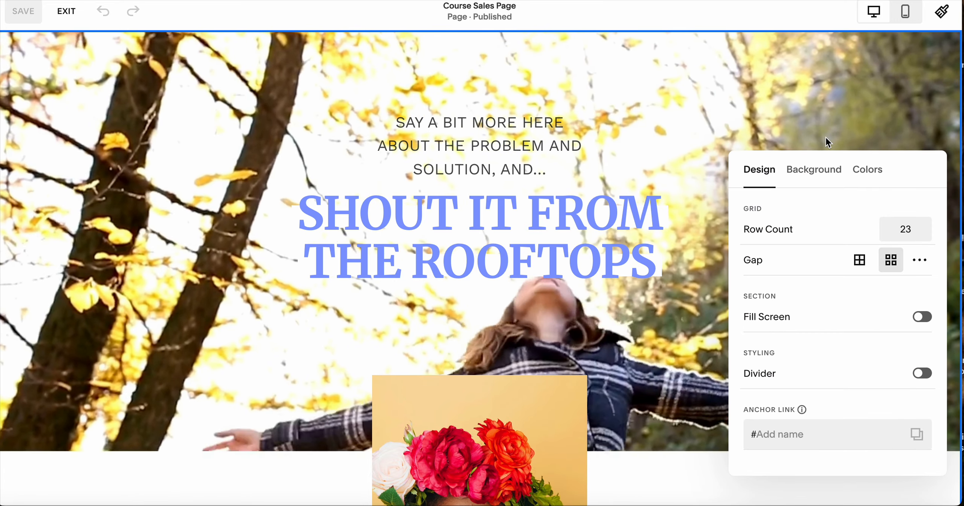
click(814, 170)
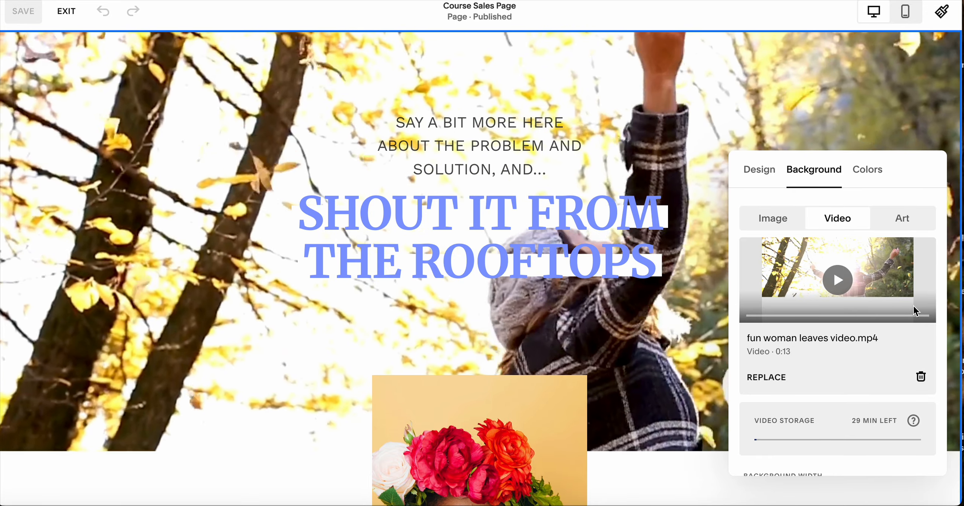
Step: Close the section settings and examine how the flower-crown image and script text sit against the video background
scroll(660, 277, down, 2)
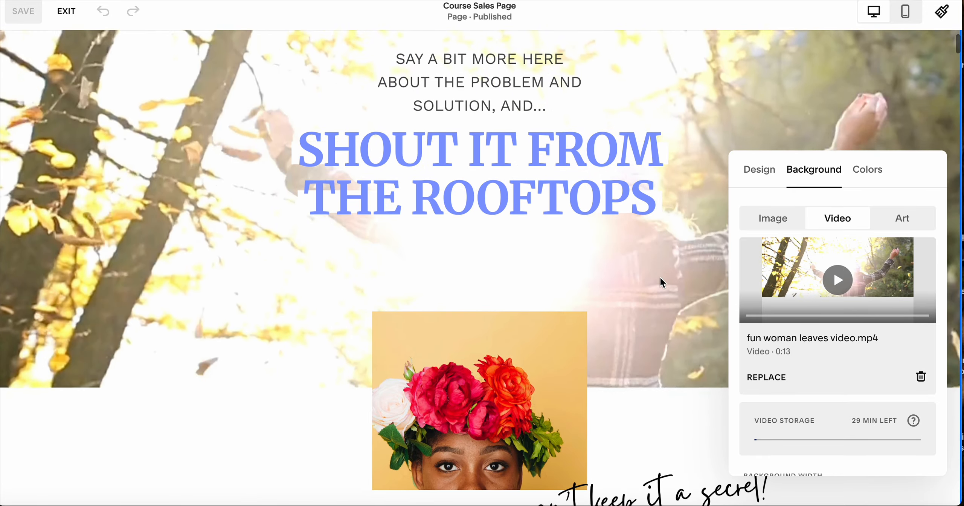
scroll(581, 308, down, 2)
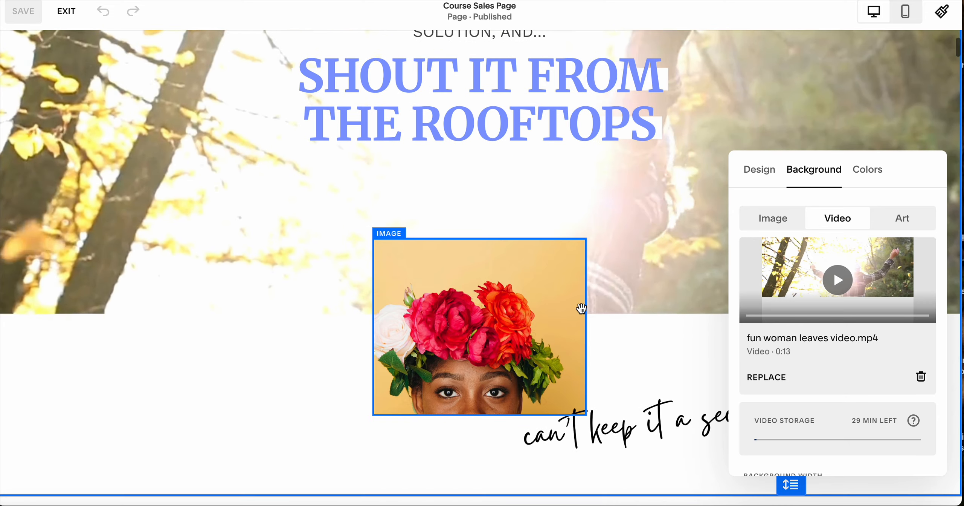
scroll(221, 378, down, 1)
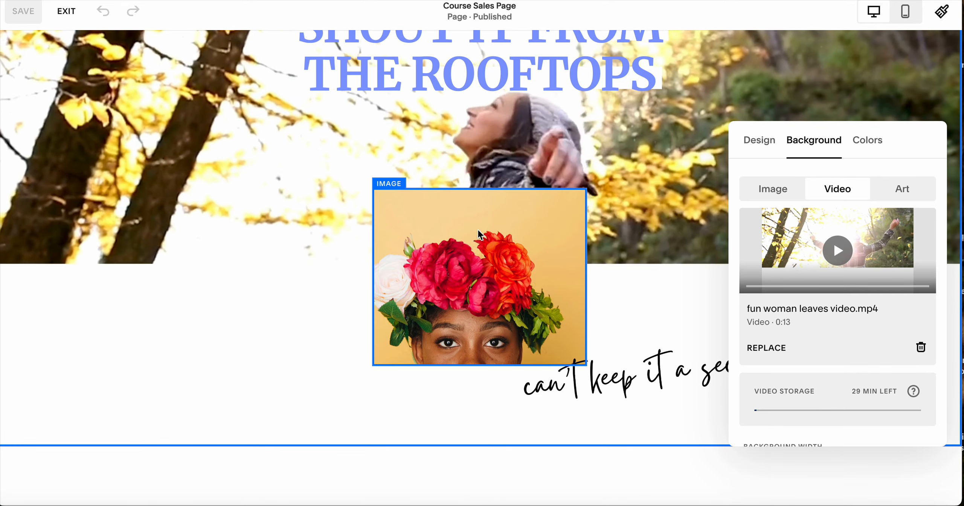
click(634, 168)
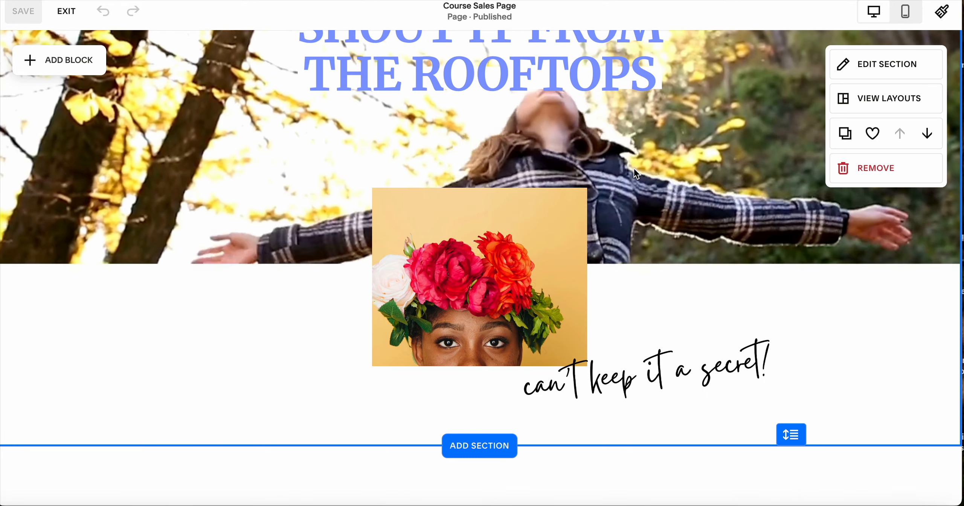
scroll(684, 192, up, 2)
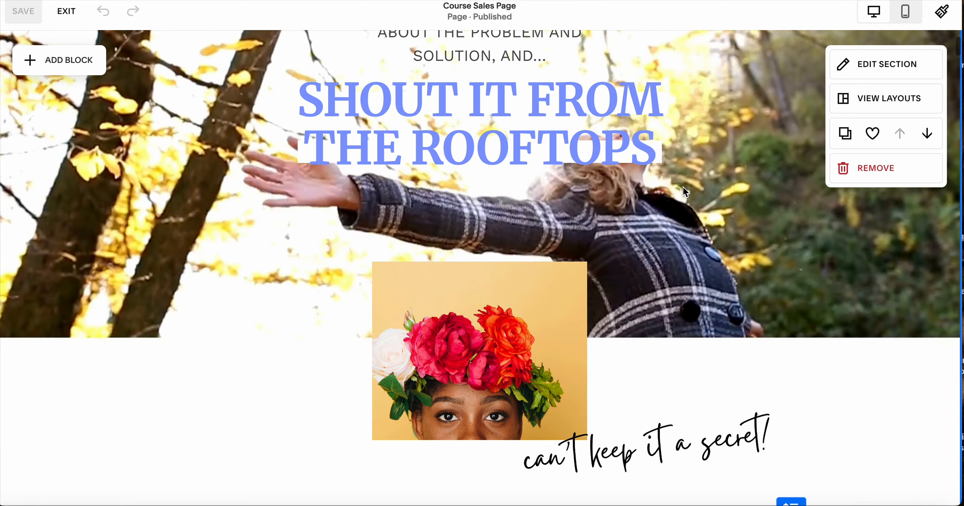
scroll(683, 187, up, 2)
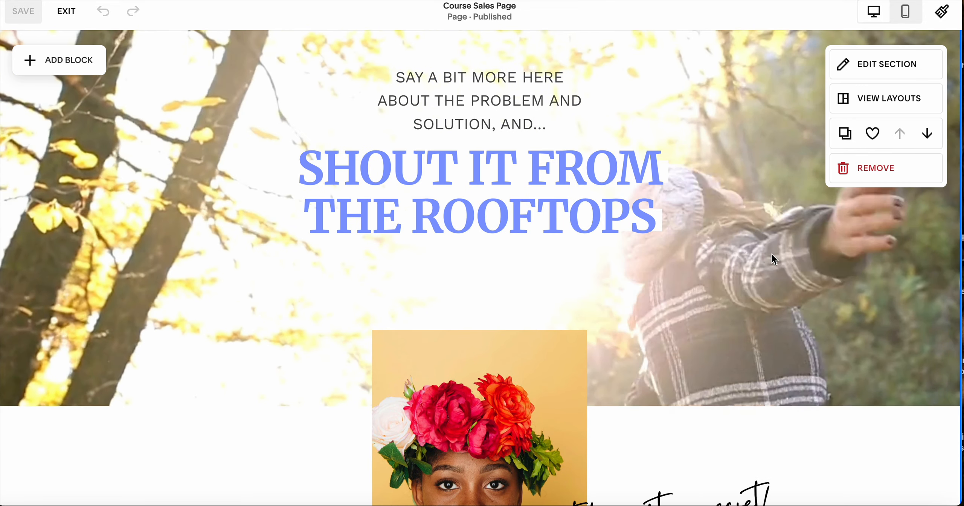
scroll(772, 255, down, 2)
scroll(772, 255, up, 1)
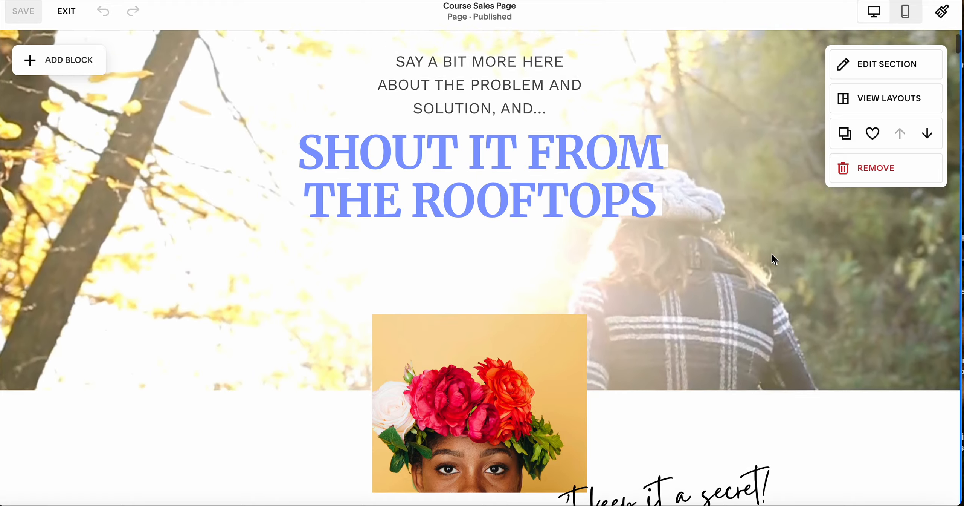
scroll(772, 255, up, 2)
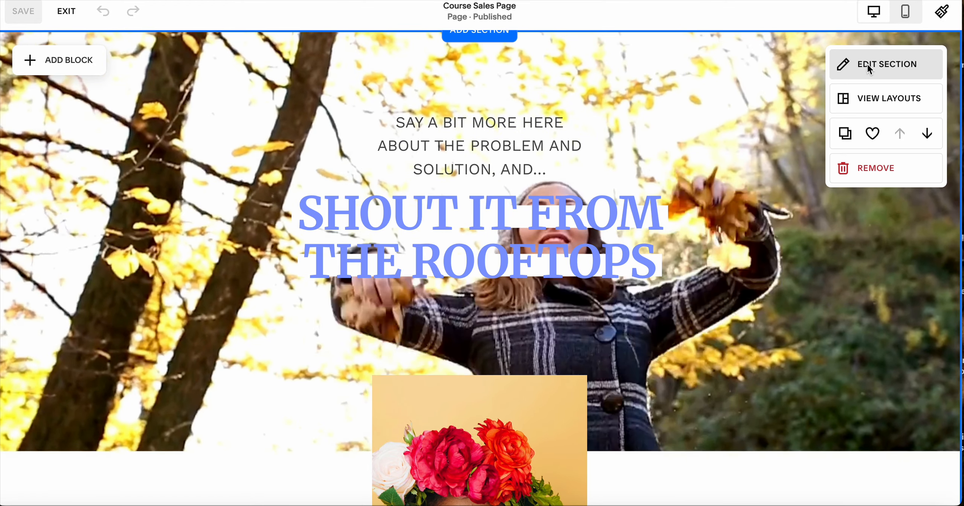
Step: View the options for replacing the first section's background video and dismiss them without choosing one
click(868, 64)
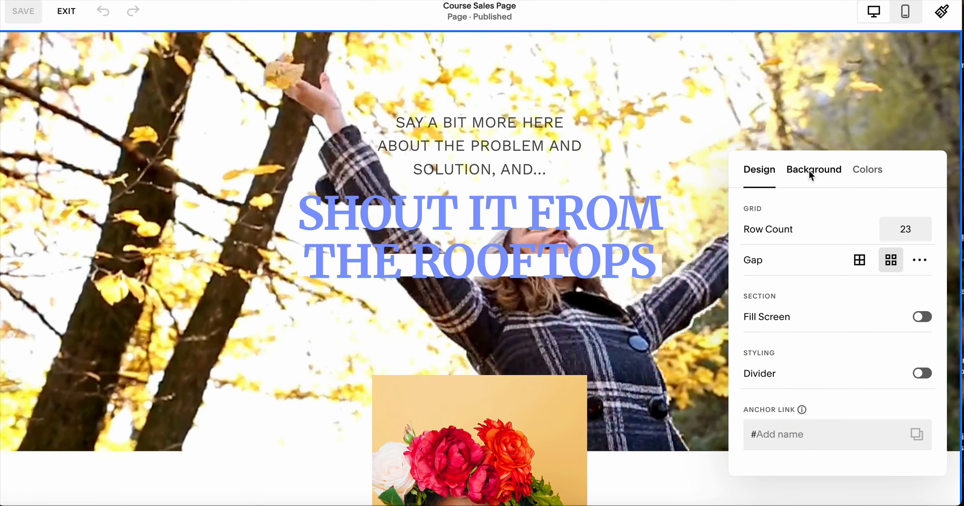
click(809, 171)
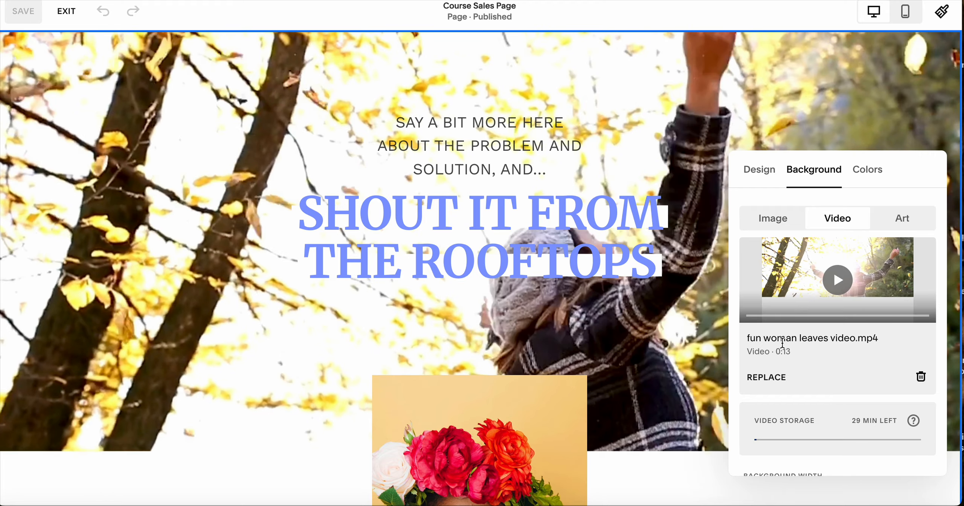
click(764, 375)
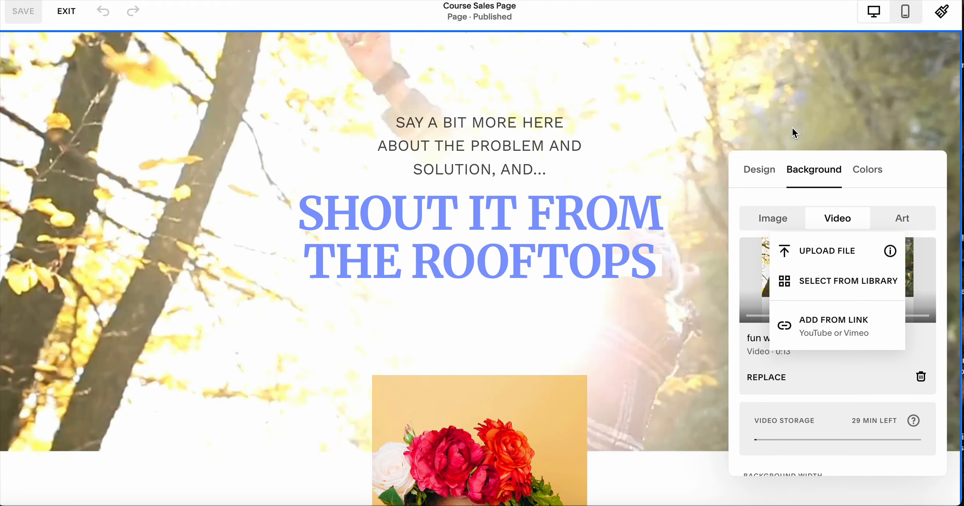
click(794, 104)
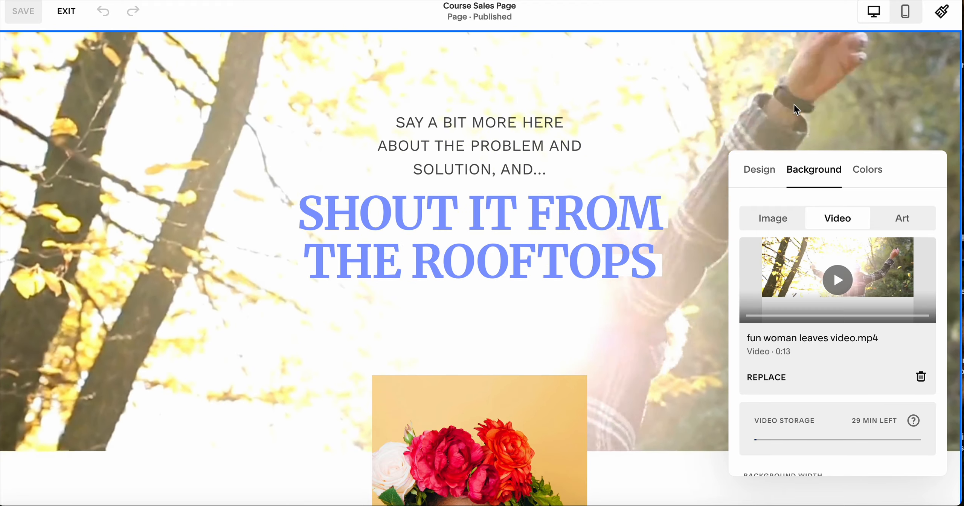
Step: Add a shape block to the first section and stretch it across the full page width below the heading, covering the video's lower area
click(795, 104)
scroll(616, 110, down, 5)
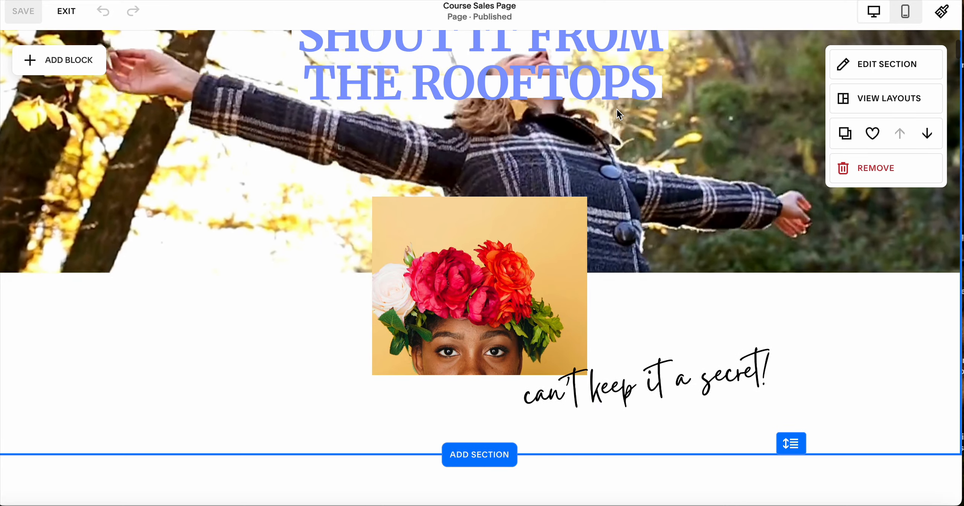
scroll(616, 108, up, 3)
scroll(245, 202, down, 1)
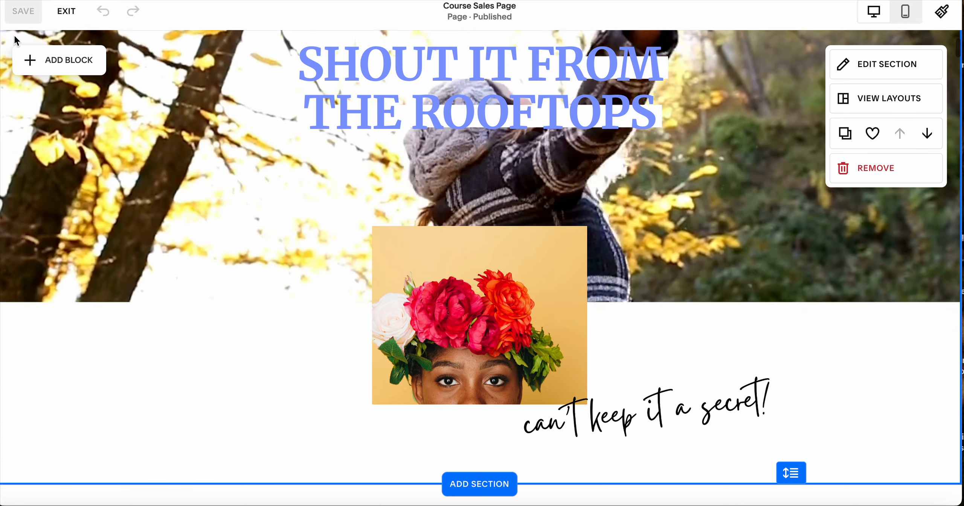
click(62, 64)
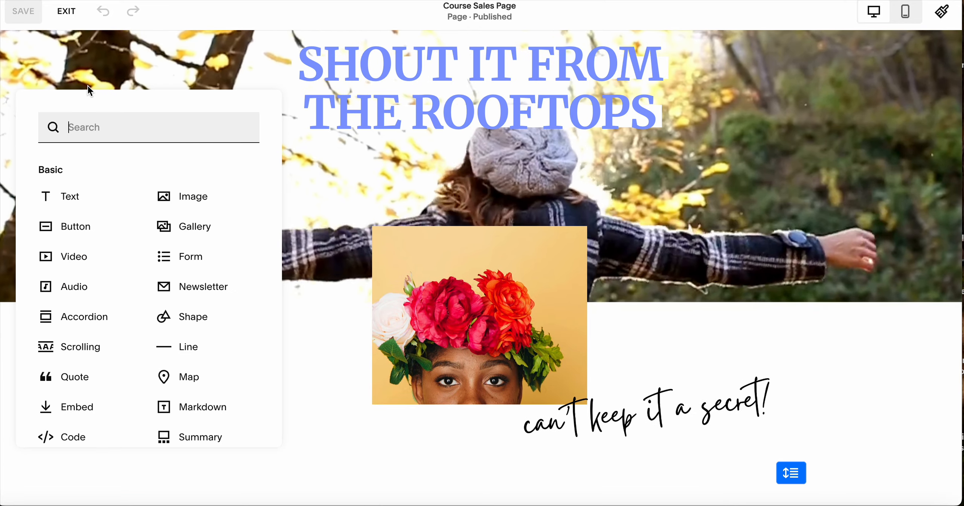
click(185, 318)
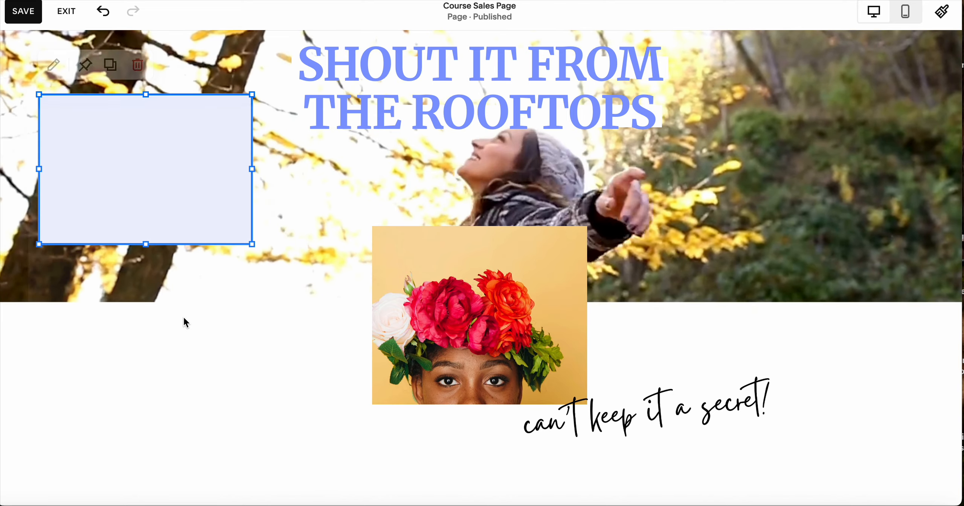
drag(148, 151, 106, 353)
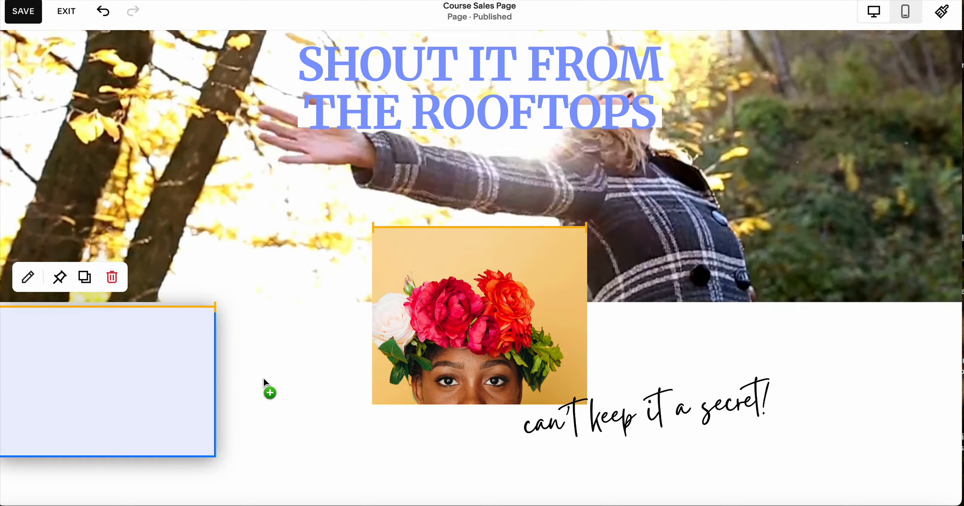
mouse_move(263, 377)
mouse_down()
mouse_move(760, 393)
mouse_move(950, 362)
mouse_move(703, 347)
mouse_up()
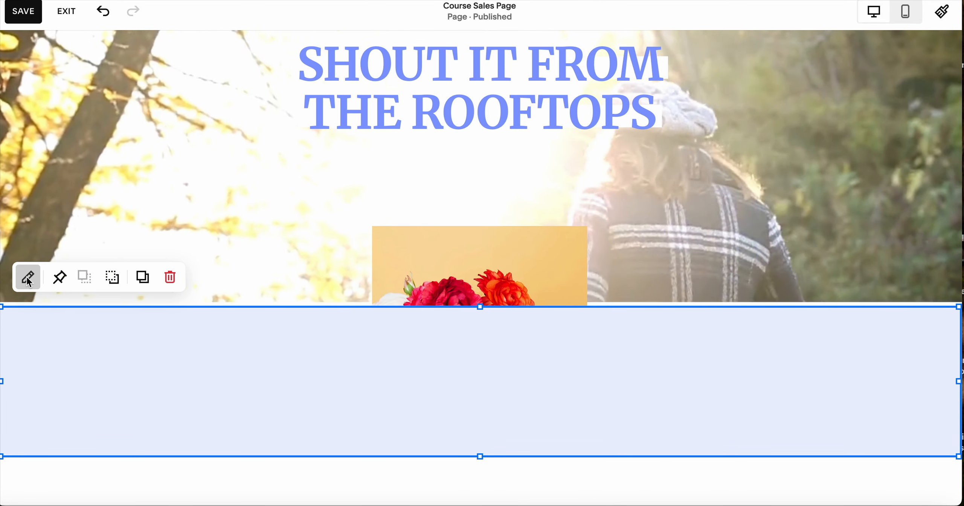
Step: Set the full-width shape's color to white from the site palette and close its settings
click(29, 279)
click(926, 425)
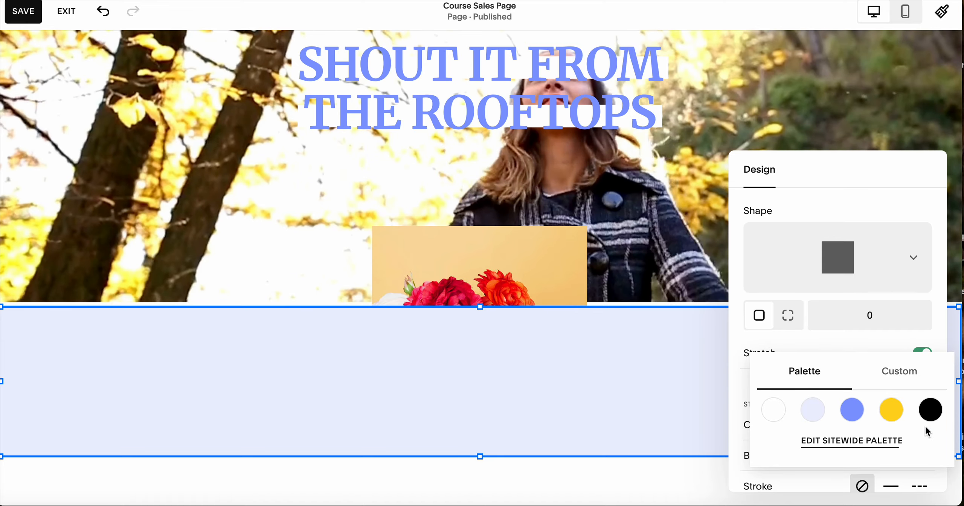
click(773, 408)
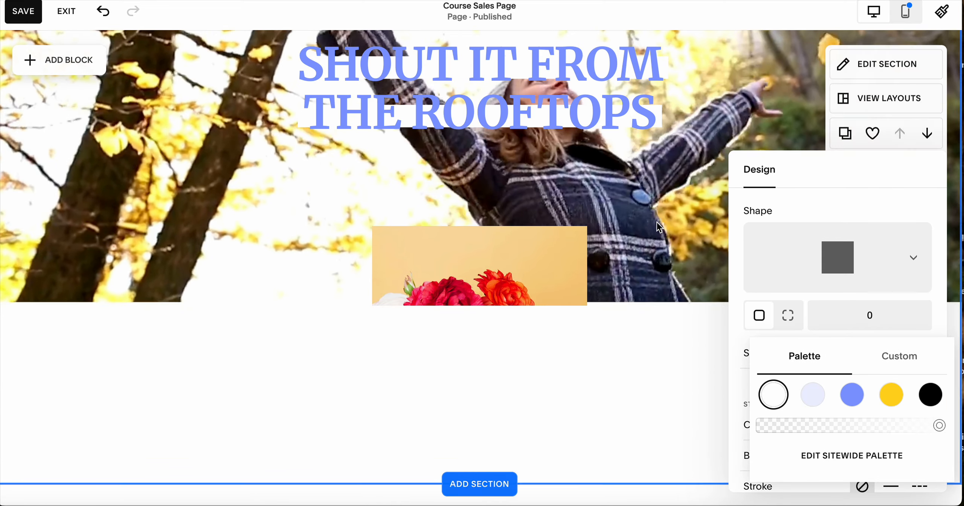
click(659, 226)
Step: Bring the flower-crown image in front of the white shape, and delete the shape
click(520, 269)
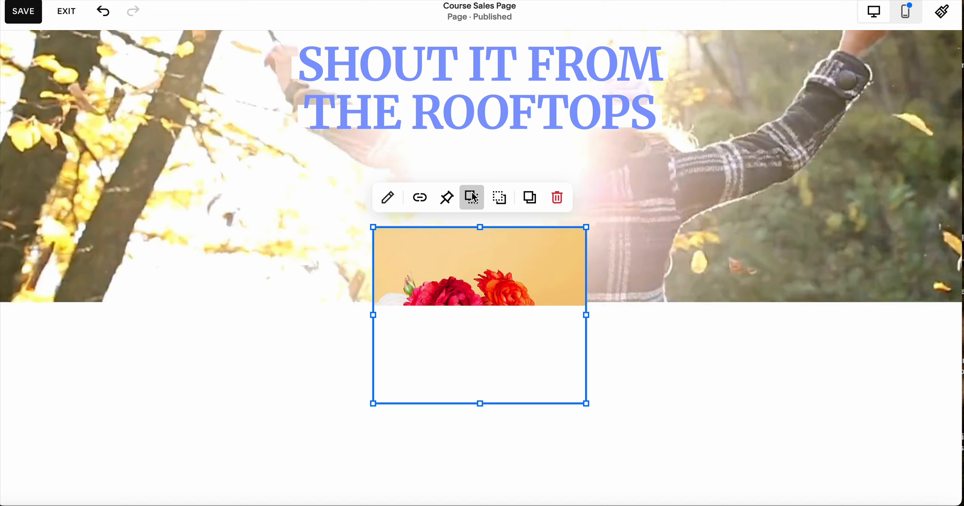
click(472, 197)
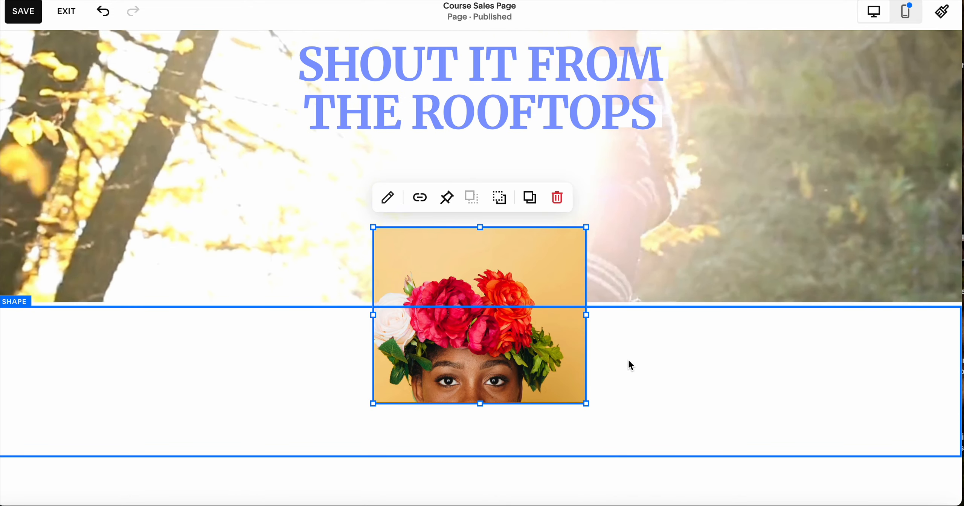
click(629, 361)
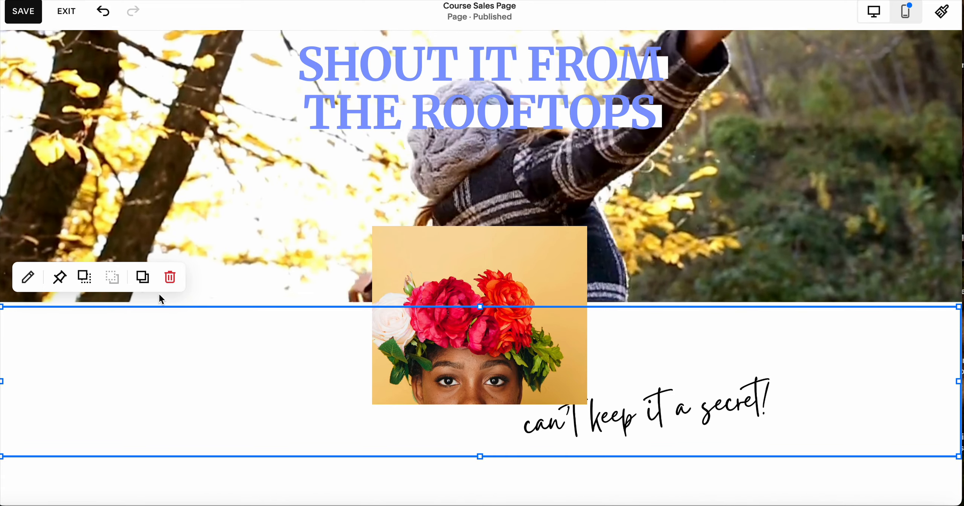
click(170, 278)
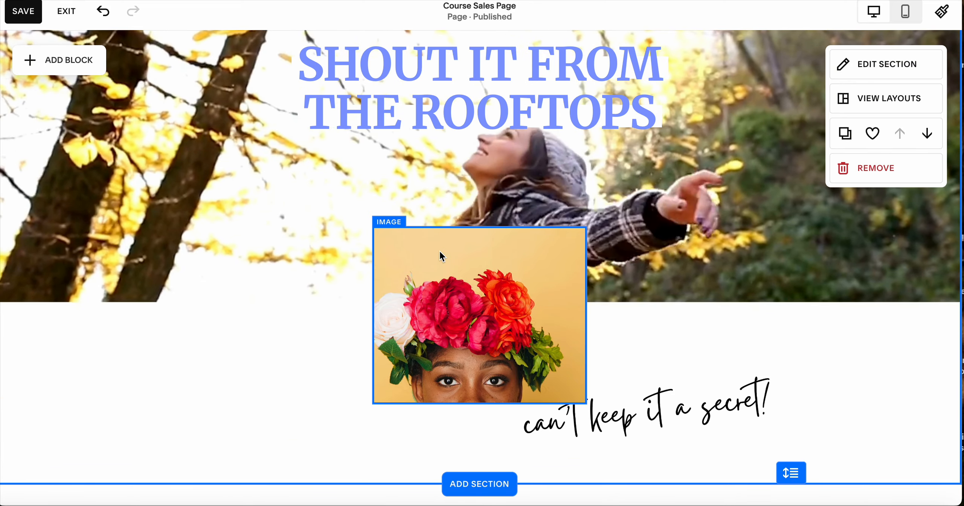
Step: Examine how the "can't keep it a secret!" script image overlaps the flower-crown image below the video background
scroll(639, 170, up, 3)
scroll(639, 170, down, 5)
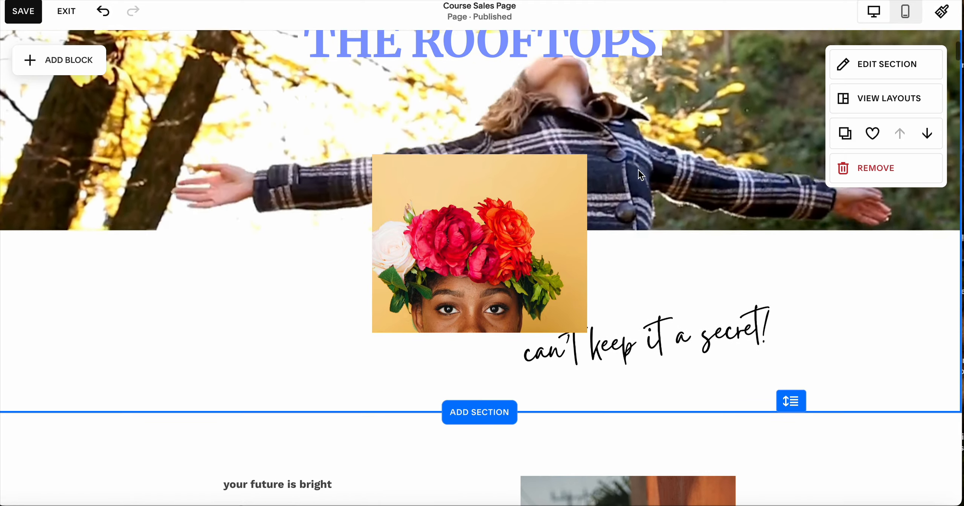
scroll(638, 170, up, 5)
scroll(638, 170, down, 3)
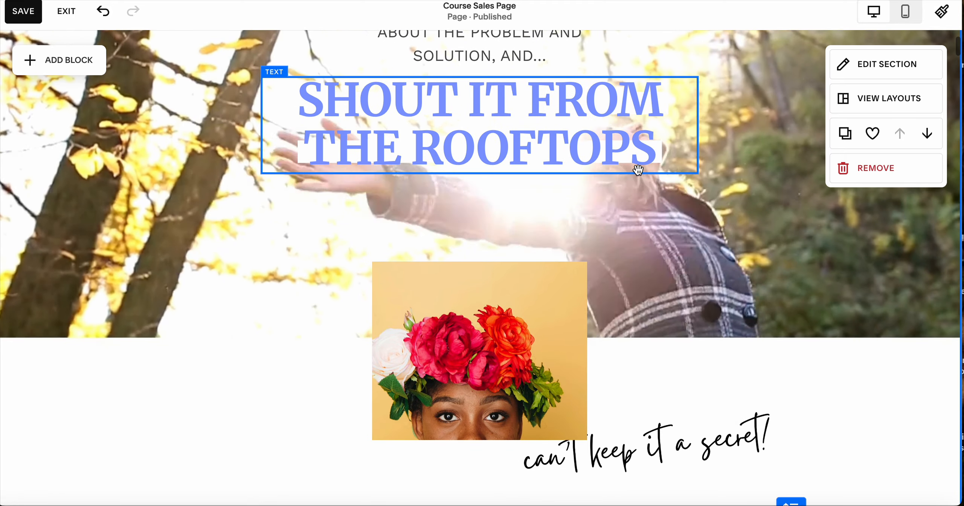
scroll(637, 391, down, 3)
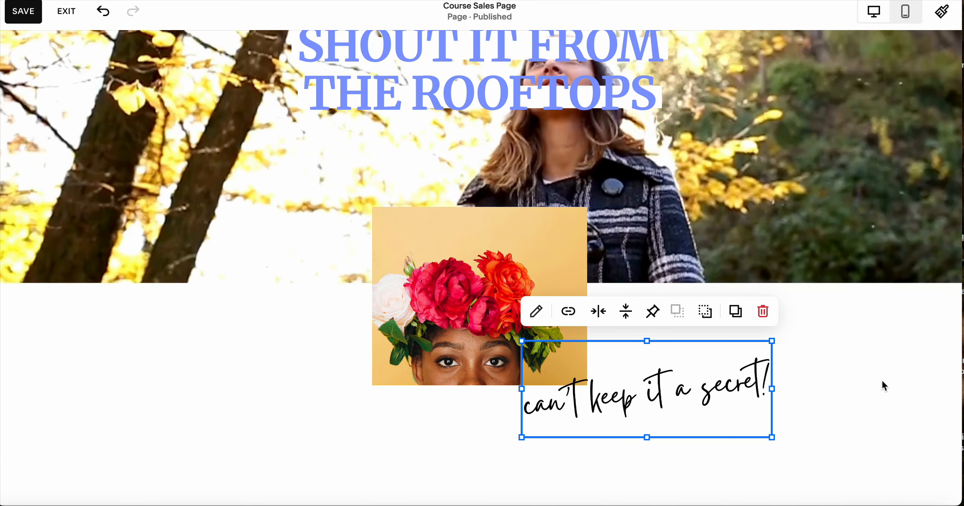
click(881, 379)
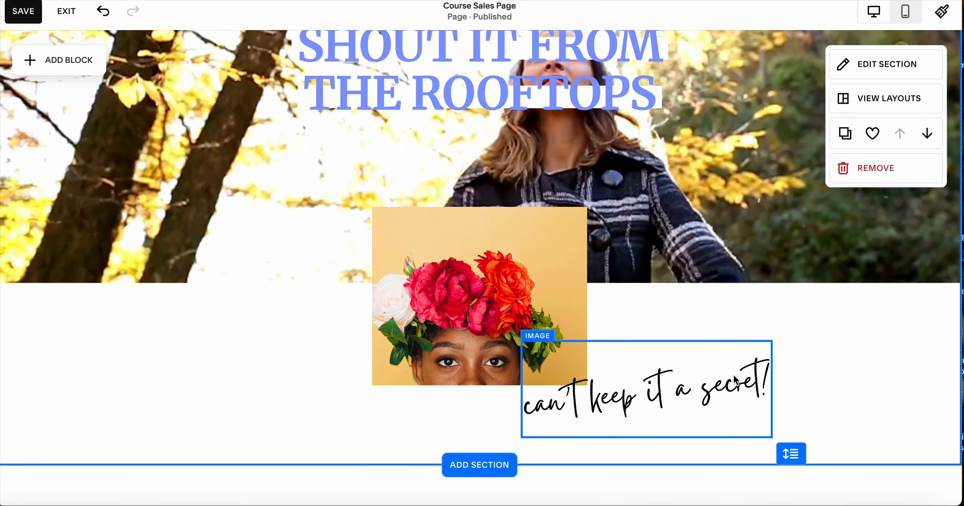
click(684, 372)
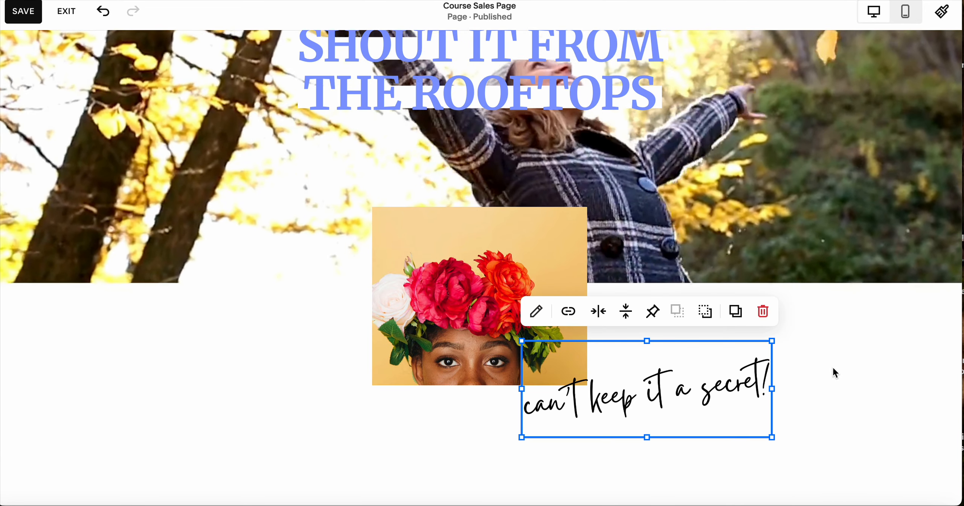
scroll(821, 371, down, 1)
scroll(820, 366, down, 1)
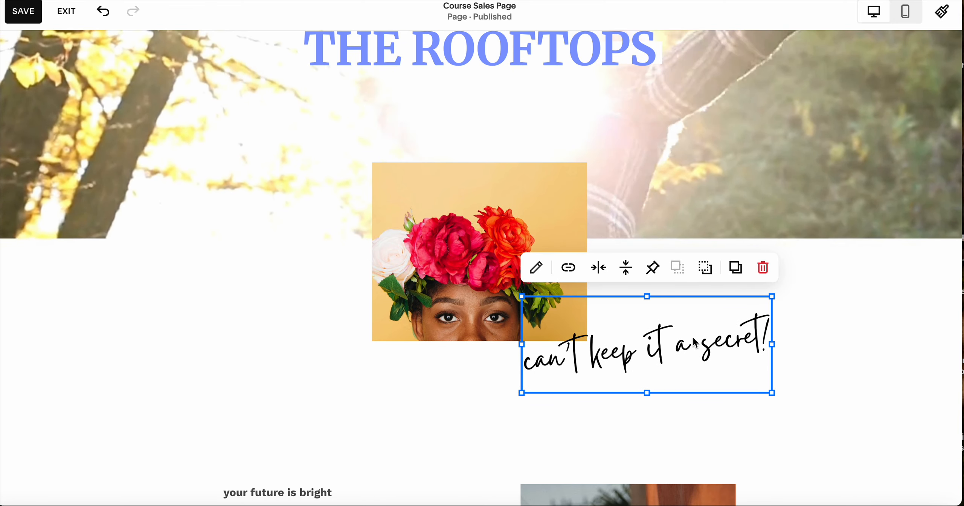
click(838, 309)
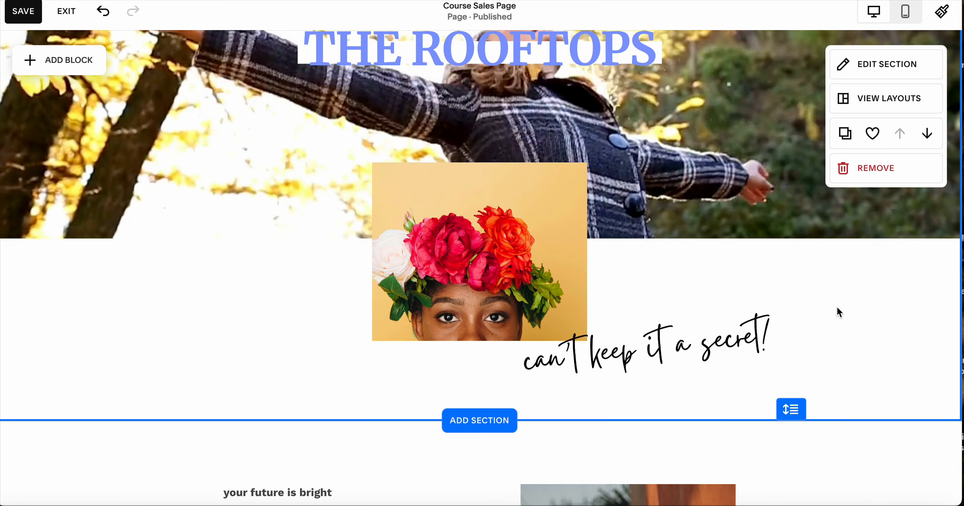
click(561, 319)
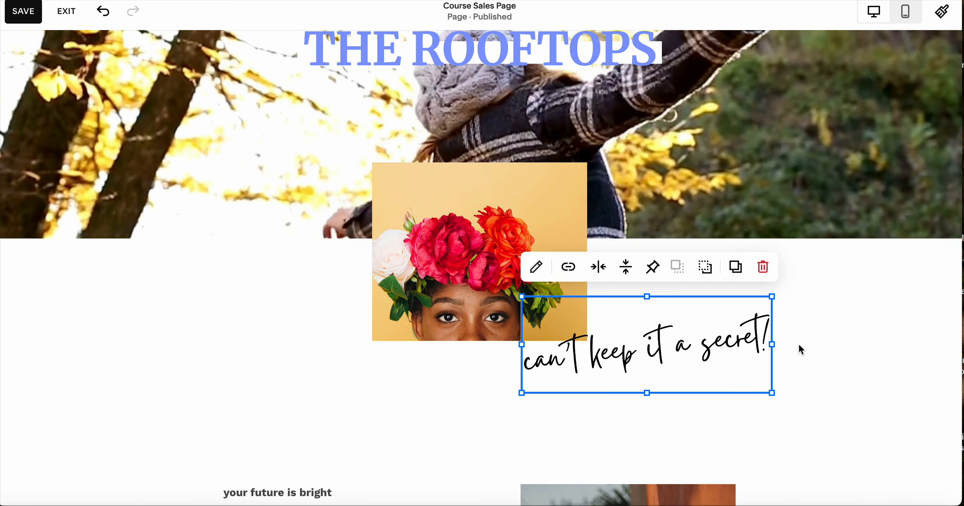
Step: Review the "this is WHAT you've been missing" section and the blue sections below it, and save the page
scroll(801, 345, down, 5)
scroll(802, 248, down, 4)
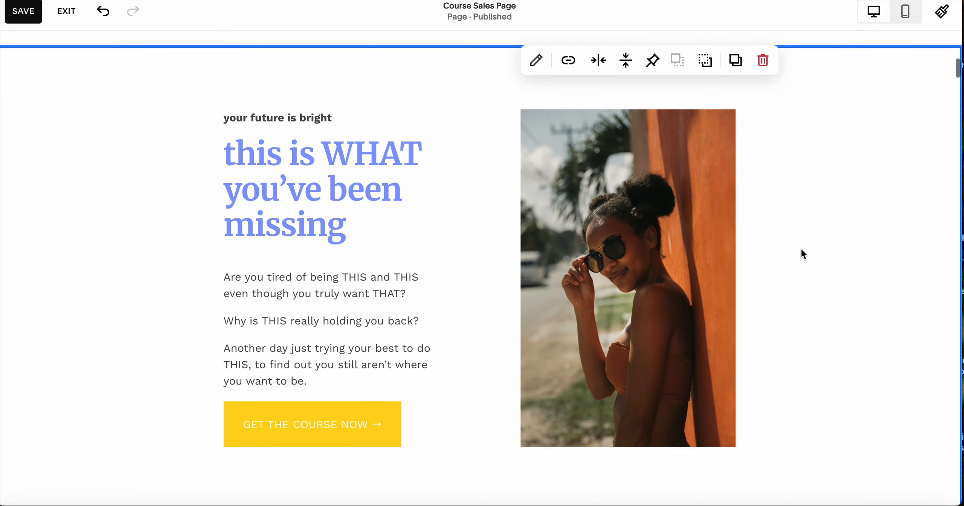
click(819, 217)
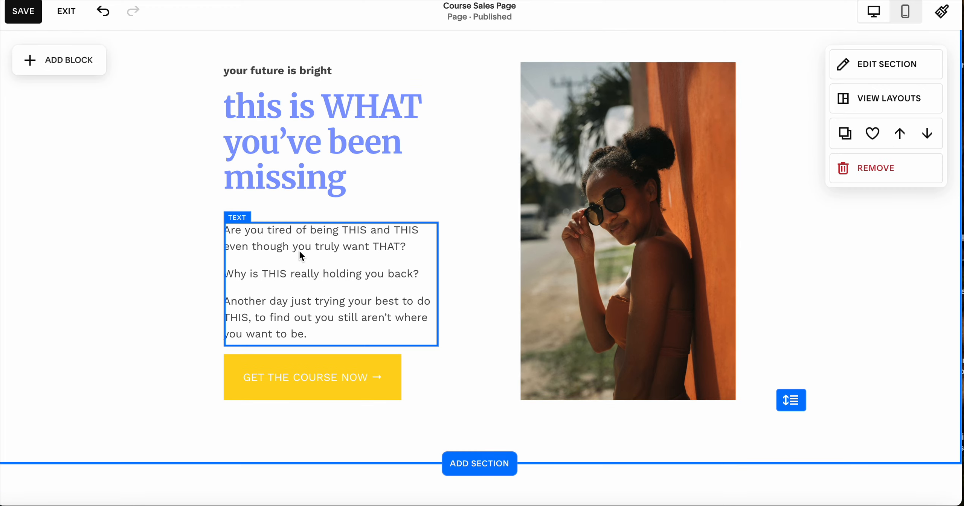
scroll(443, 188, down, 12)
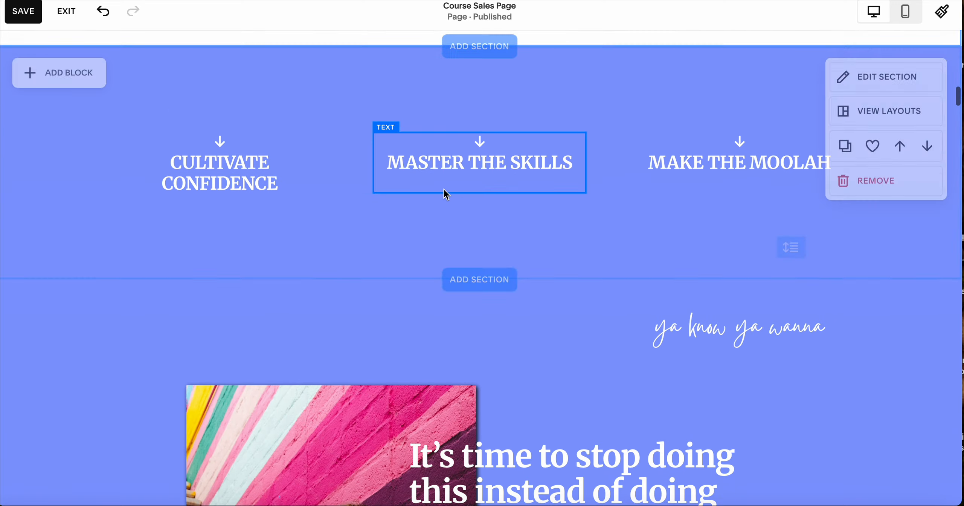
scroll(443, 188, up, 9)
scroll(443, 194, up, 3)
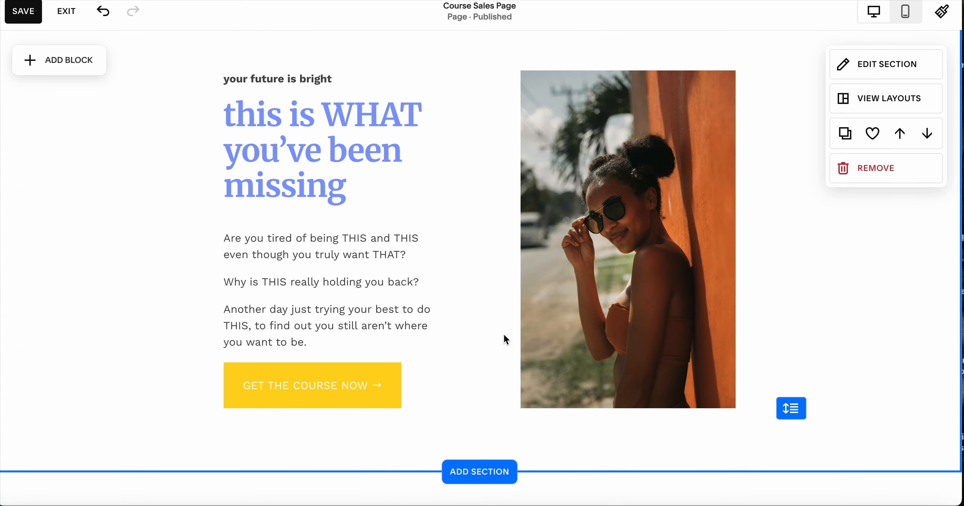
click(22, 12)
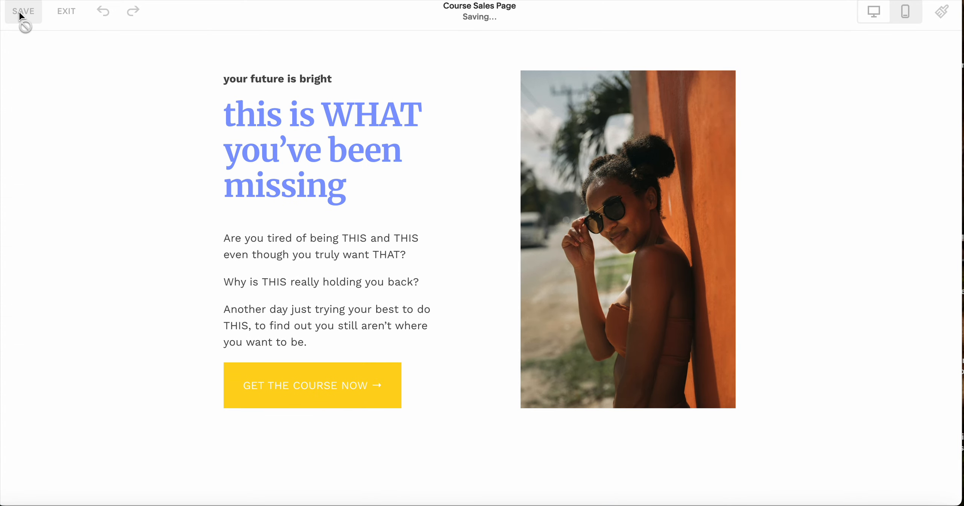
Step: Check the link target of the "GET THE COURSE NOW" button beside the sunglasses photo, and close the link details
click(309, 388)
click(338, 337)
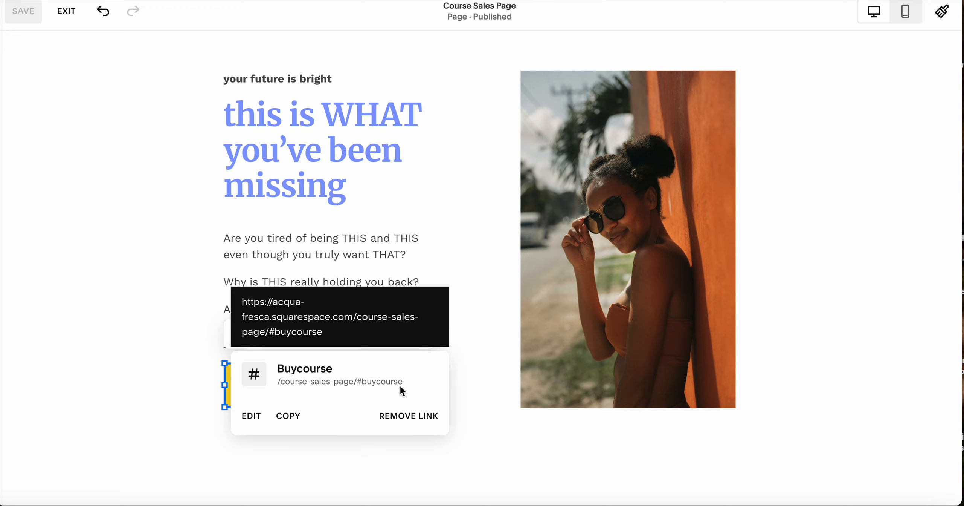
click(469, 372)
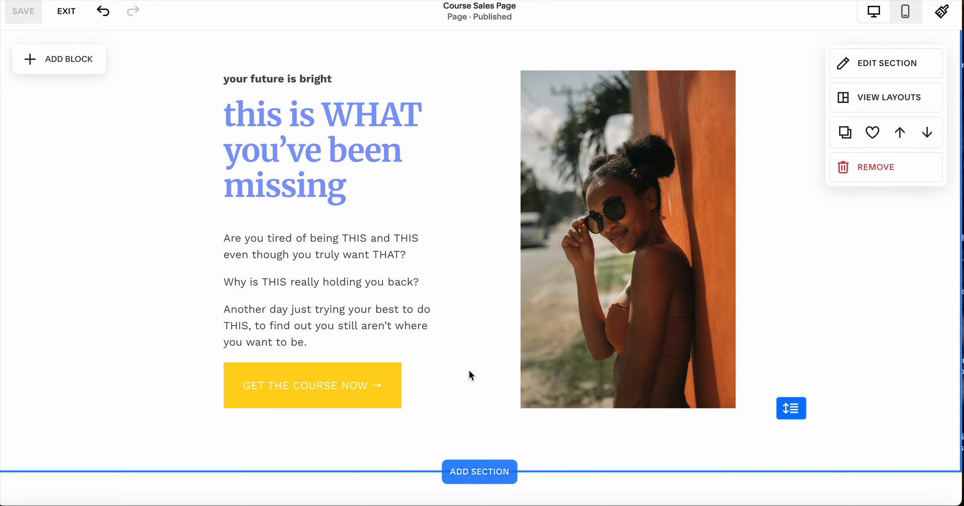
Step: Copy the #buycourse anchor link of the narrow yellow section above "All this, at what cost?" and close the section settings
scroll(469, 369, down, 2)
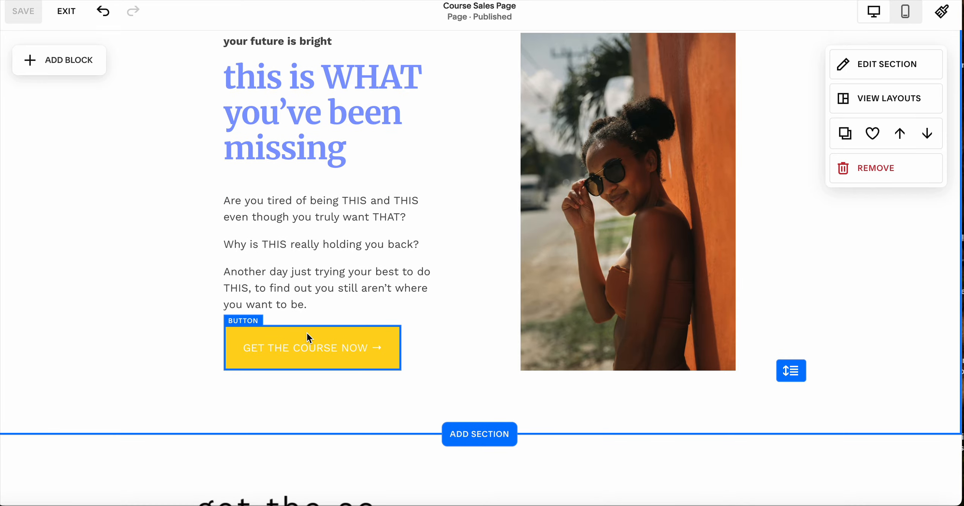
scroll(532, 312, down, 20)
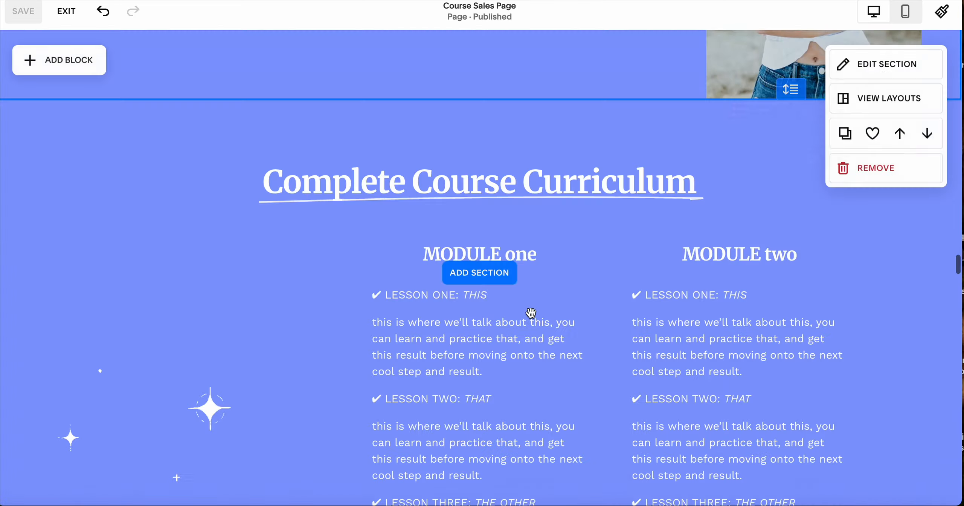
scroll(531, 312, down, 20)
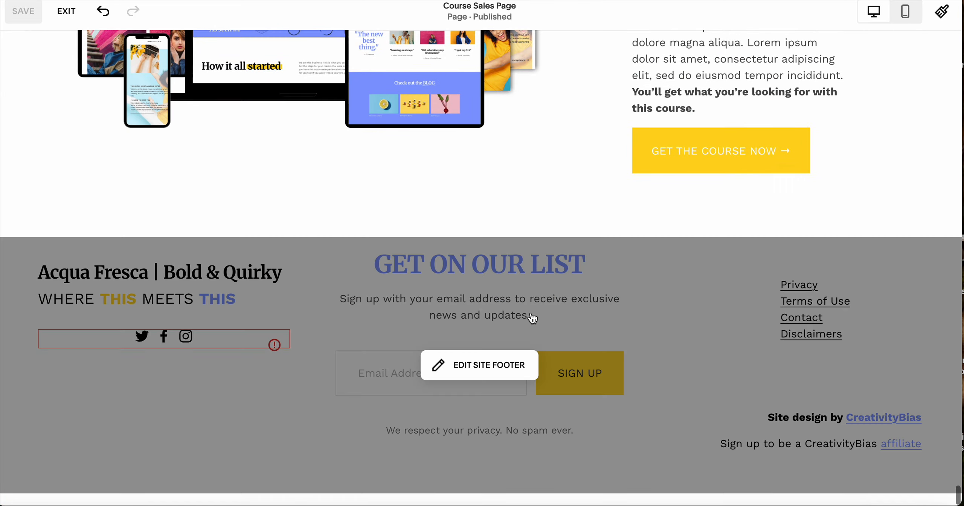
scroll(533, 318, up, 12)
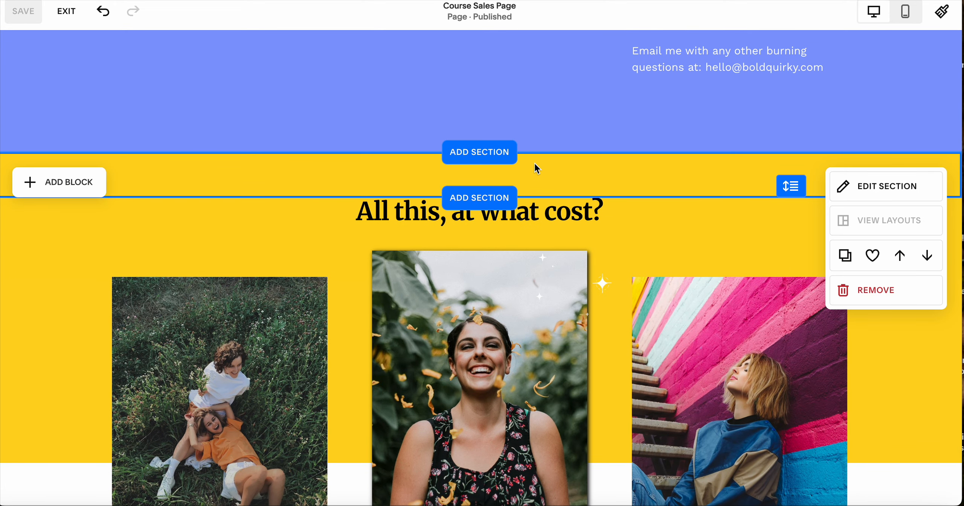
click(855, 186)
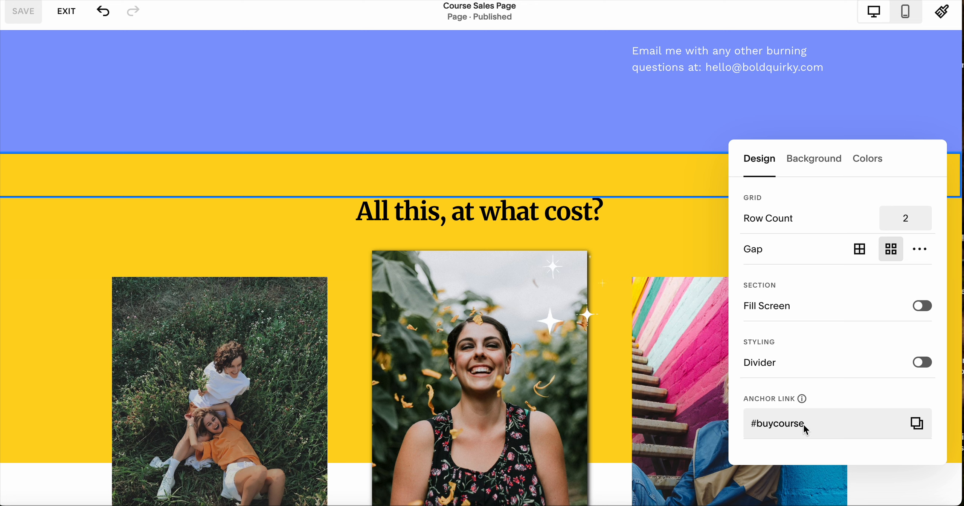
click(923, 423)
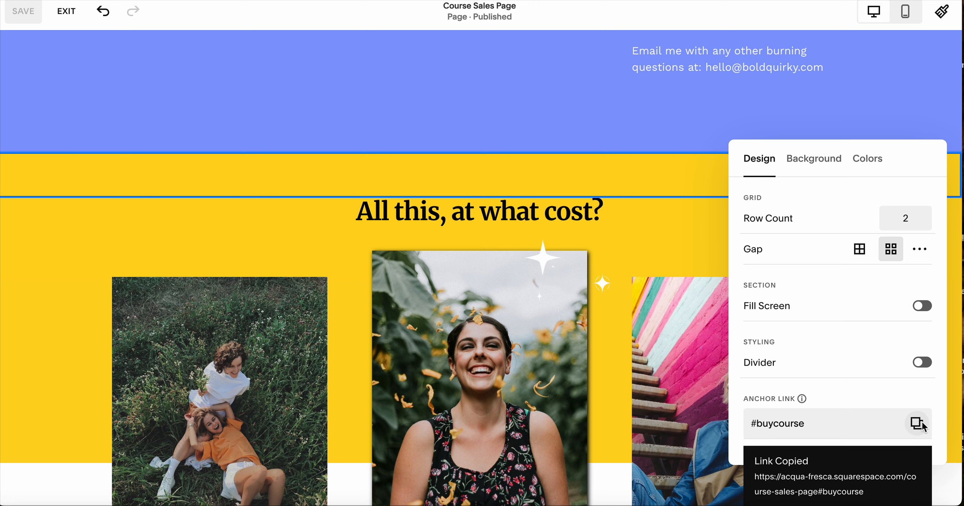
click(843, 88)
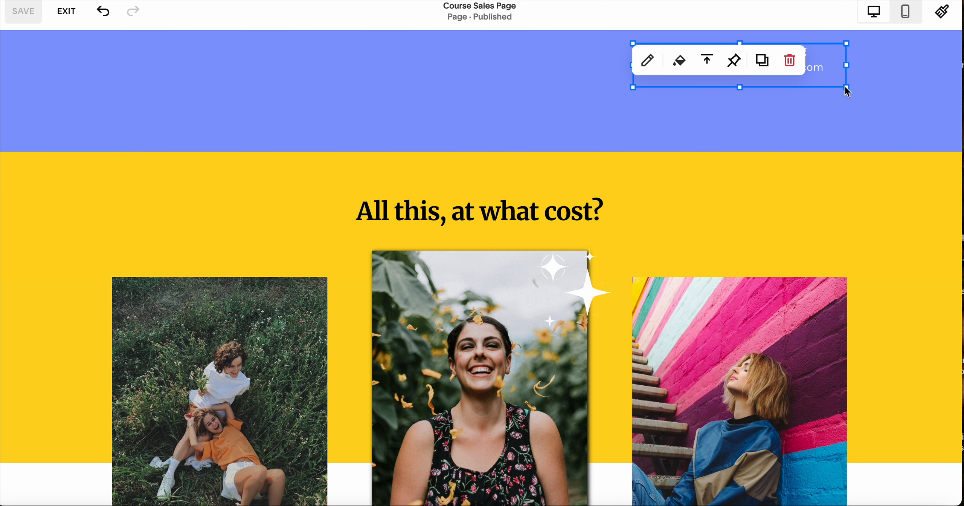
click(535, 90)
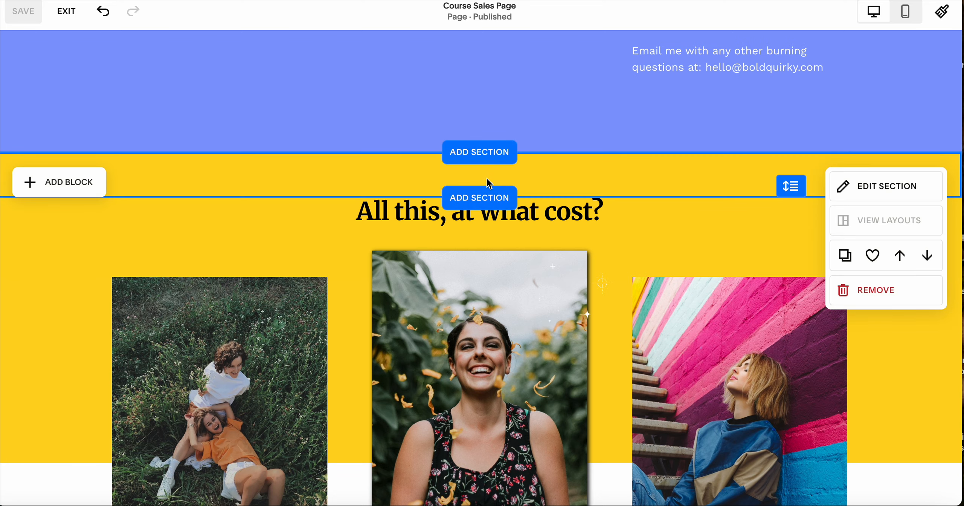
Step: Check the link settings of the "GET THE COURSE NOW" button under "What've you go to lose?" and close them
scroll(571, 222, down, 3)
scroll(571, 222, down, 5)
scroll(571, 222, up, 3)
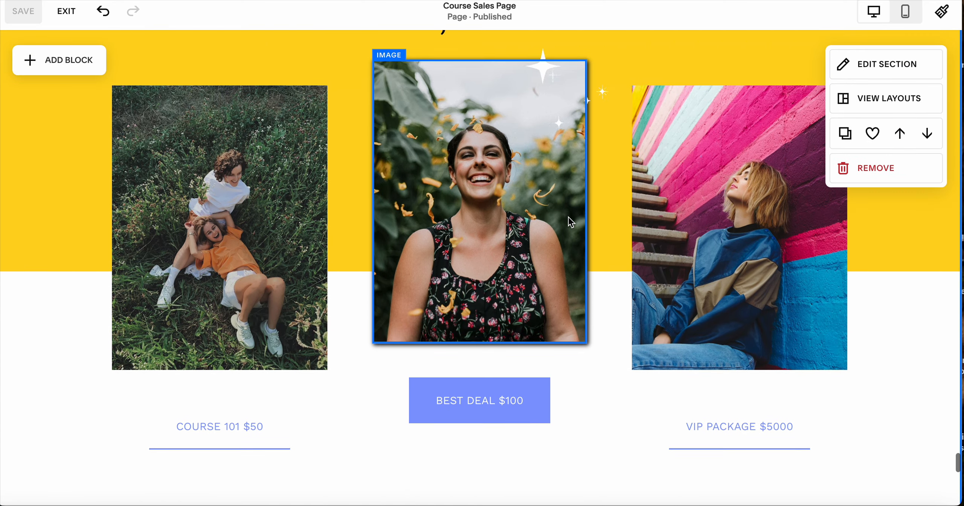
scroll(570, 222, down, 9)
scroll(569, 218, down, 5)
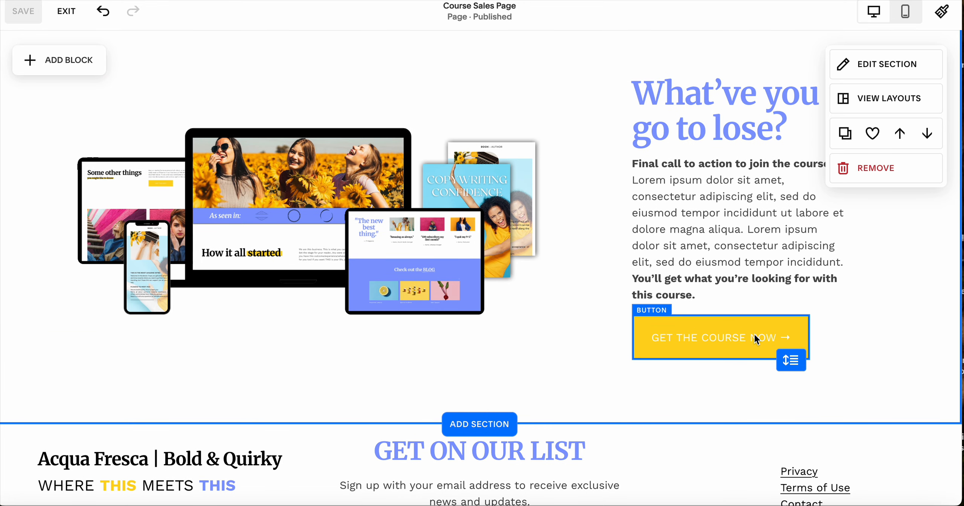
click(730, 342)
click(750, 288)
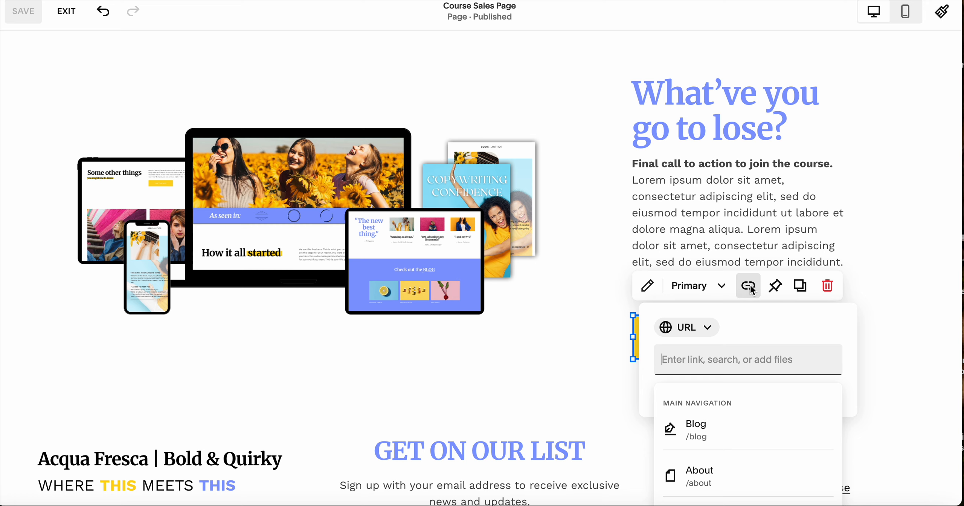
click(876, 223)
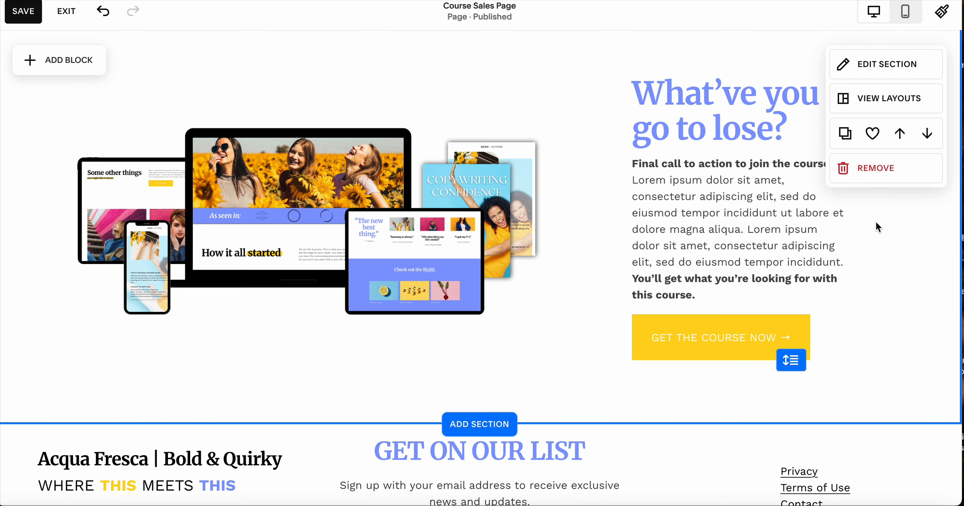
Step: Examine the "All this, at what cost?" pricing section, including its three photos, the raised middle image and the buttons beneath them
scroll(683, 192, up, 10)
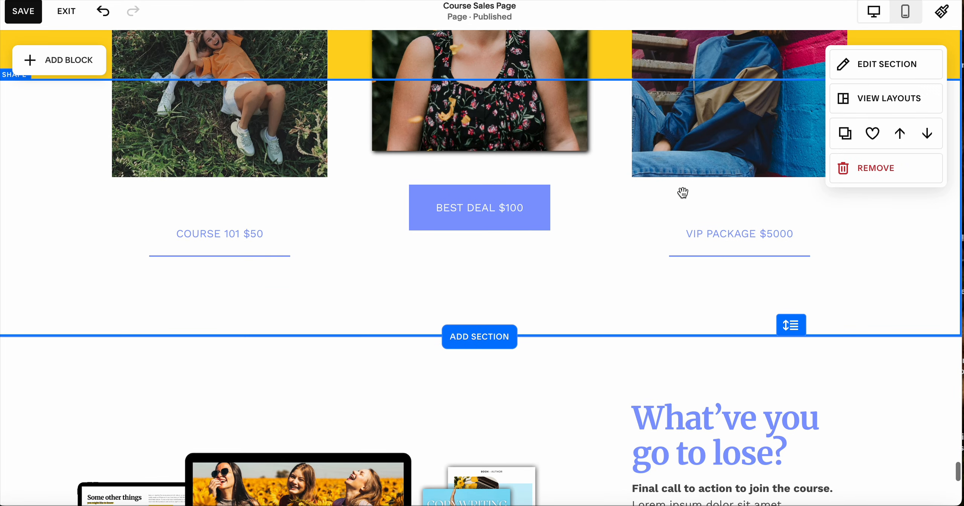
scroll(682, 192, up, 1)
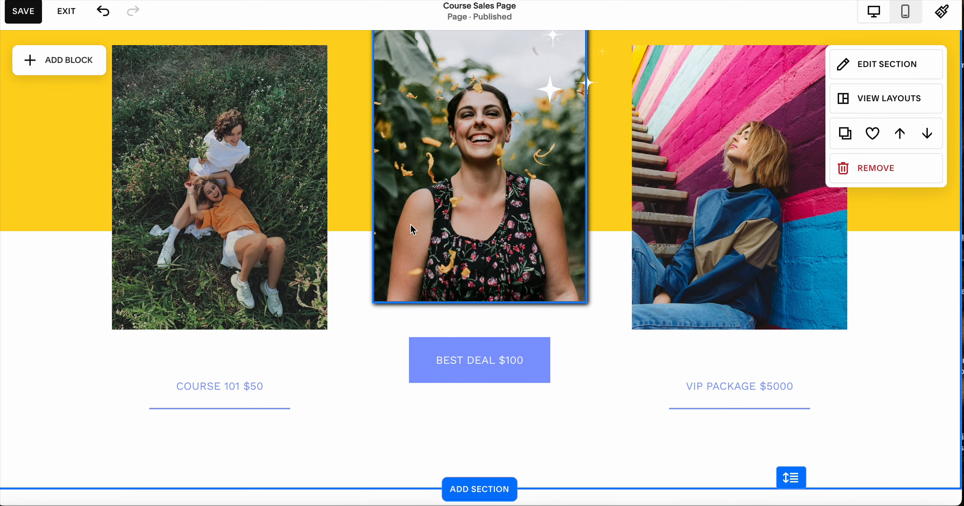
scroll(411, 225, up, 3)
scroll(411, 225, down, 2)
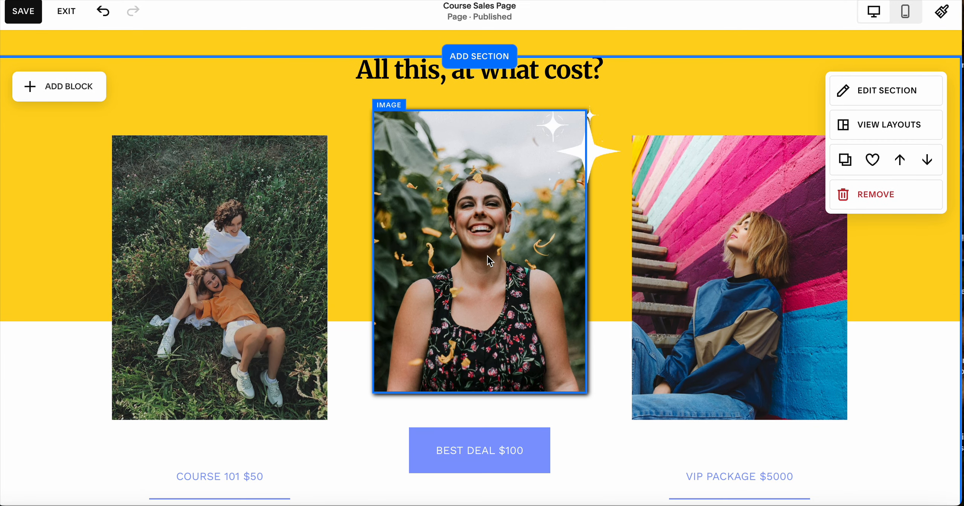
scroll(560, 268, down, 1)
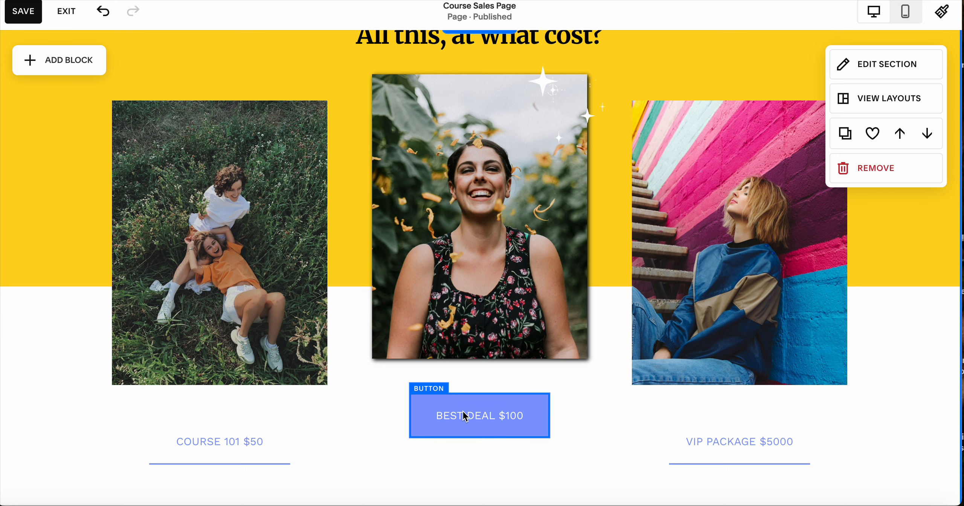
scroll(599, 401, down, 1)
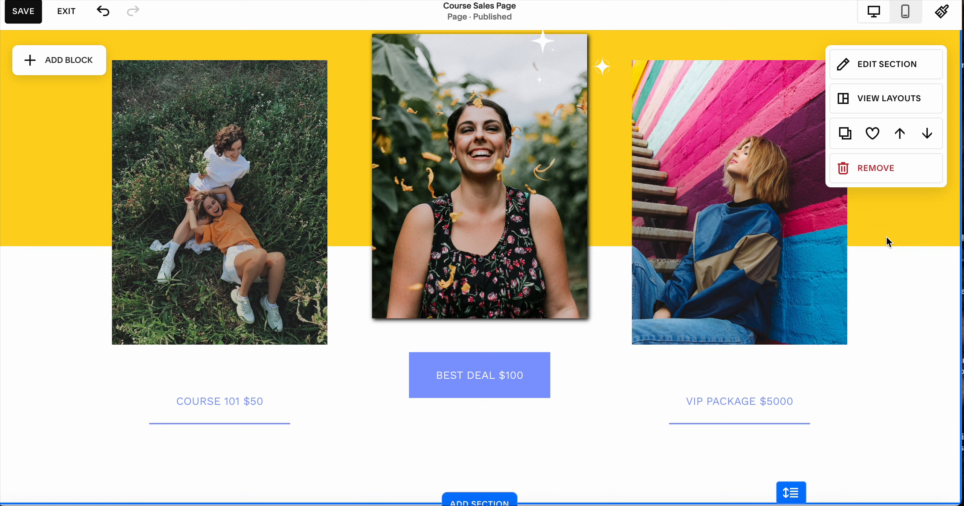
scroll(891, 275, down, 3)
scroll(891, 276, up, 5)
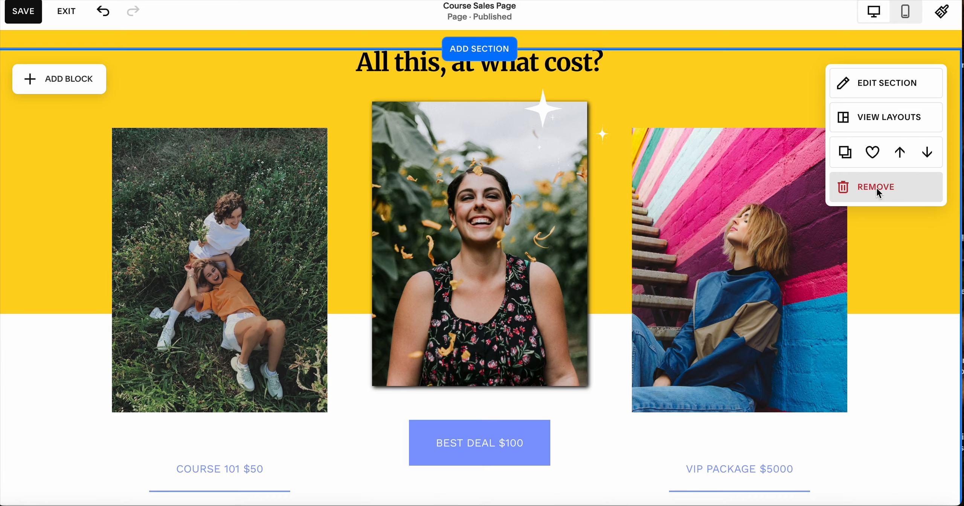
Step: Select the "don't just take our word for it" script image above the testimonials
scroll(900, 255, up, 10)
scroll(900, 255, up, 12)
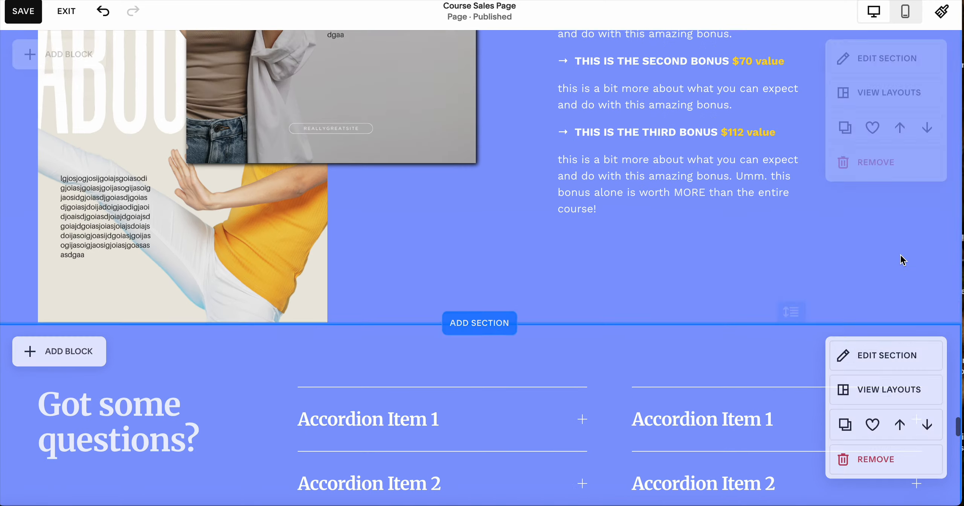
scroll(661, 211, up, 10)
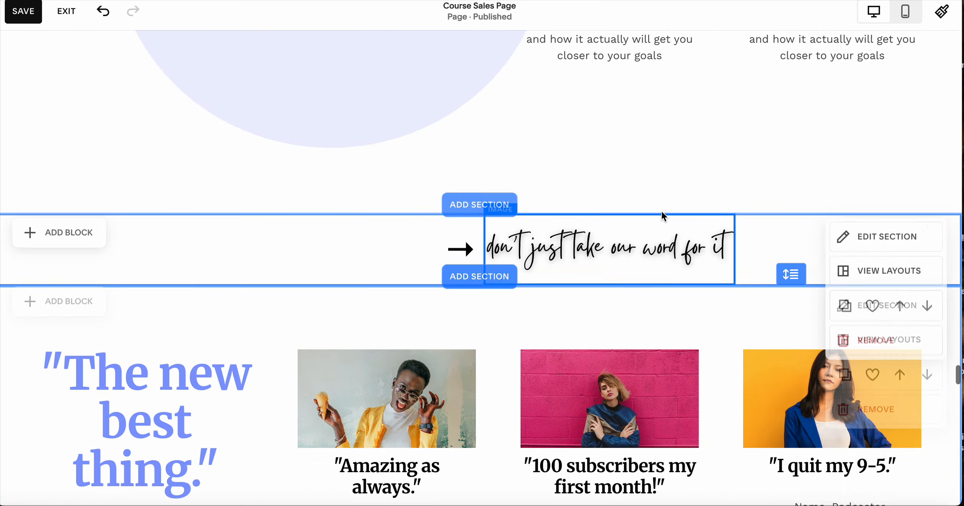
scroll(662, 211, down, 3)
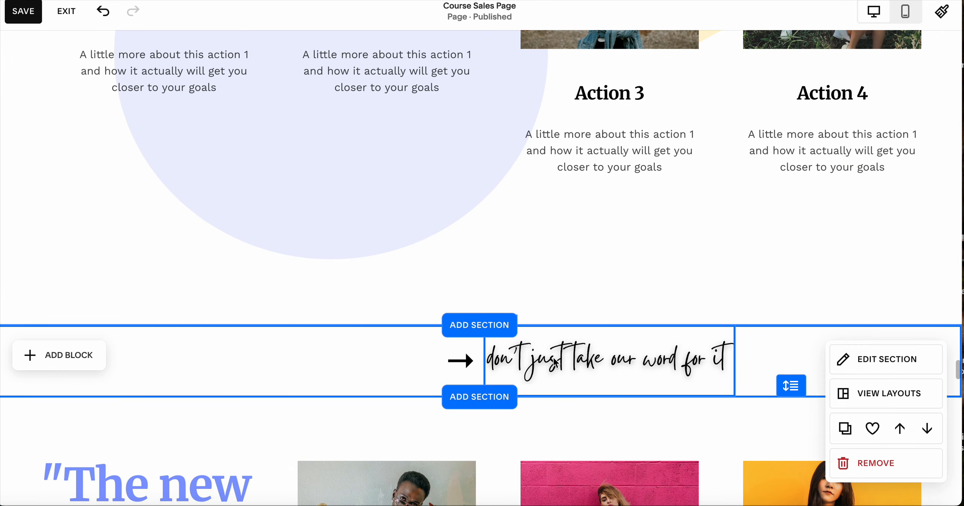
click(566, 363)
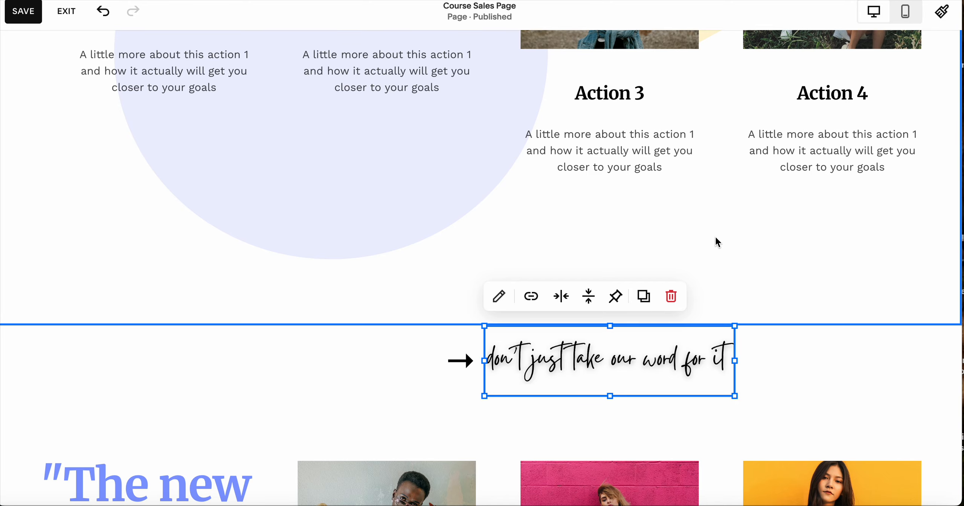
Step: Examine the circle and star shapes behind the four action columns in the "By the end of the course" section
scroll(716, 238, up, 3)
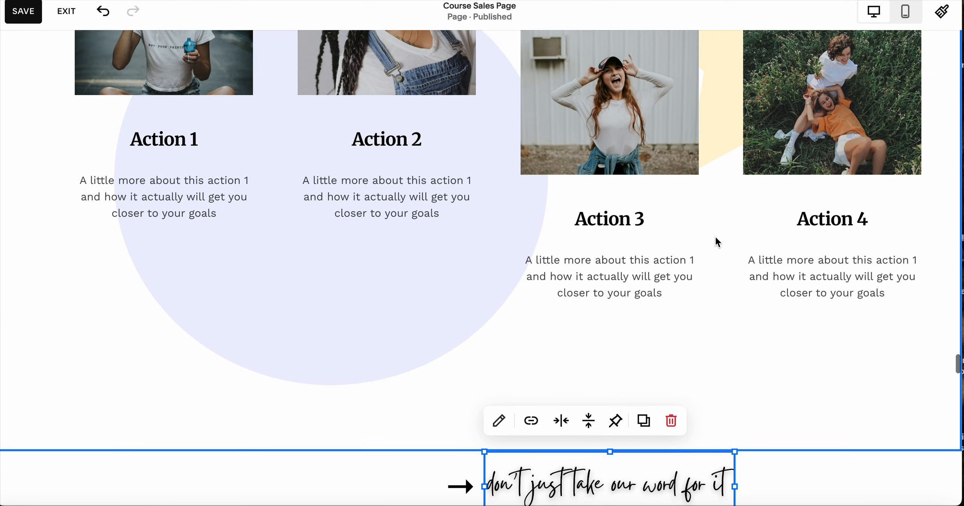
scroll(715, 238, up, 7)
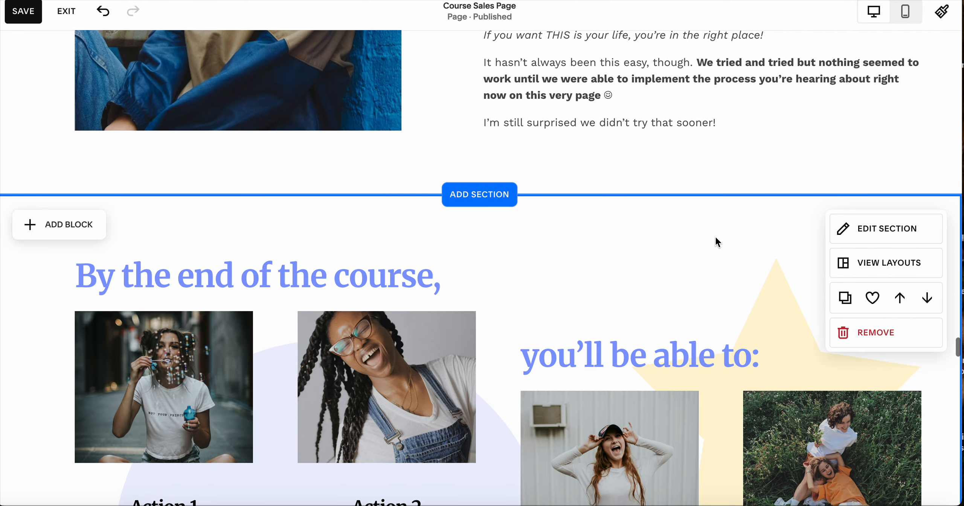
scroll(716, 238, down, 9)
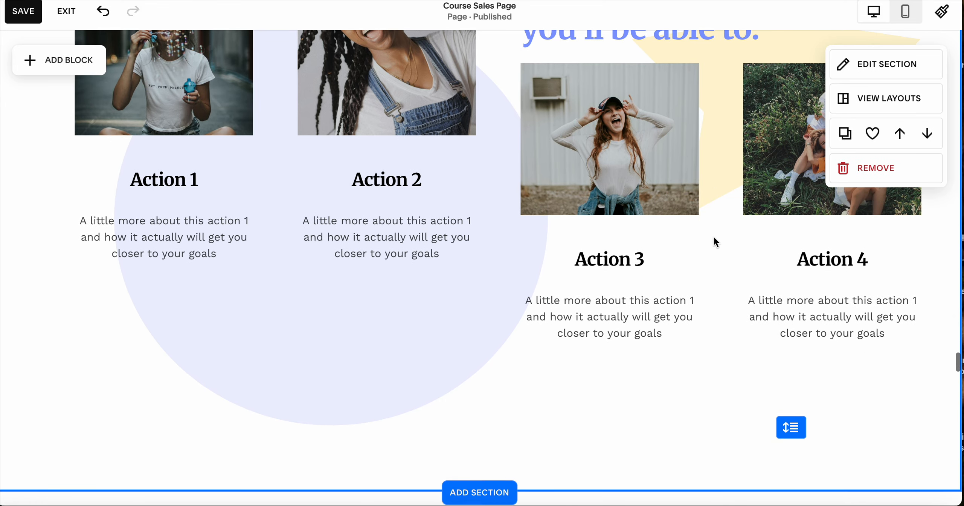
click(324, 329)
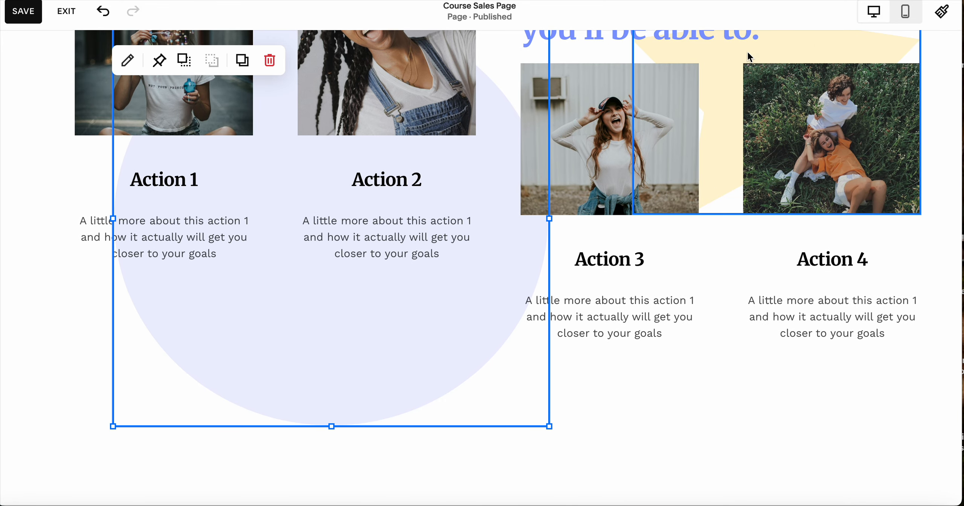
click(726, 86)
click(420, 304)
scroll(420, 303, up, 2)
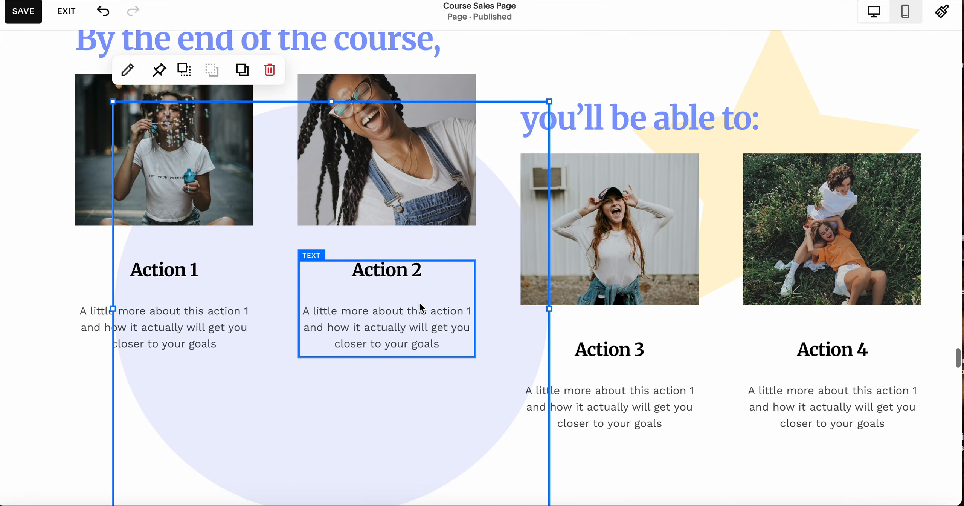
Step: Inspect the circle's design settings, toggling Stretch off and back on and viewing its color palette
click(128, 92)
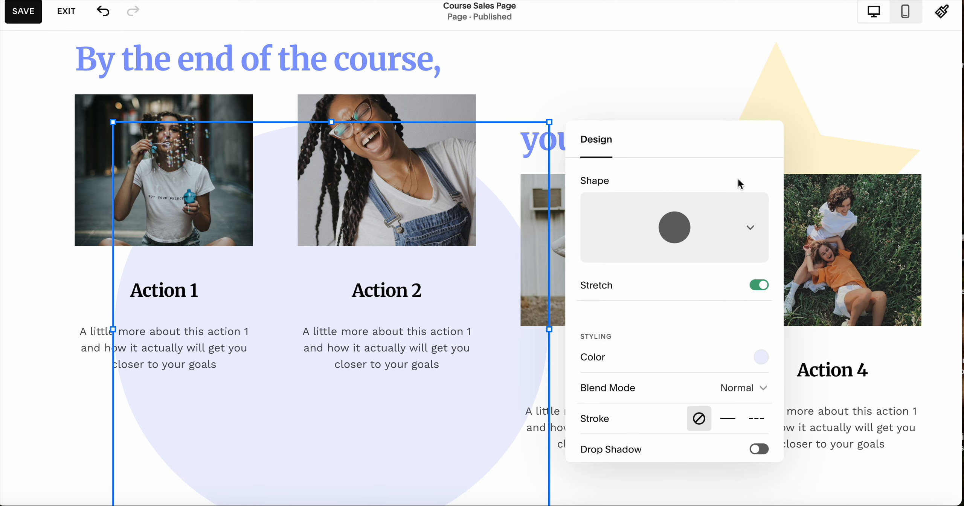
scroll(738, 177, down, 1)
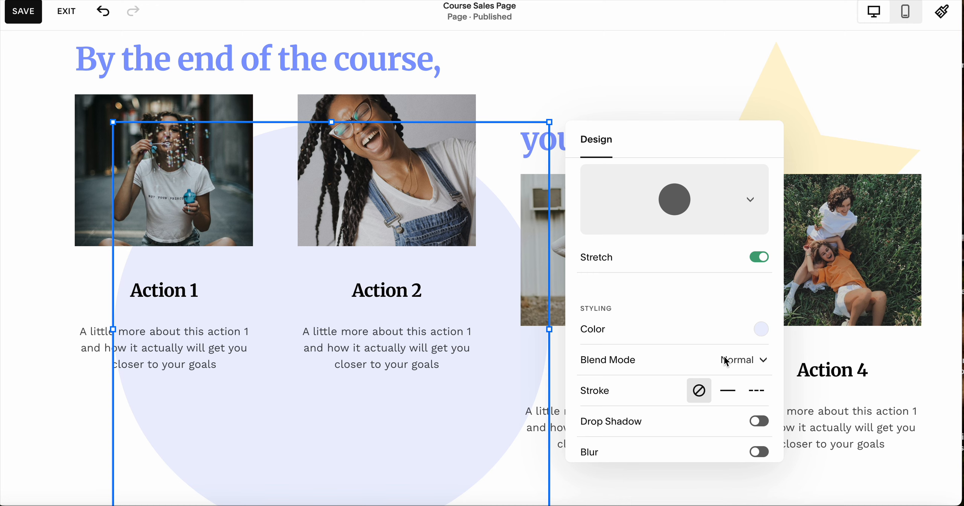
click(770, 329)
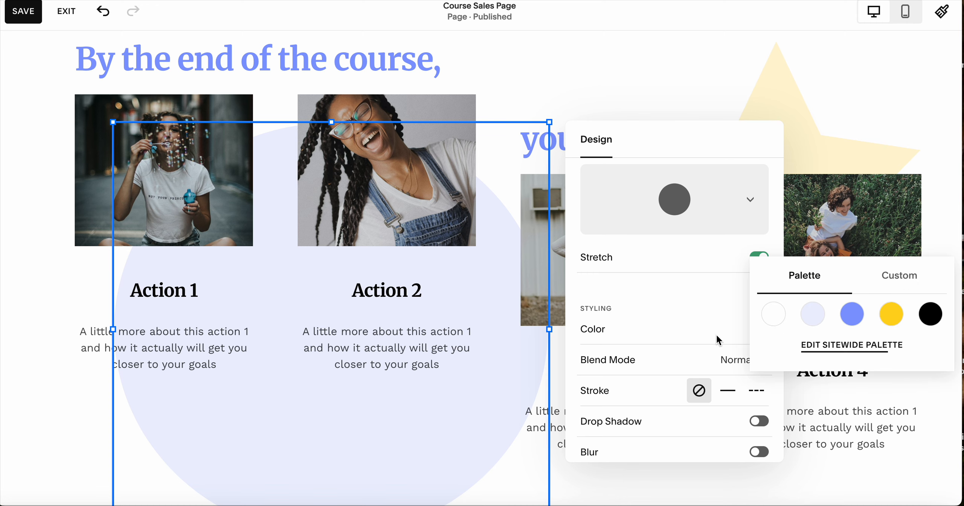
click(698, 270)
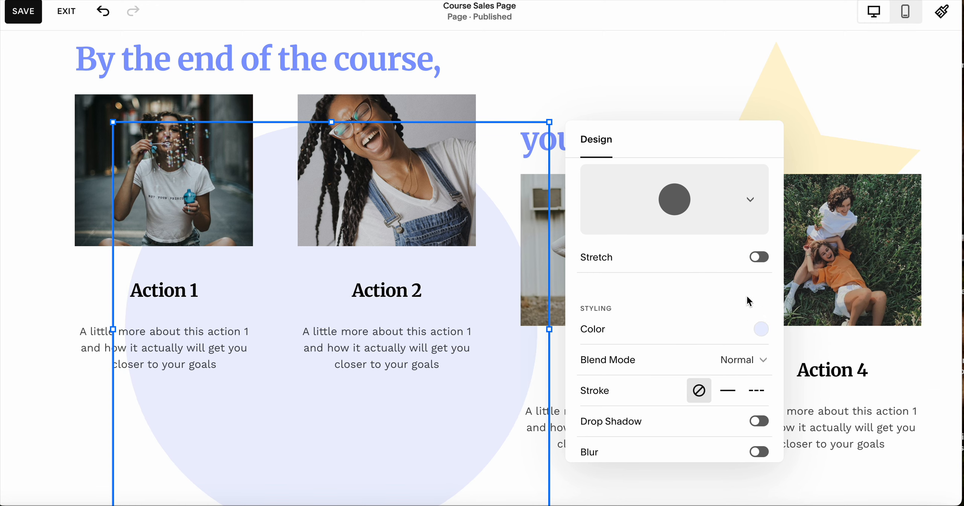
click(760, 333)
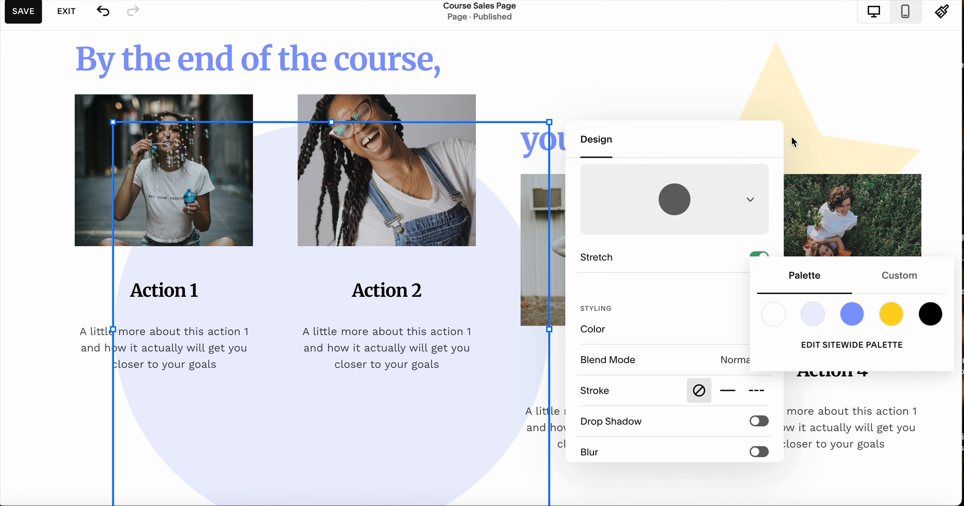
Step: Inspect the star's shape choices and its yellow color with the transparency slider, keeping the star shape, and close the design settings
click(794, 87)
click(794, 88)
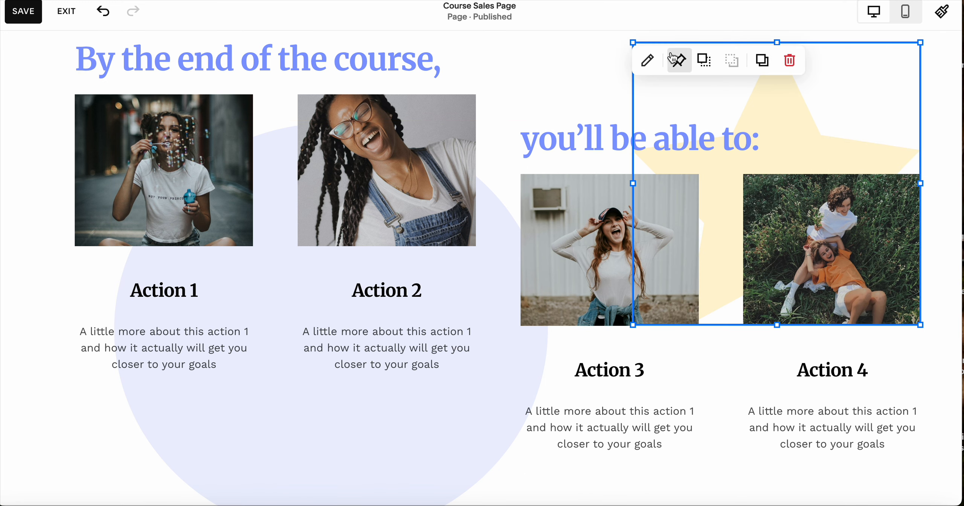
click(648, 59)
click(903, 145)
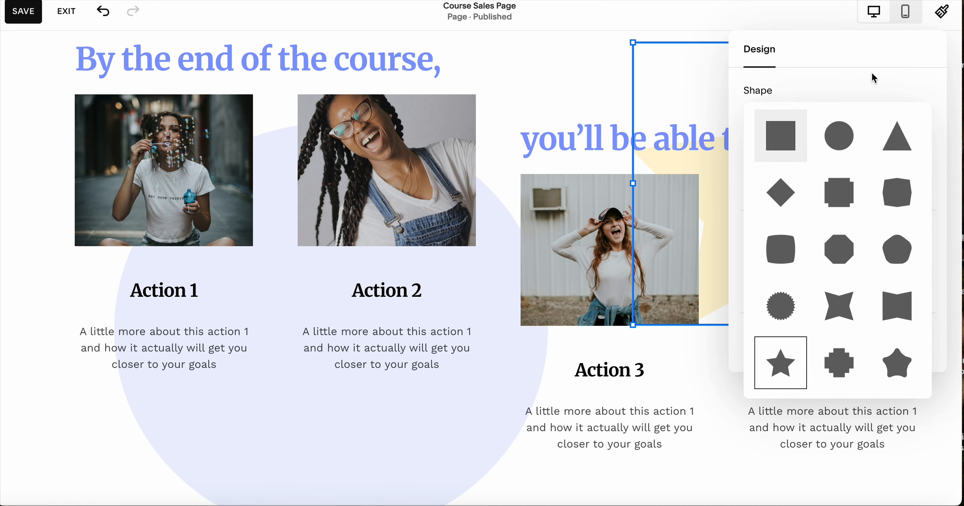
click(779, 355)
click(925, 267)
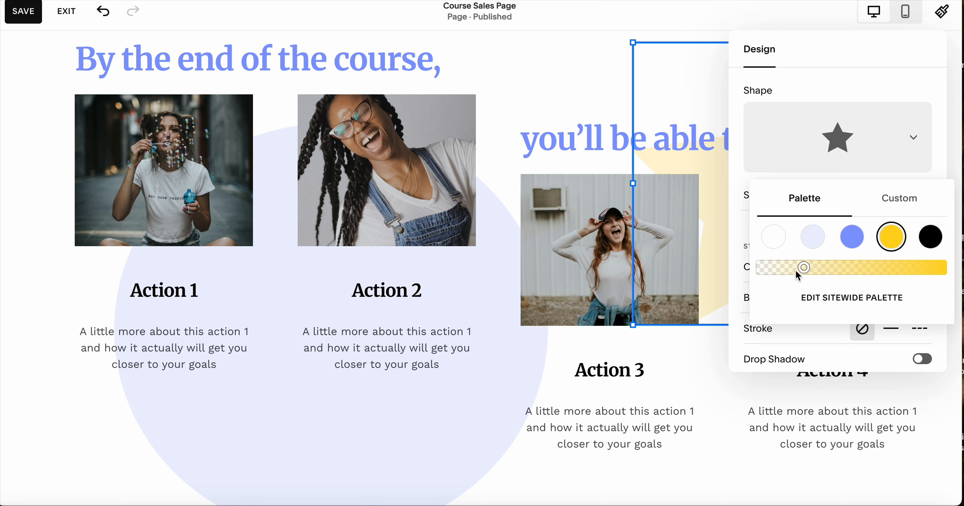
click(708, 355)
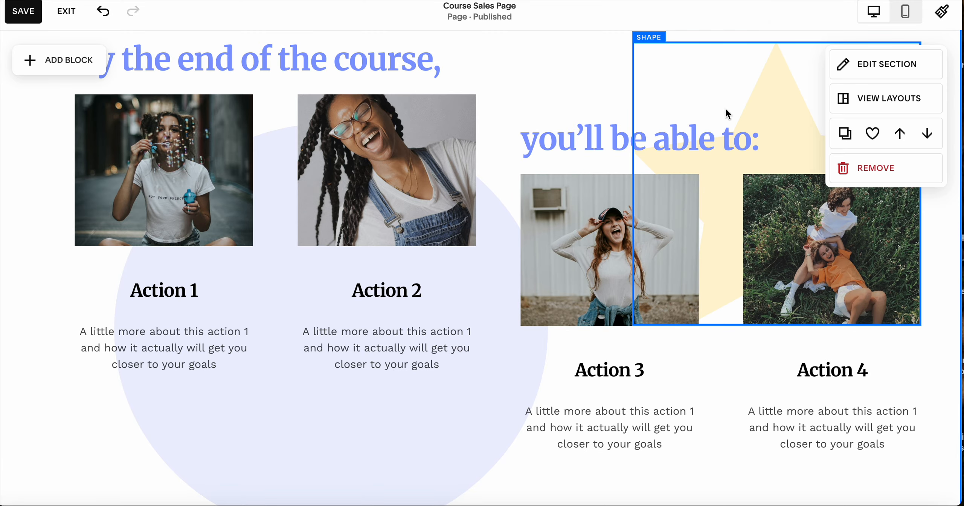
Step: Review the "About your coach" section with its overlapping heading and photos, and the "It's time" image section above it
scroll(522, 106, up, 9)
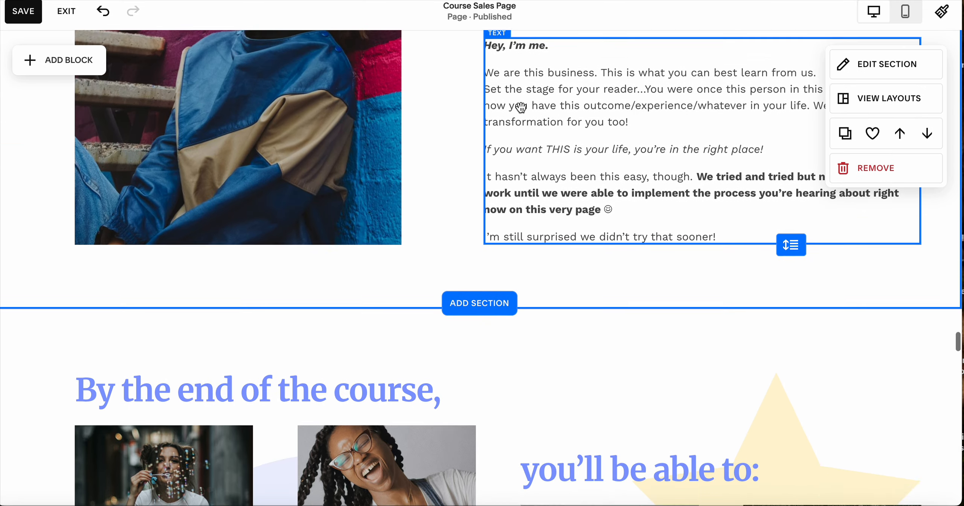
scroll(522, 107, up, 6)
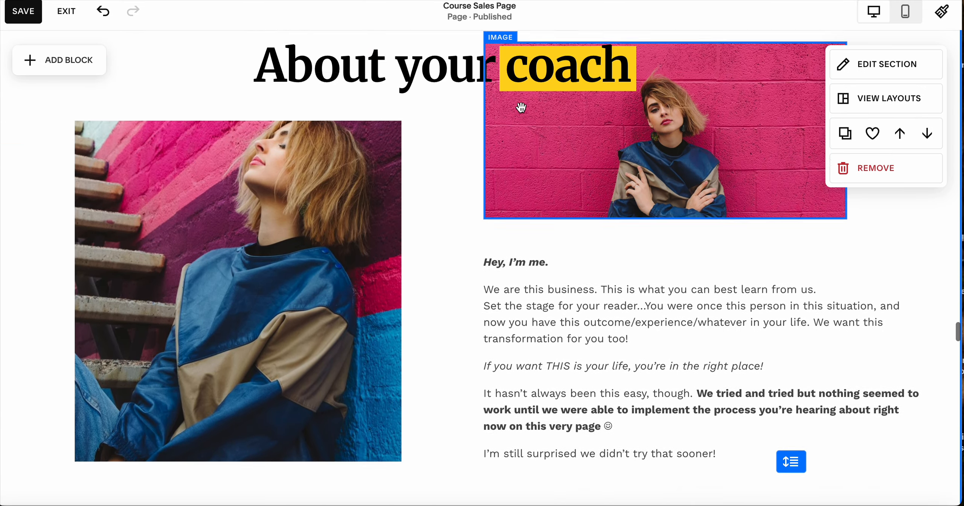
scroll(521, 107, up, 5)
scroll(522, 107, down, 15)
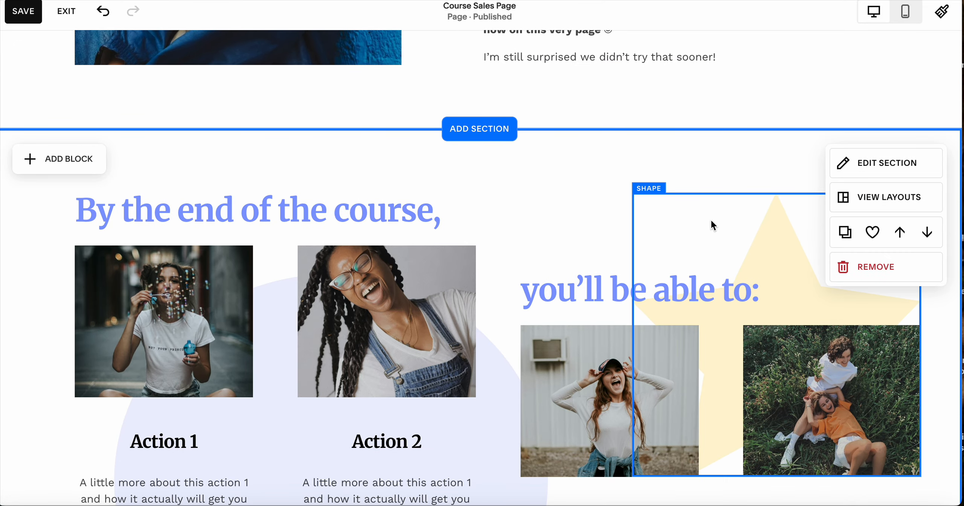
scroll(712, 221, up, 8)
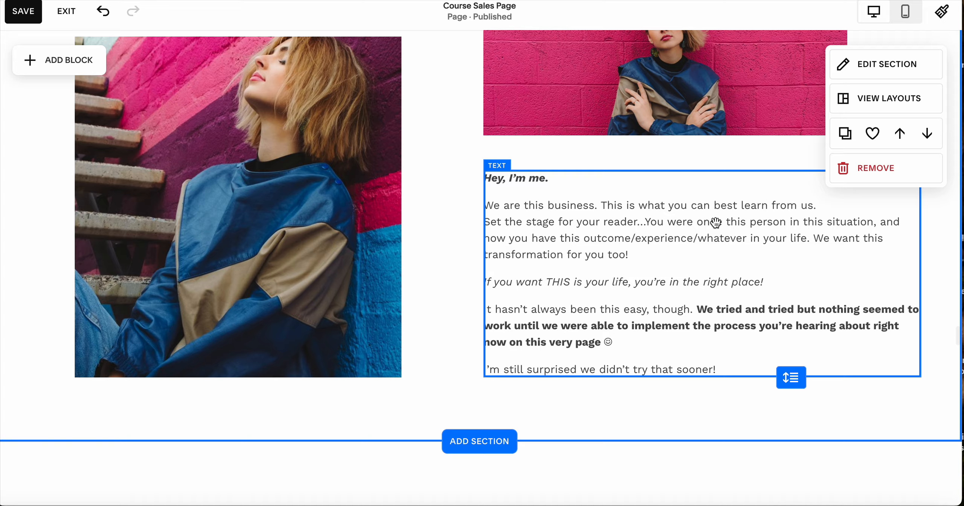
scroll(715, 222, up, 2)
scroll(716, 222, up, 9)
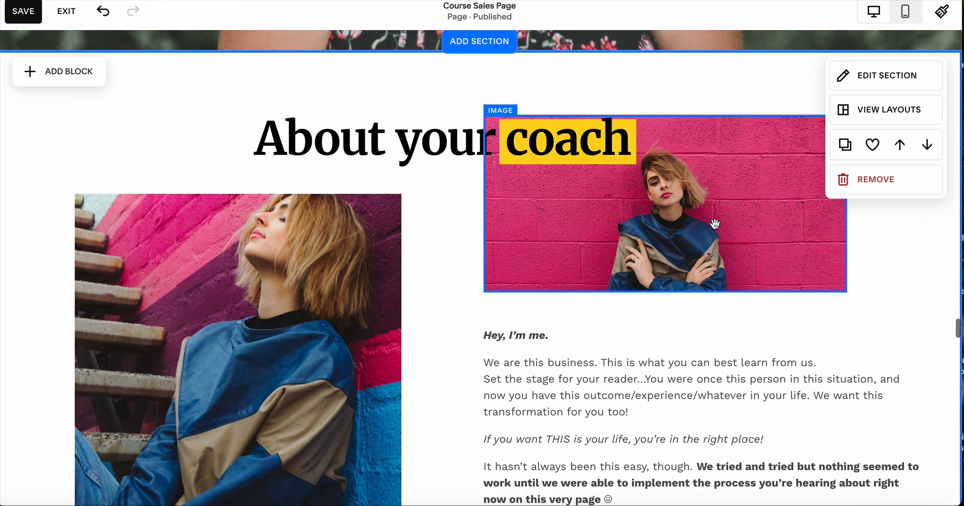
scroll(715, 224, up, 11)
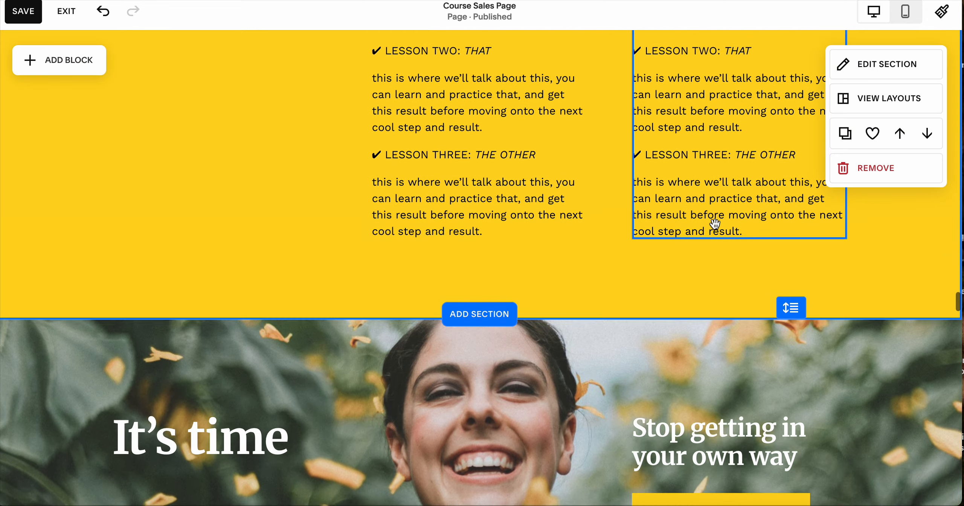
scroll(715, 224, down, 6)
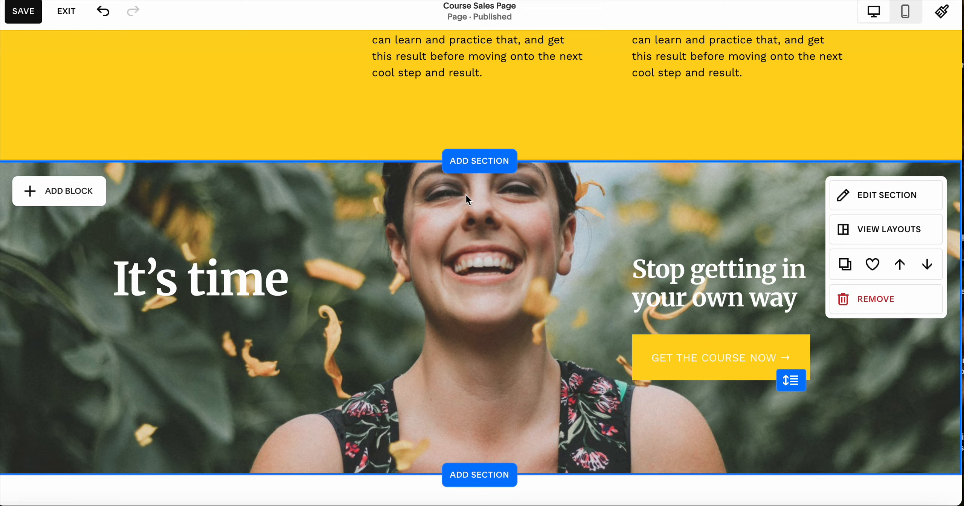
Step: Examine the yellow and blue course curriculum sections and select the animated star image beside the module one and two lessons
scroll(506, 240, down, 1)
scroll(507, 241, up, 4)
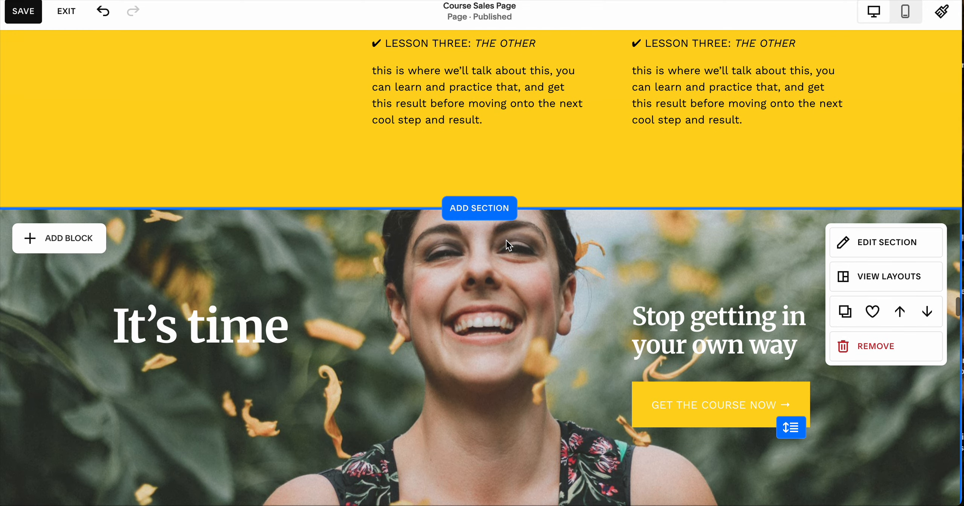
scroll(506, 239, up, 7)
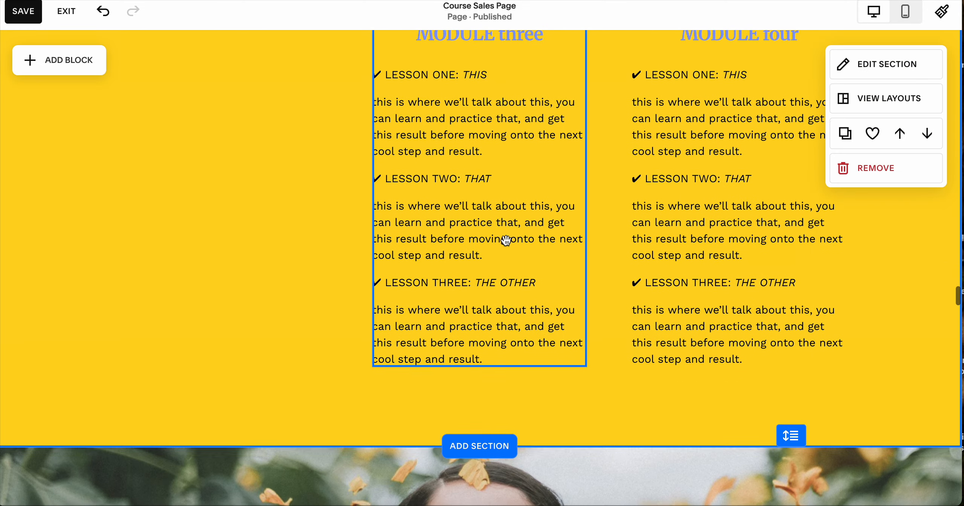
scroll(506, 241, up, 10)
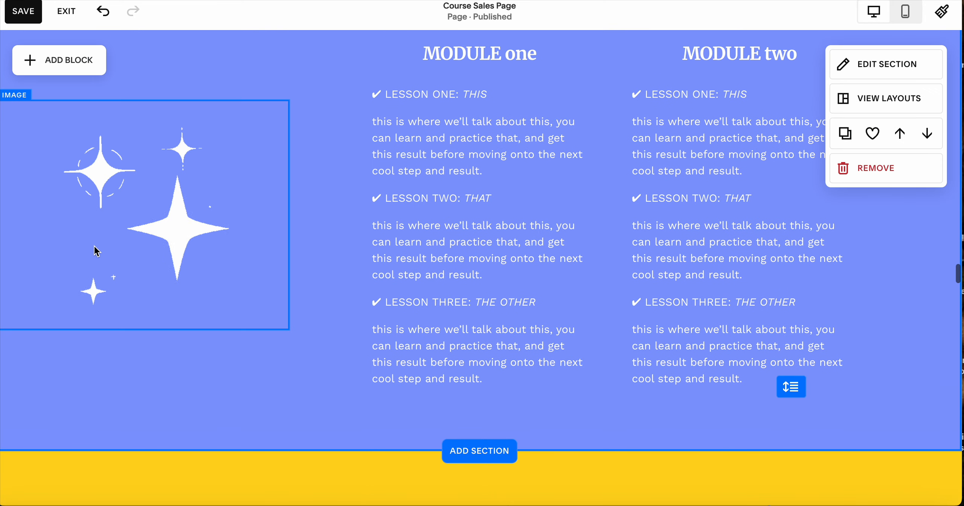
click(144, 191)
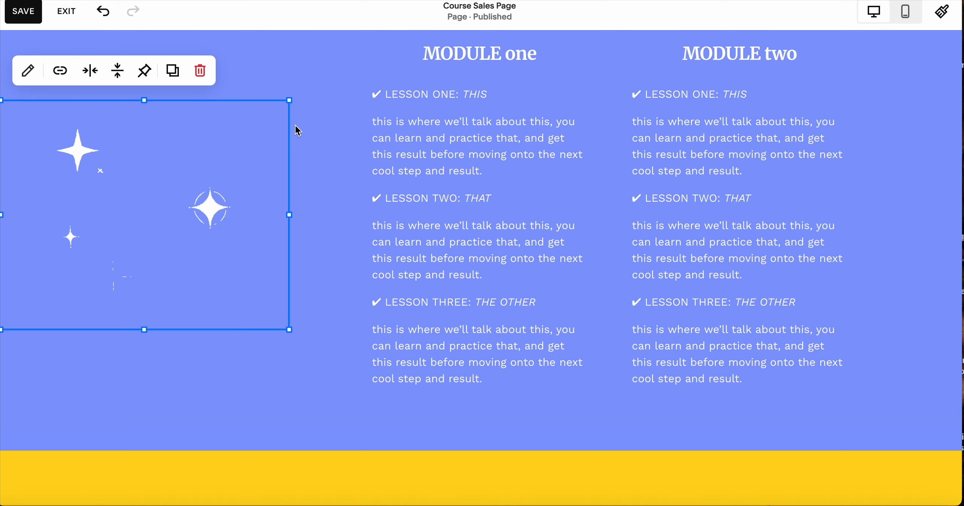
Step: Examine the "Here's all the info" section with its portrait photo and stars overlapping the blue band
scroll(296, 128, up, 4)
scroll(296, 125, up, 8)
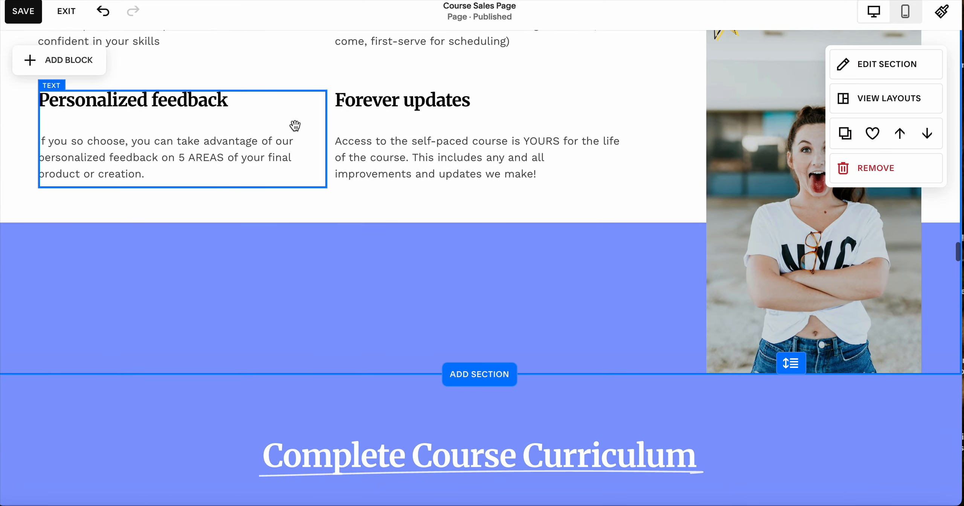
scroll(296, 130, up, 3)
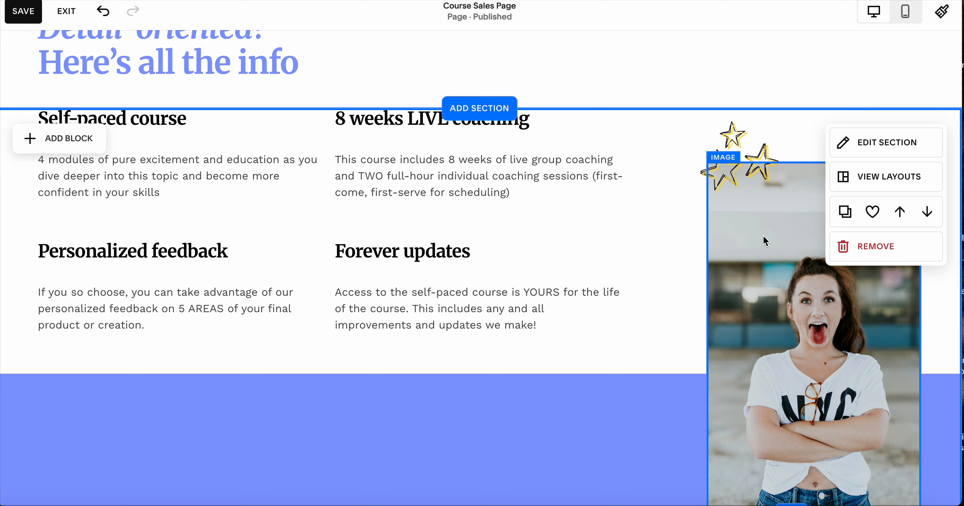
Step: Inspect which elements are enabled in the content settings of the four-module card section under "TAKE a LOOK inside"
scroll(647, 162, up, 10)
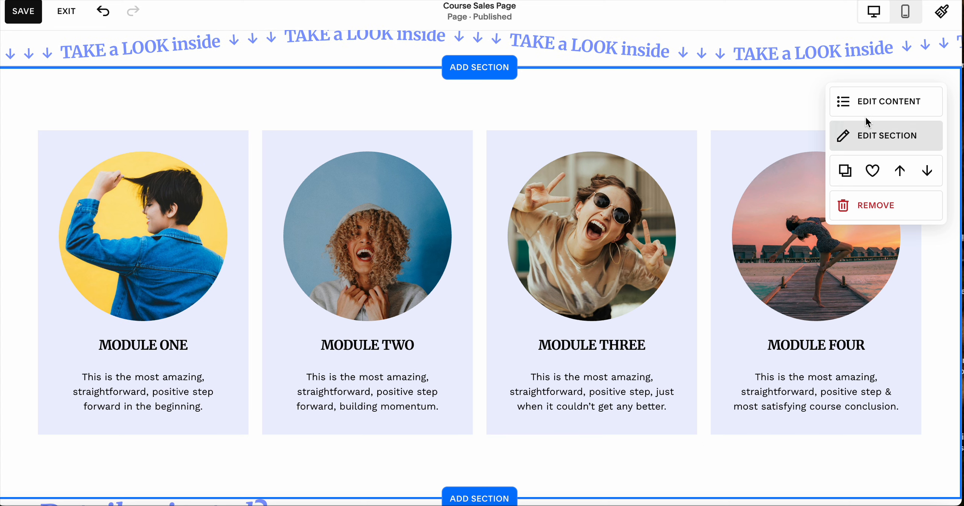
click(871, 106)
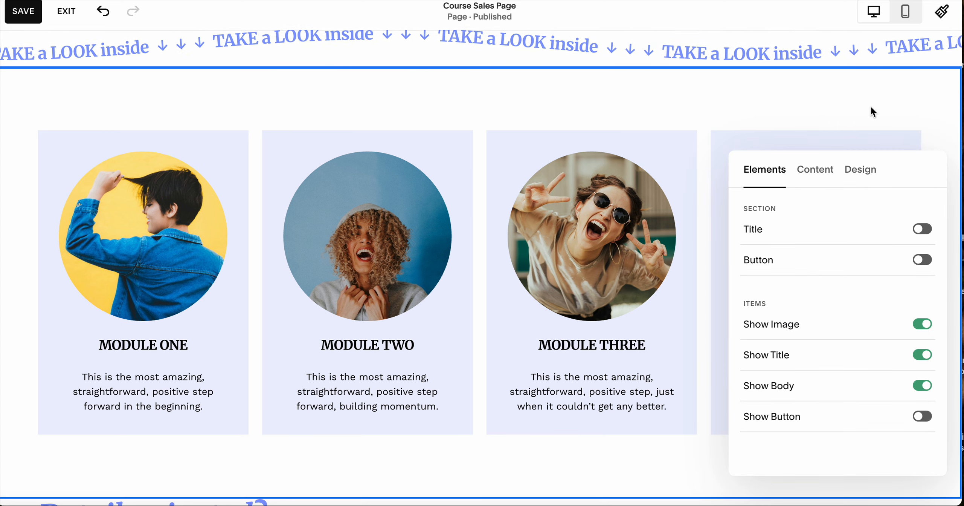
click(815, 169)
click(766, 90)
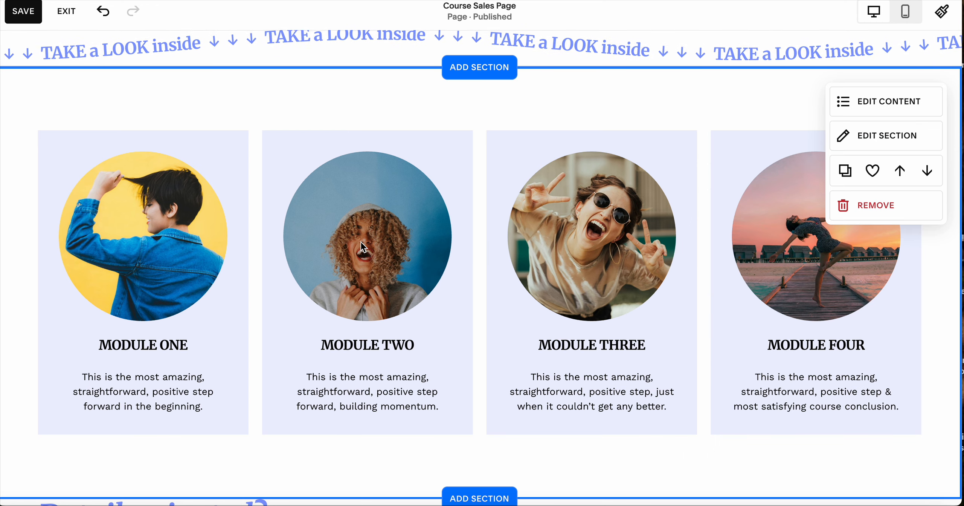
click(871, 101)
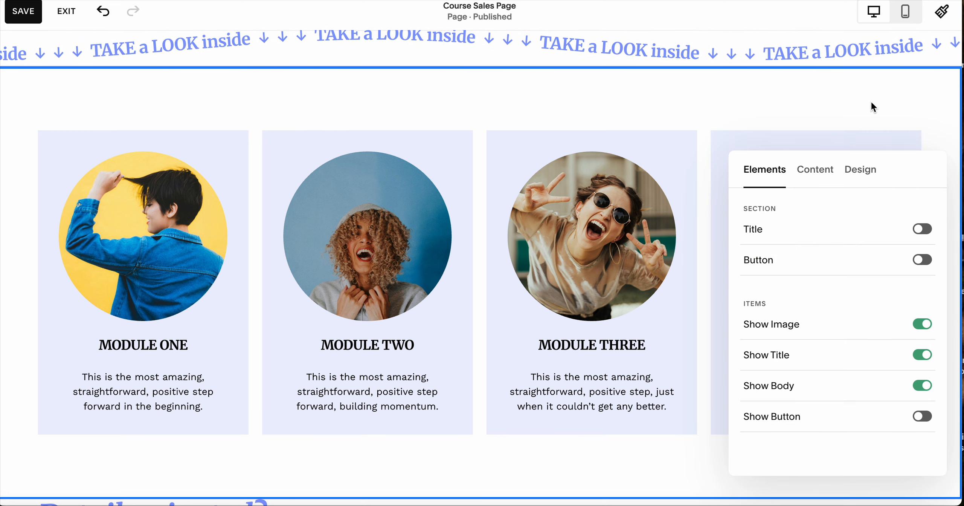
Step: Inspect the MODULE ONE item's image, title and description, view the list's design settings, and close the content editor
click(812, 170)
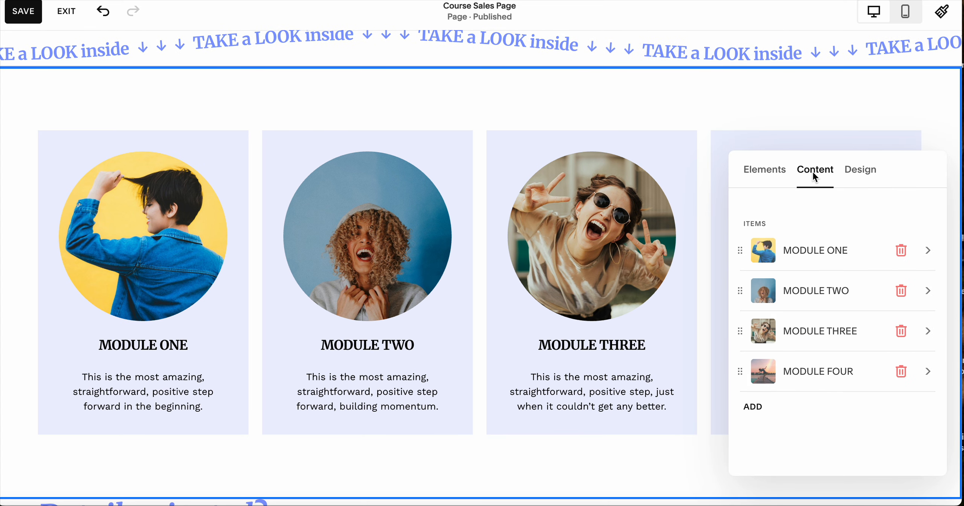
click(816, 252)
scroll(834, 315, down, 3)
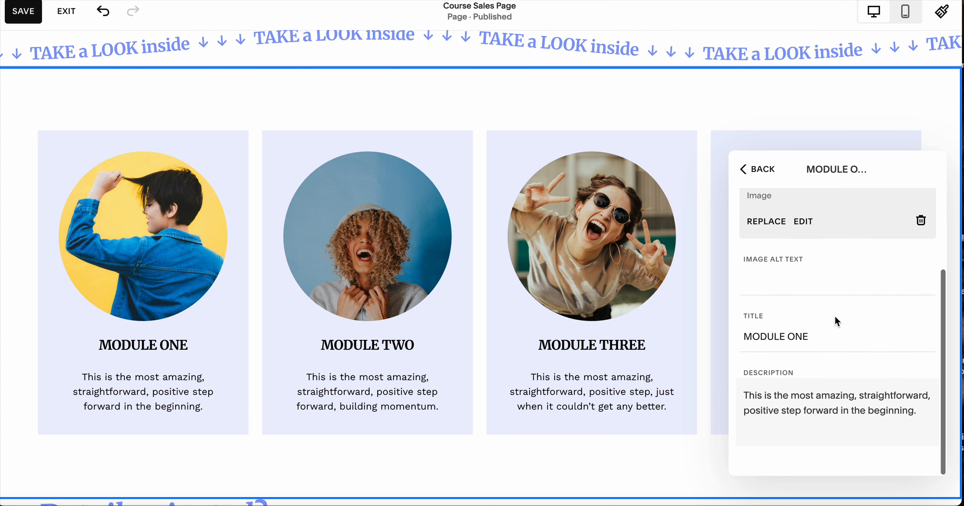
scroll(835, 312, up, 3)
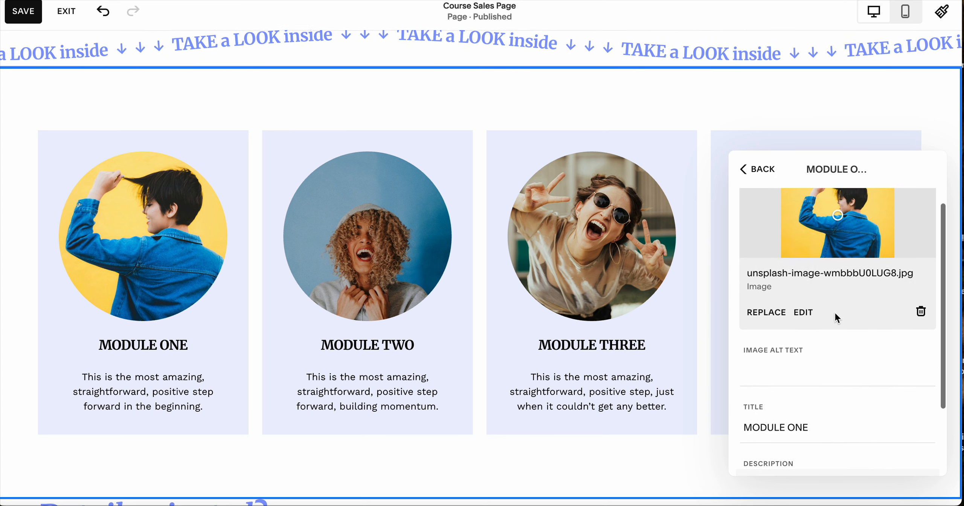
click(758, 170)
click(865, 173)
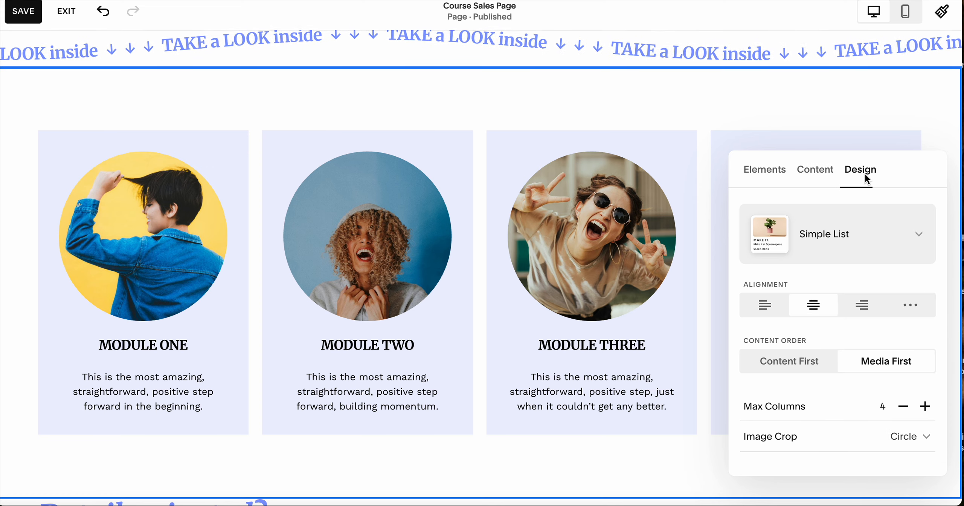
click(871, 99)
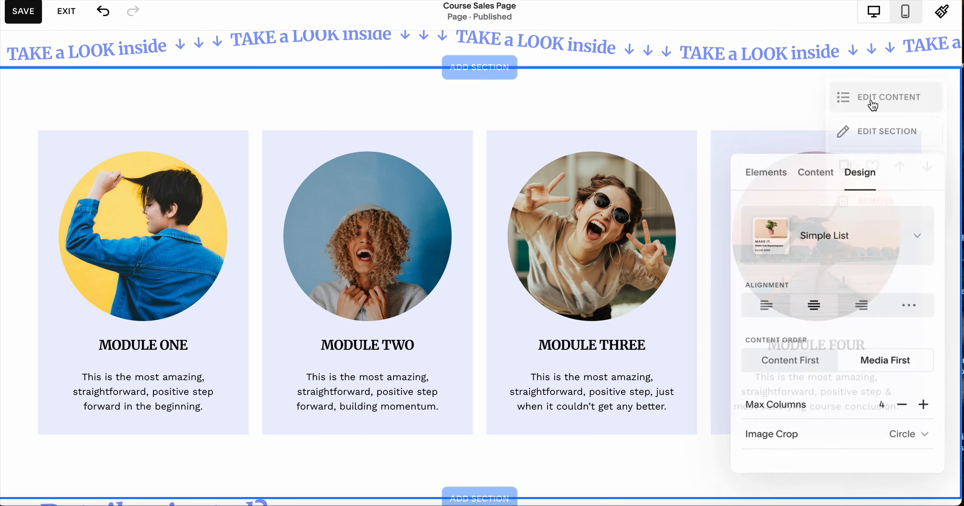
Step: Review the page upward from the course mockup section through "Is this YOU, too?" to "this is WHAT you've been missing"
scroll(550, 206, up, 5)
scroll(550, 208, up, 5)
scroll(549, 207, down, 6)
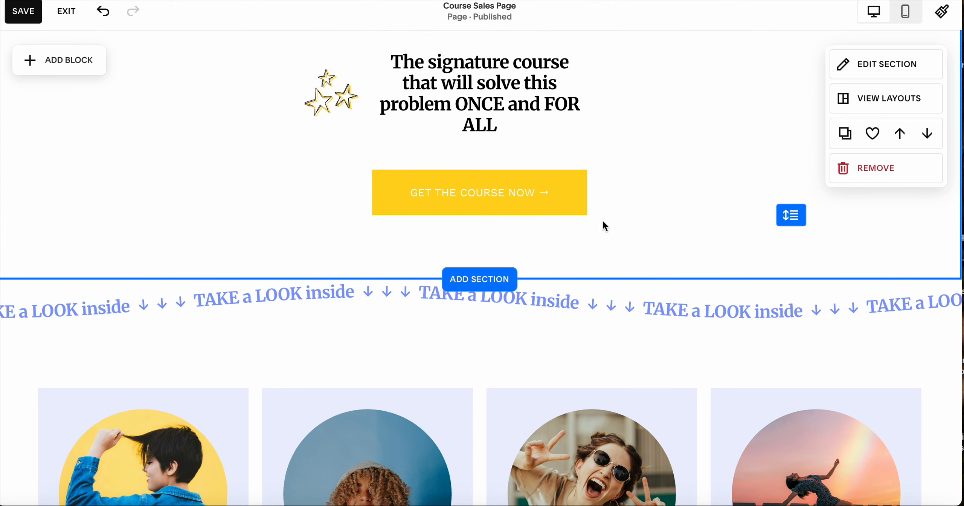
scroll(655, 189, up, 10)
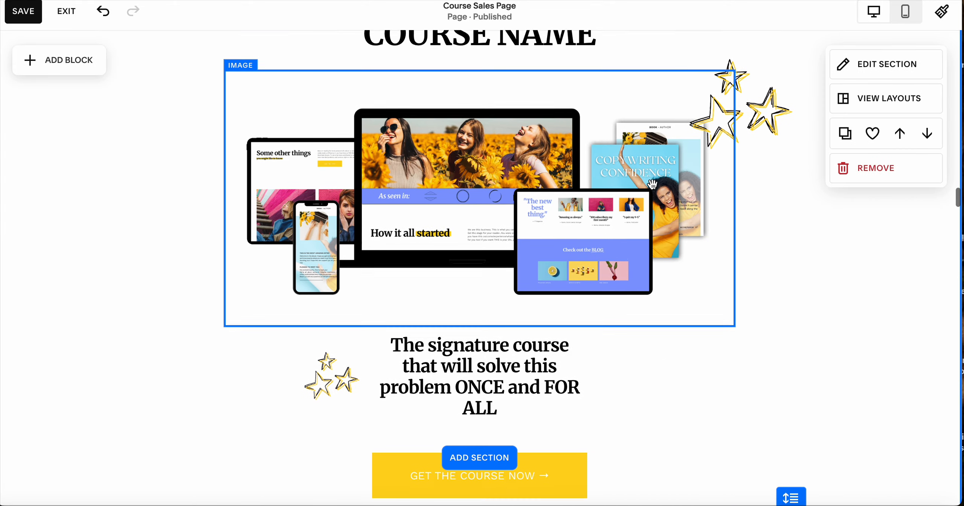
scroll(653, 184, up, 10)
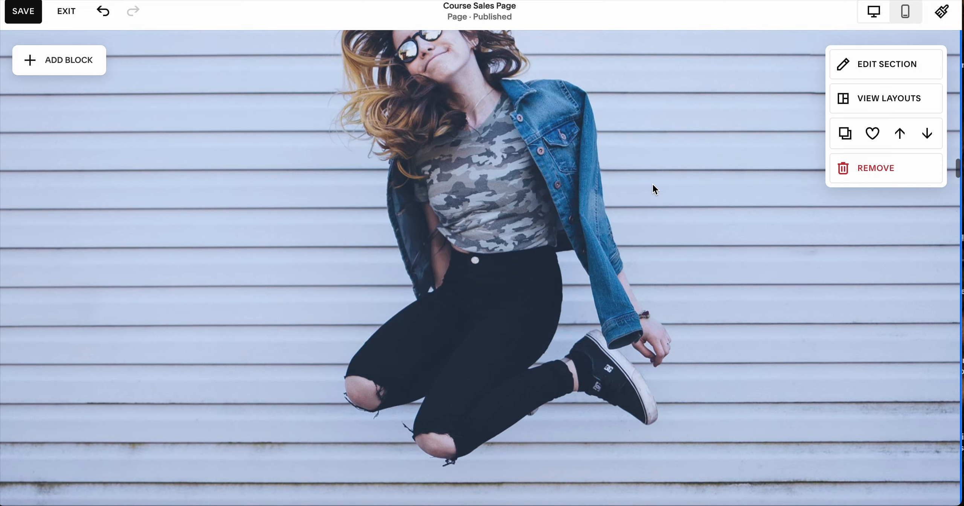
scroll(653, 185, up, 10)
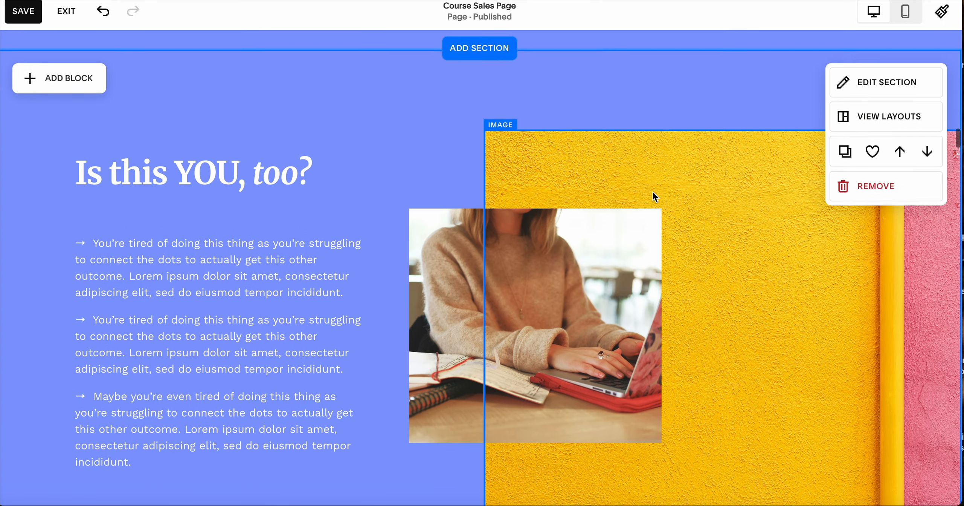
scroll(652, 192, up, 10)
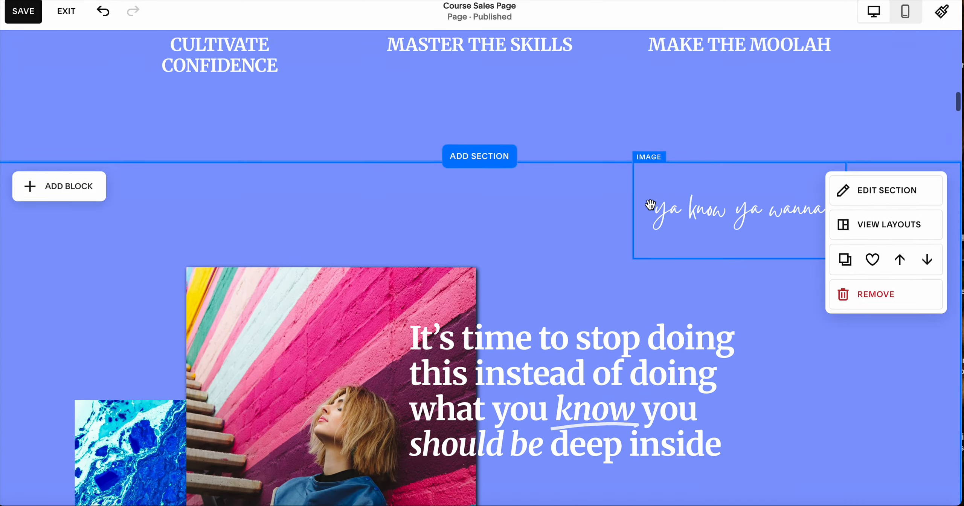
scroll(653, 209, up, 10)
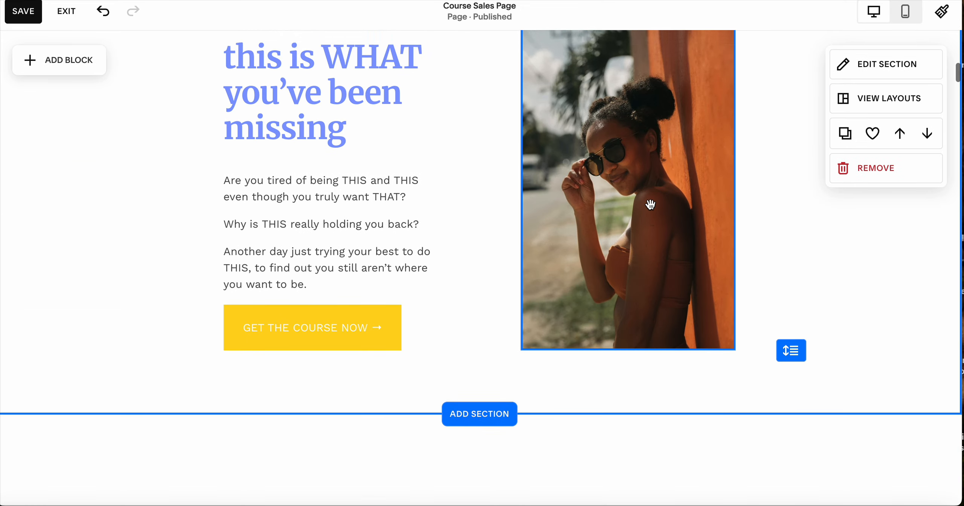
Step: Inspect the background settings of the "get the solutions you need" section to see the video behind its animated text
scroll(653, 209, down, 7)
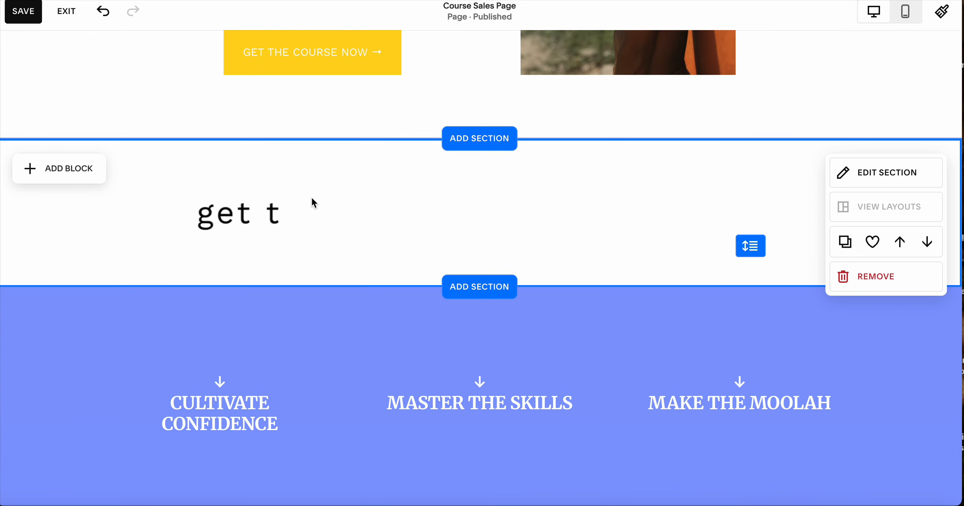
text(he solutio)
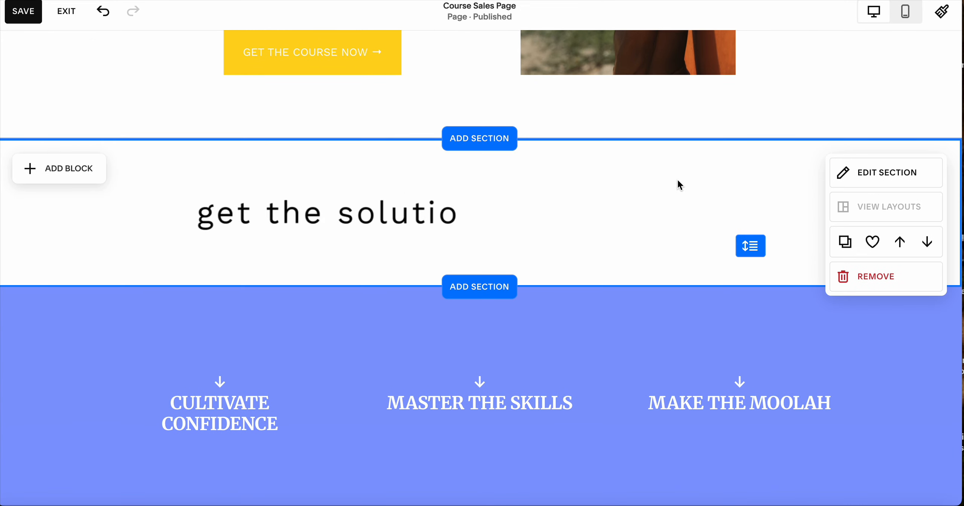
text(ns you)
key(ctrl+i)
text(need)
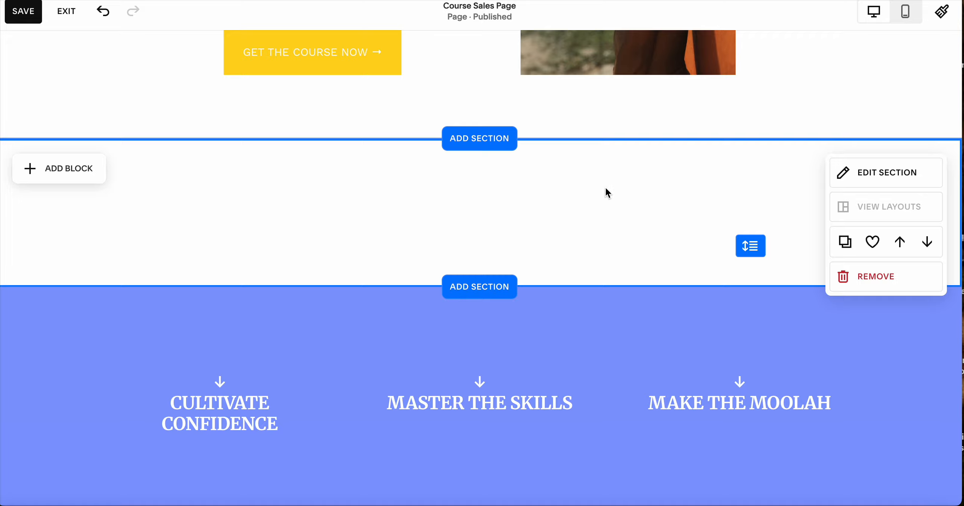
click(878, 171)
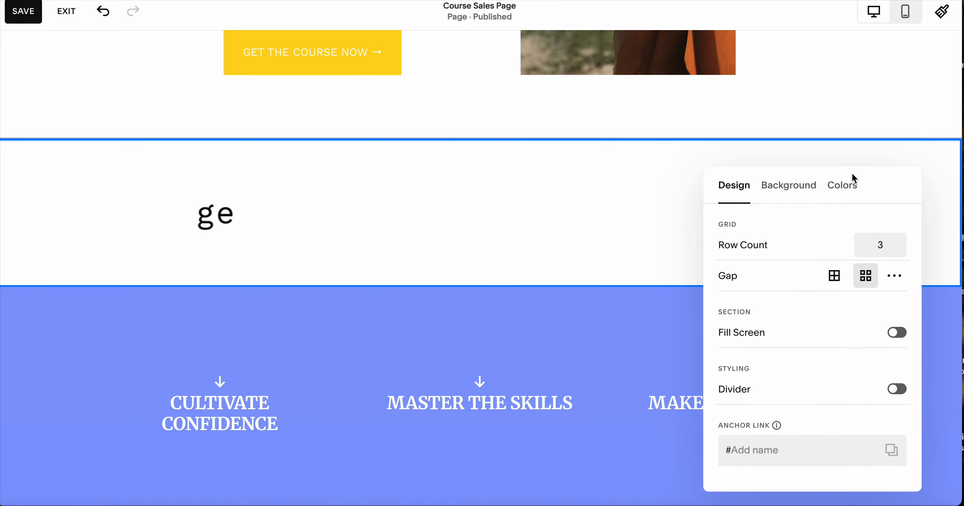
click(790, 190)
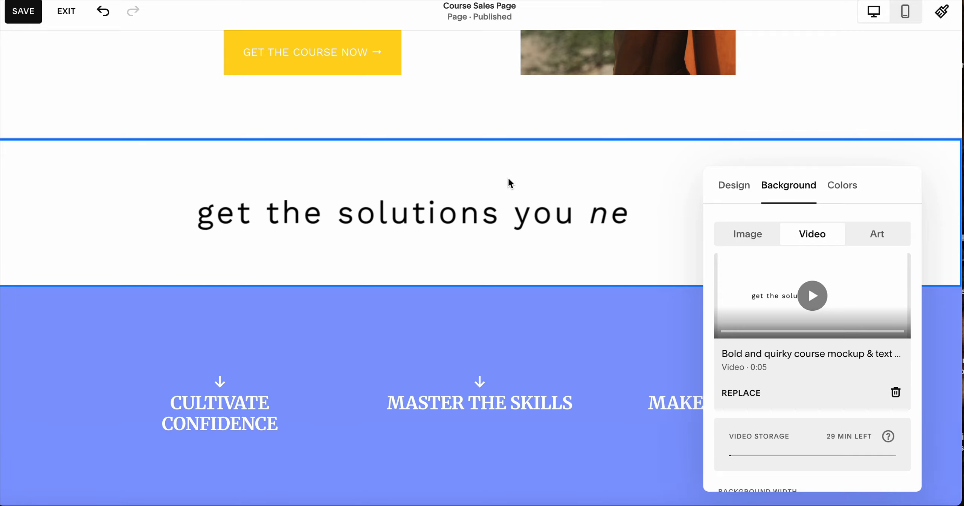
Step: Close the section settings and review the flower-crown photo, the "can't keep it a secret!" overlay and the section below them
scroll(508, 177, up, 10)
scroll(508, 184, up, 7)
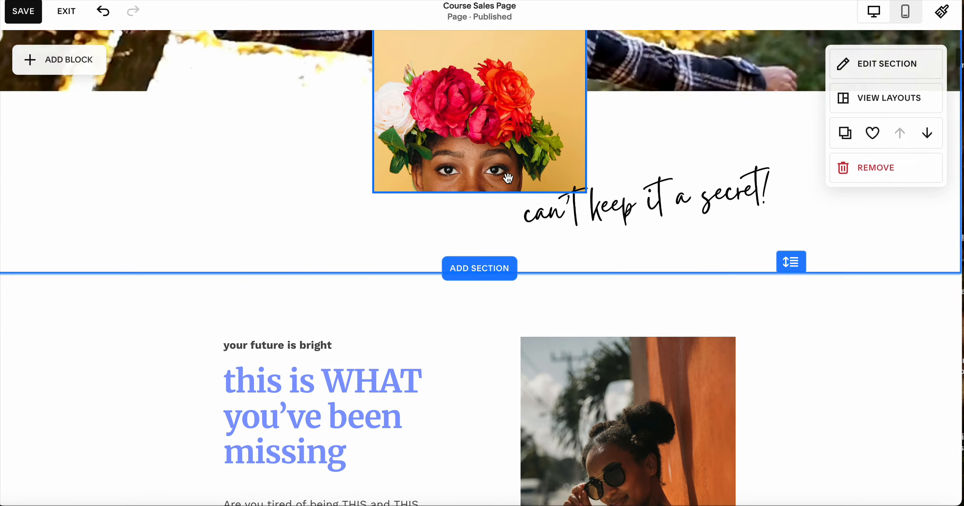
scroll(508, 184, down, 13)
scroll(508, 183, down, 1)
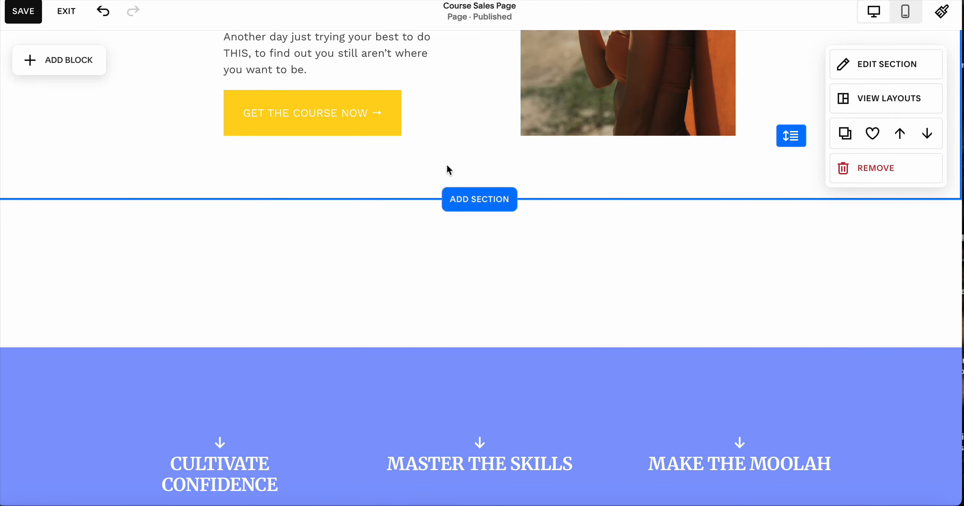
Step: Save the Course Sales Page and exit the page editor
scroll(349, 166, up, 6)
scroll(349, 166, up, 10)
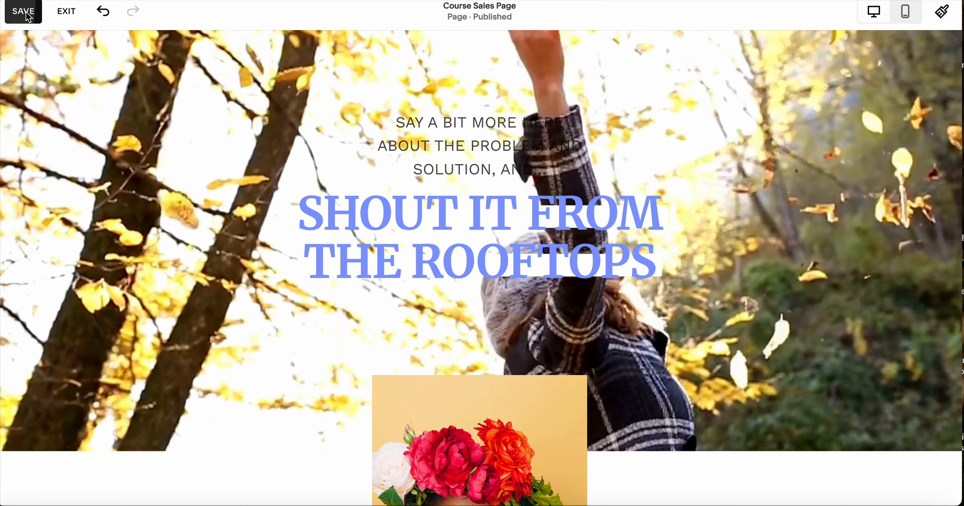
click(25, 11)
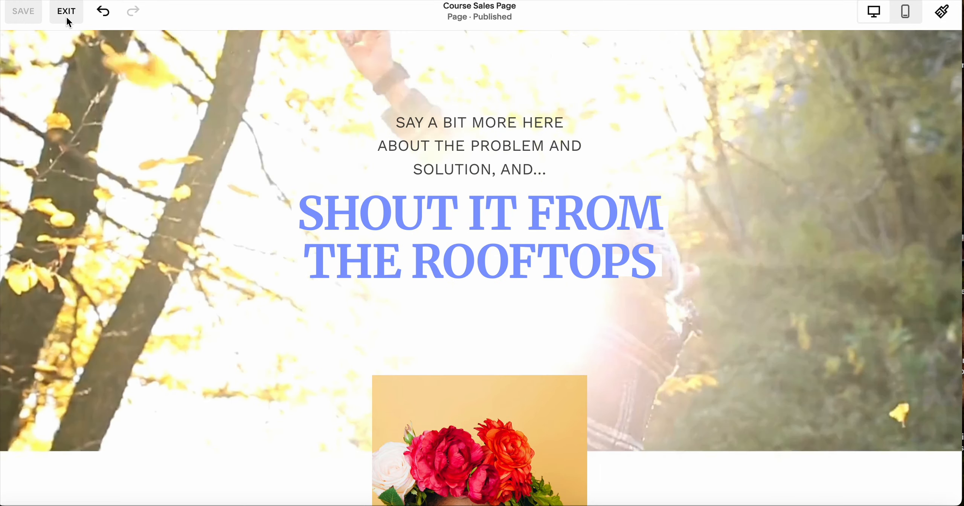
click(66, 15)
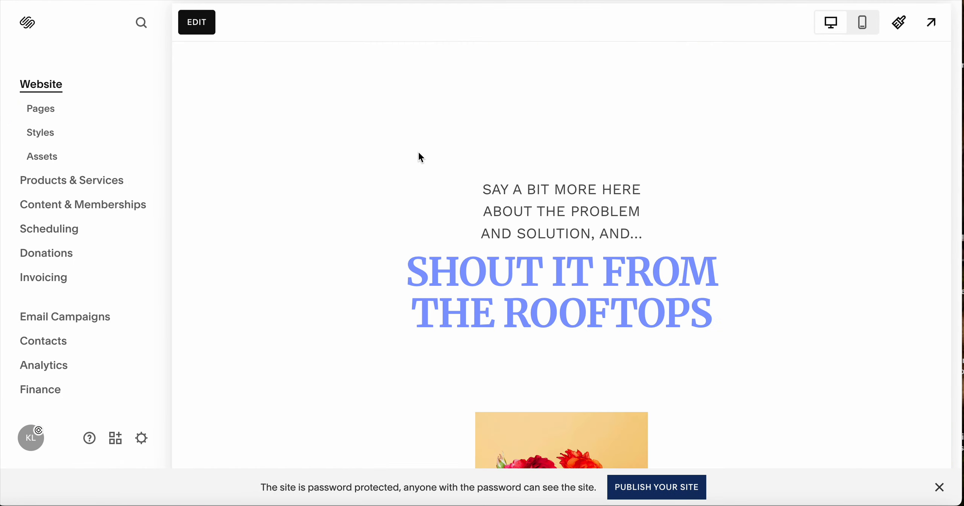
Step: Preview the saved Course Sales Page, checking the header video, the animated text section and the "Is this YOU, too?" area
scroll(876, 244, down, 5)
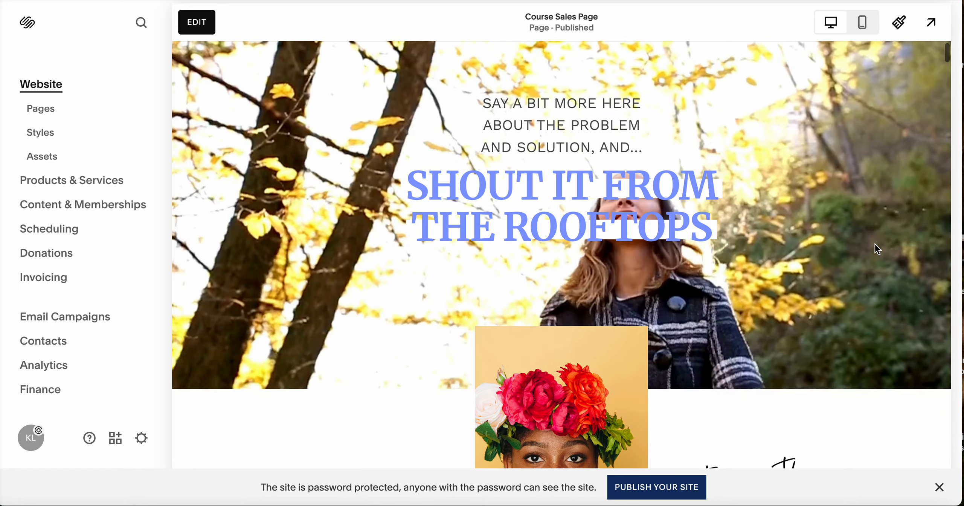
scroll(876, 244, up, 2)
scroll(875, 244, up, 3)
scroll(875, 244, down, 4)
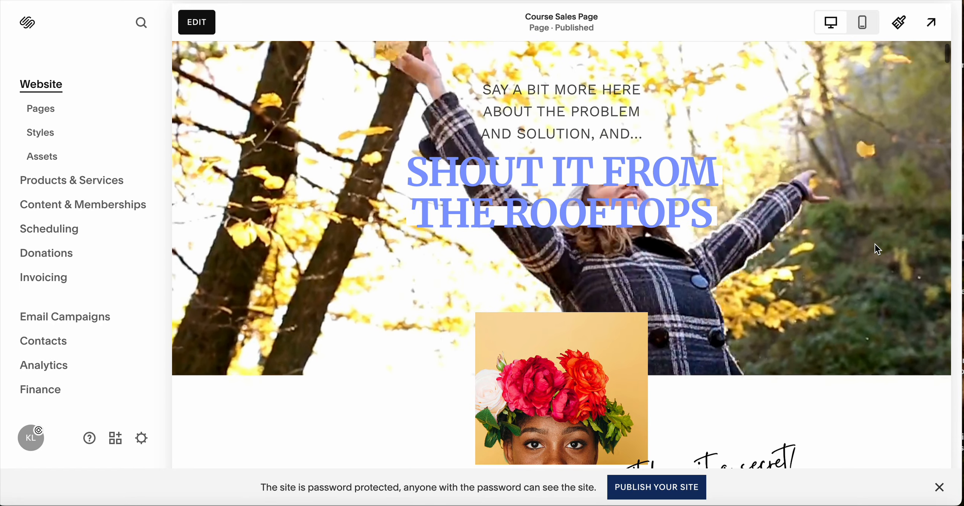
scroll(875, 245, down, 12)
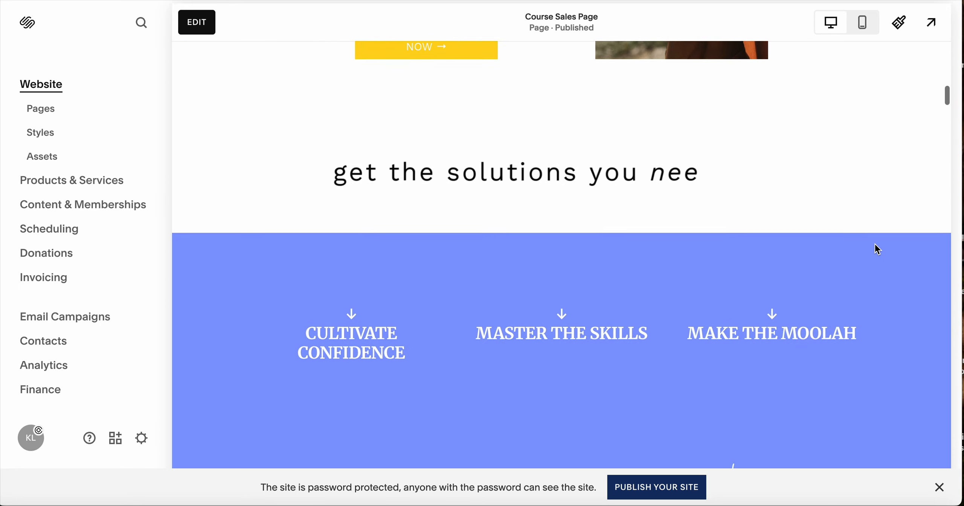
scroll(876, 245, down, 10)
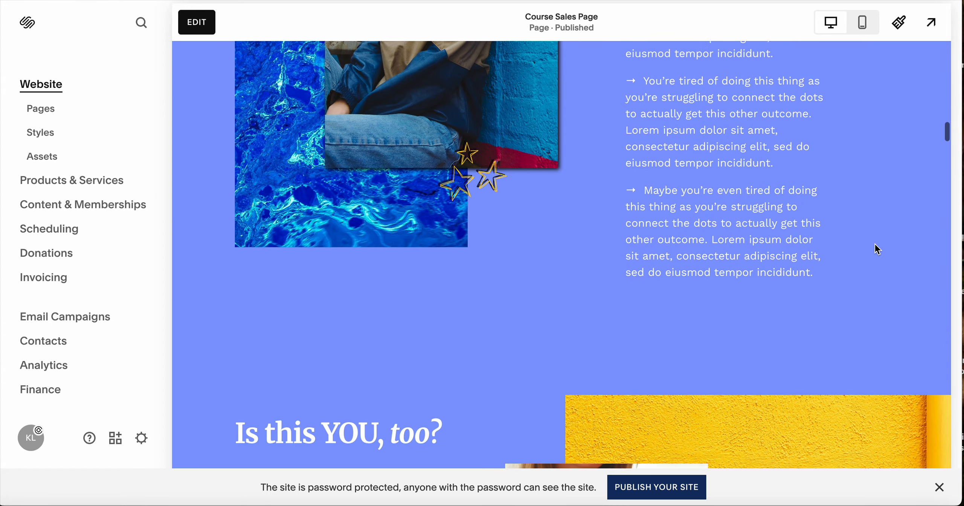
scroll(876, 244, up, 20)
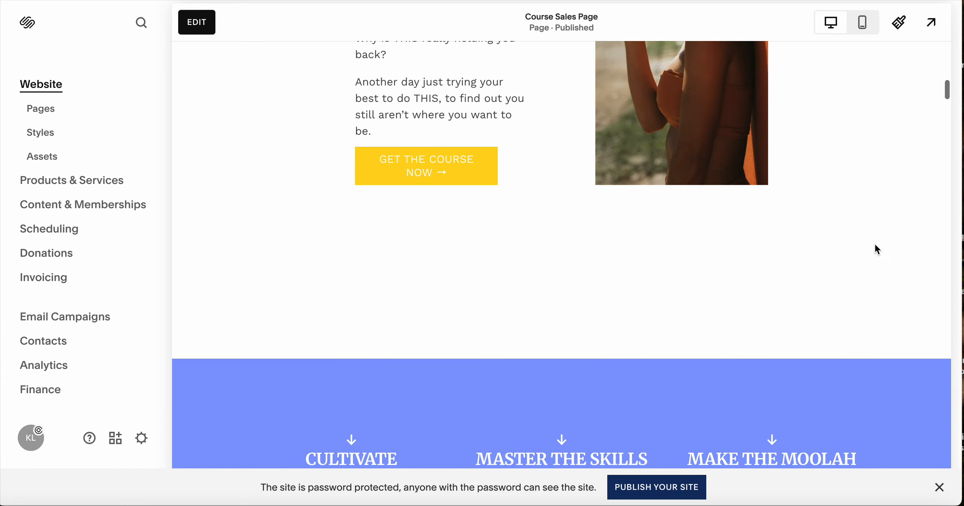